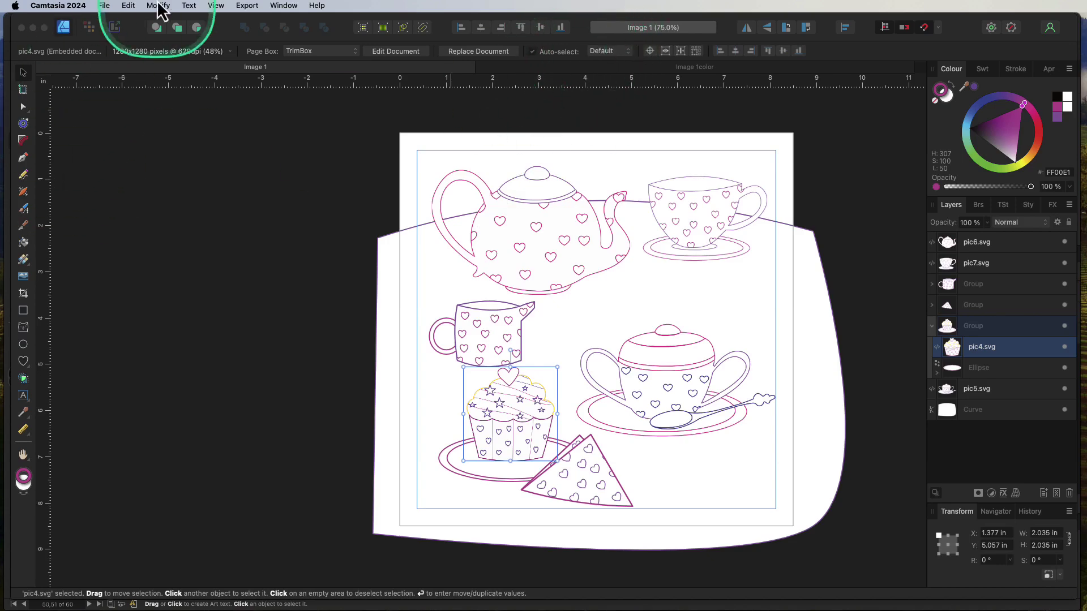
# Save a copy of the line-art document as Image 1cover in the ccbline folder.
pyautogui.click(111, 6)
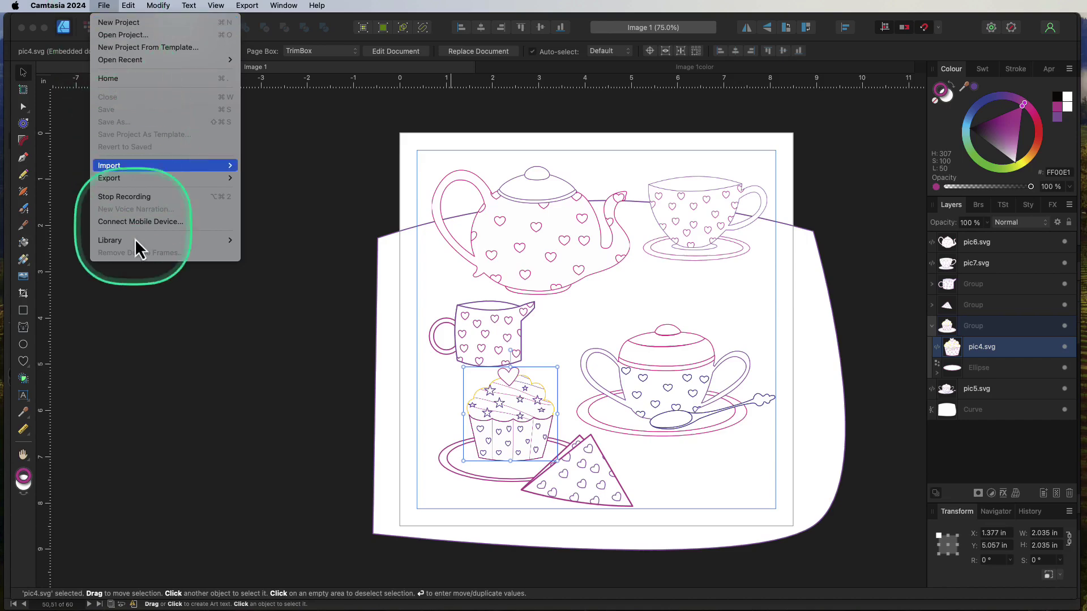
pyautogui.click(262, 113)
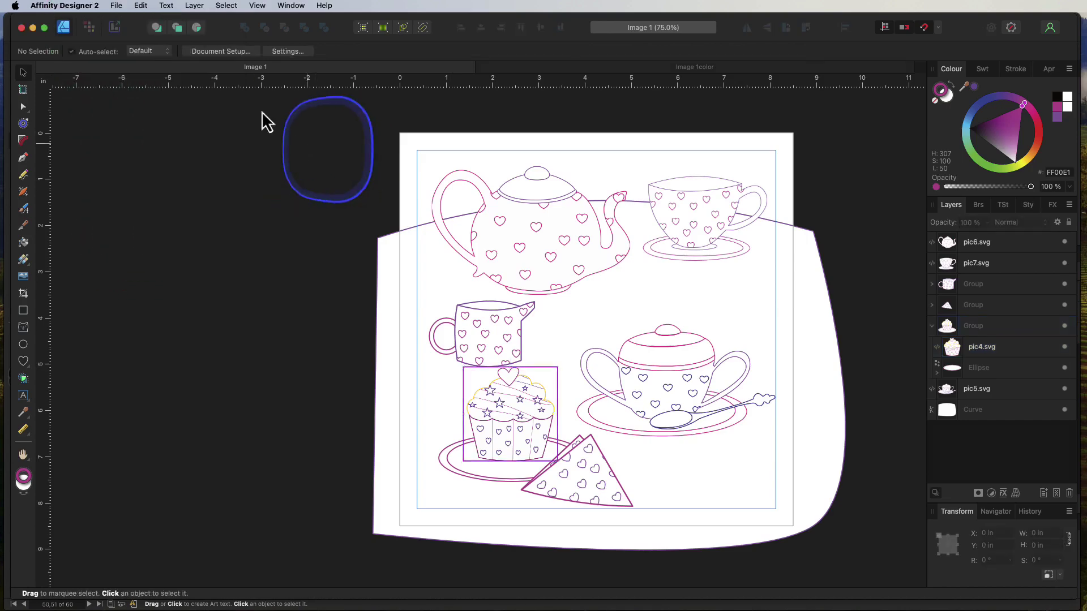
pyautogui.click(116, 6)
pyautogui.click(157, 129)
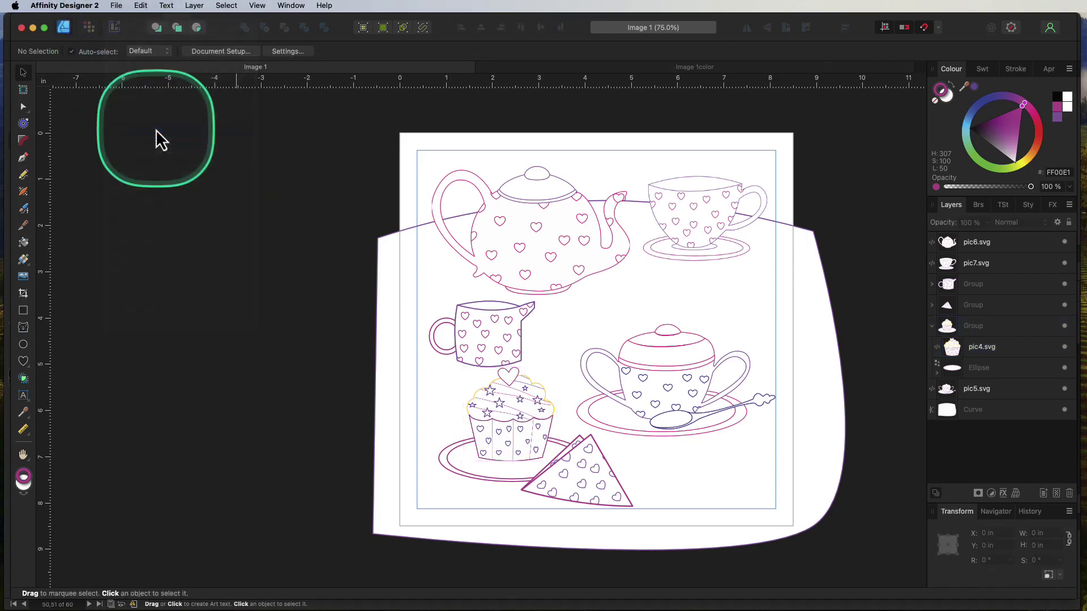
pyautogui.moveTo(885, 156); pyautogui.dragTo(494, 160)
pyautogui.click(481, 259)
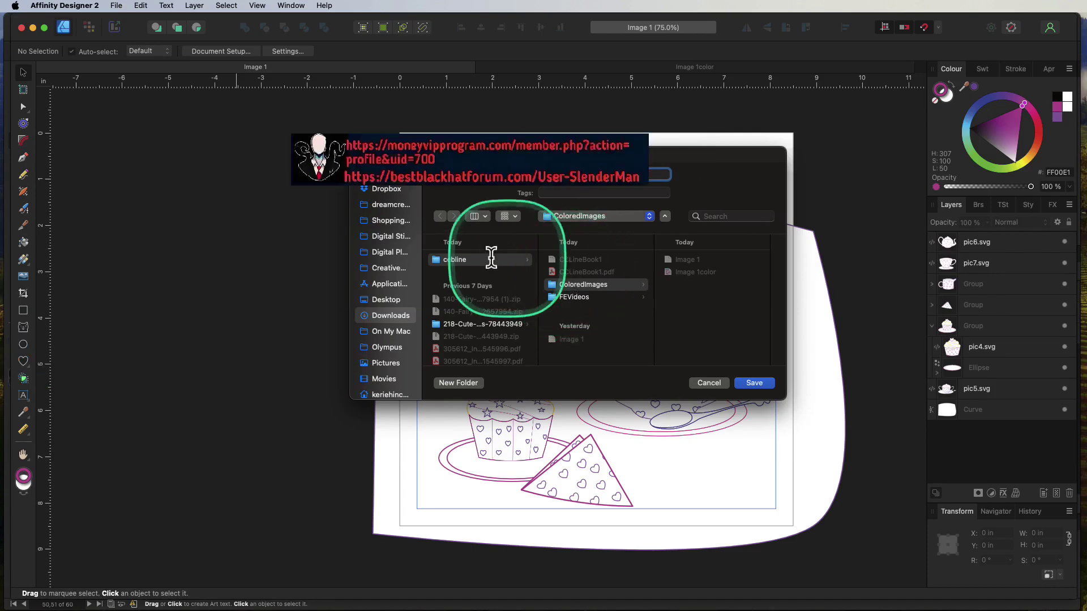
pyautogui.click(589, 173)
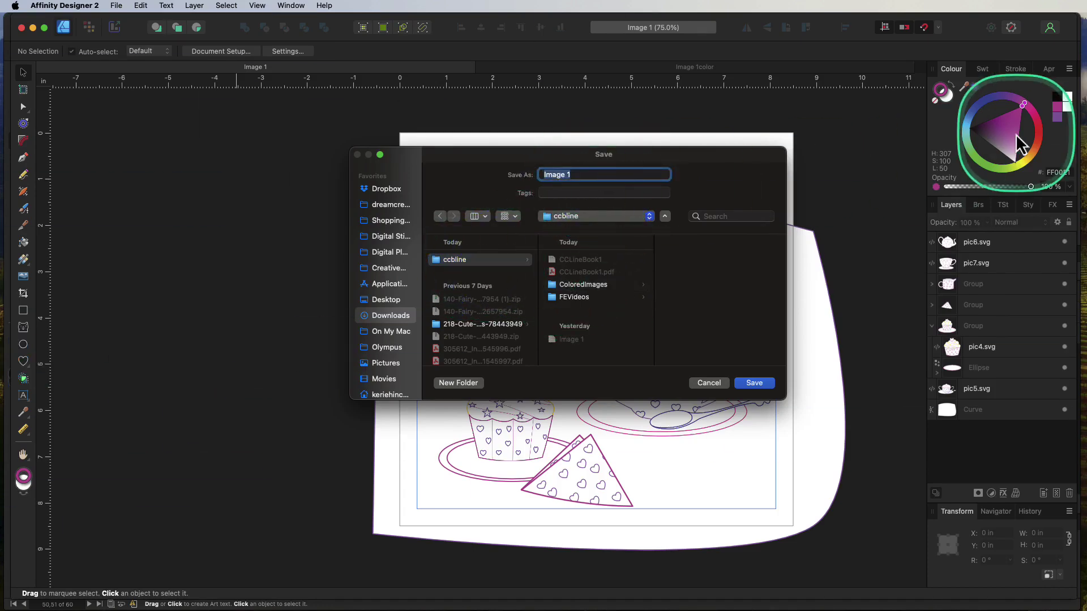
pyautogui.click(606, 175)
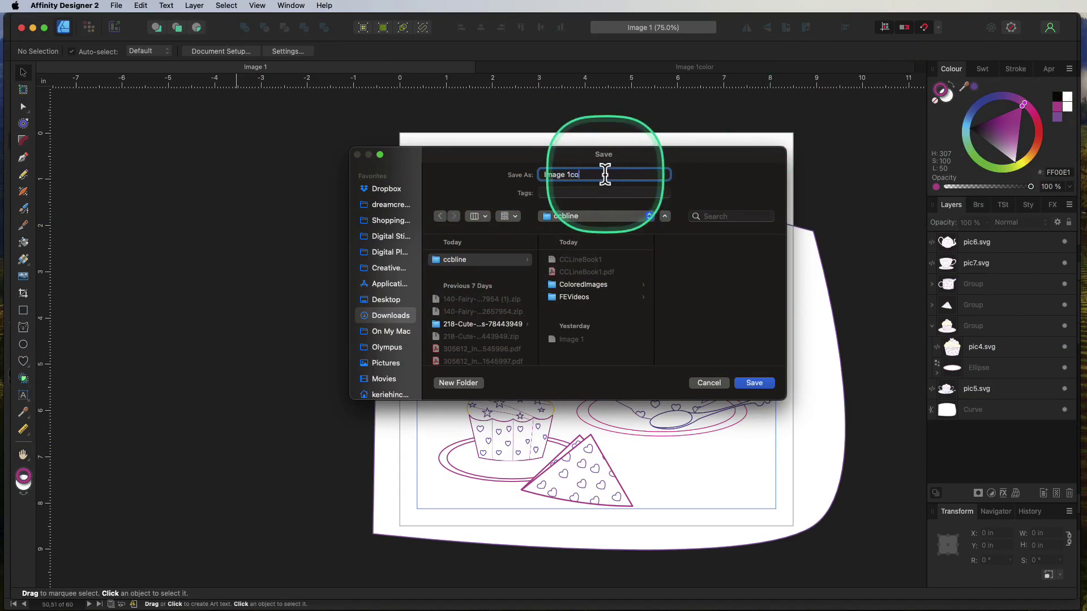
pyautogui.click(755, 382)
# Replace the line-art teapot in Image 1cover with the coloured teapot copied from Image 1color.
pyautogui.click(970, 244)
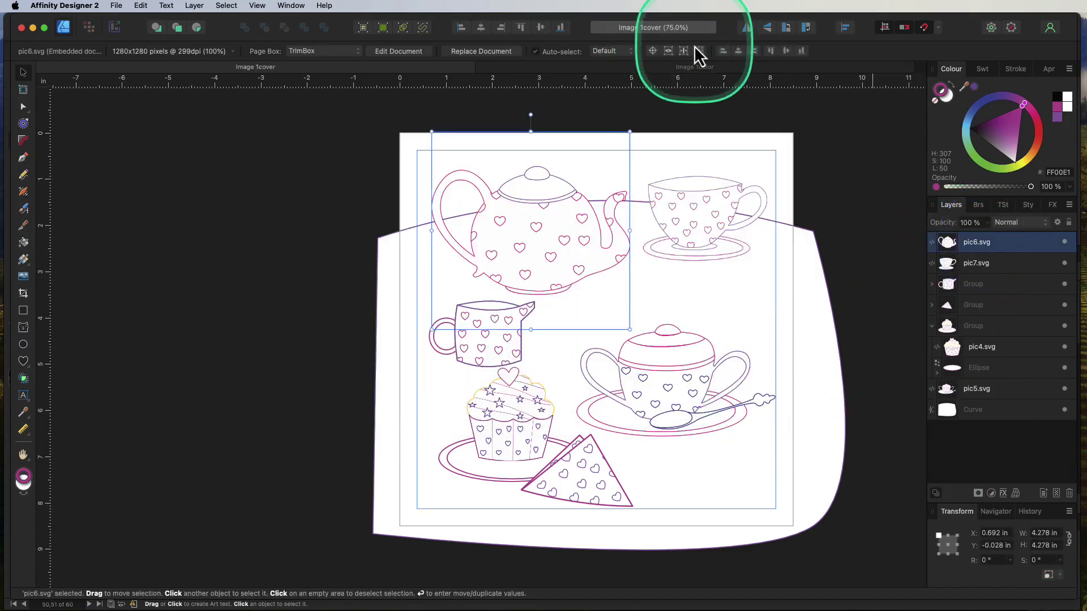
pyautogui.click(689, 70)
pyautogui.scroll(8, 728, 194)
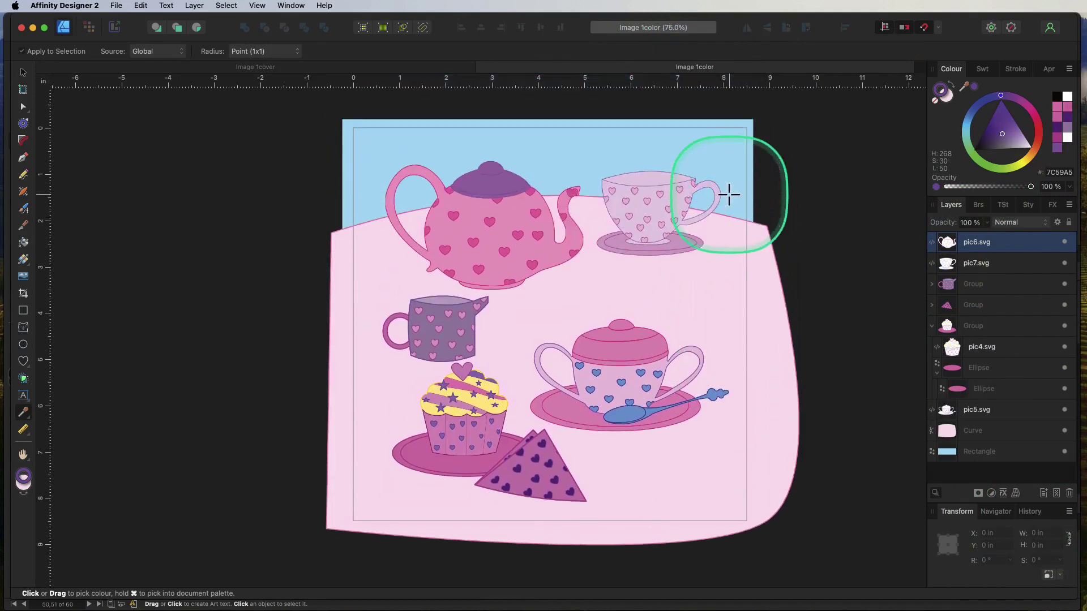
pyautogui.click(477, 248)
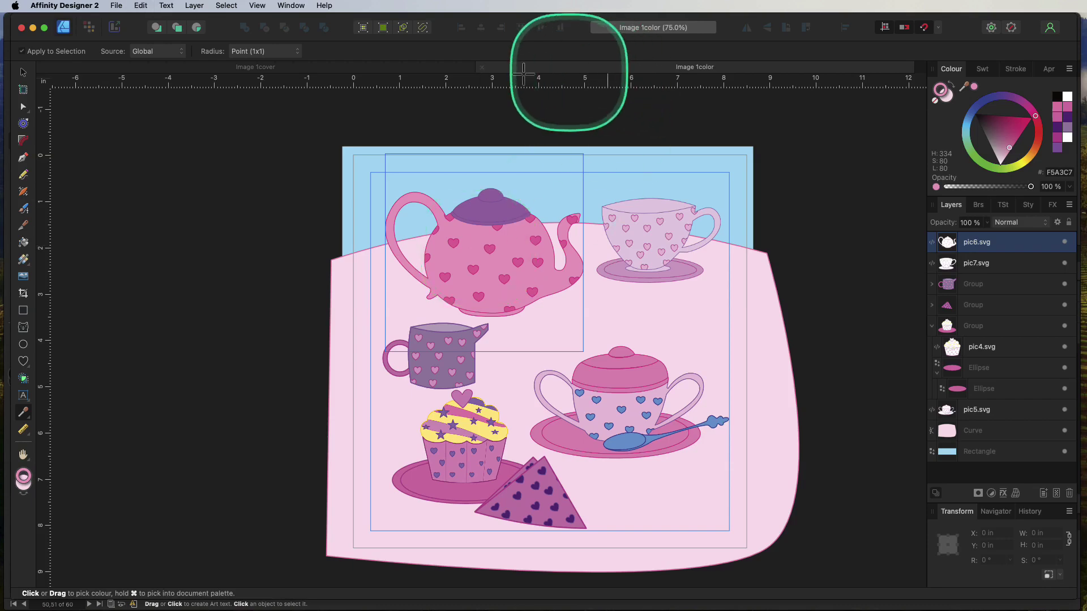
pyautogui.click(376, 70)
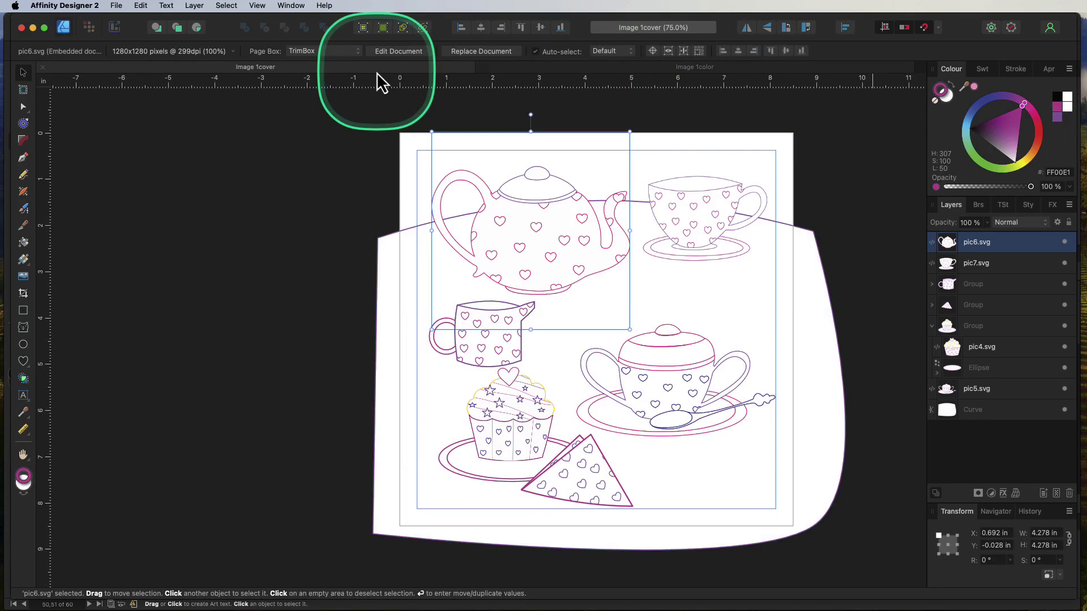
pyautogui.press('super+v')
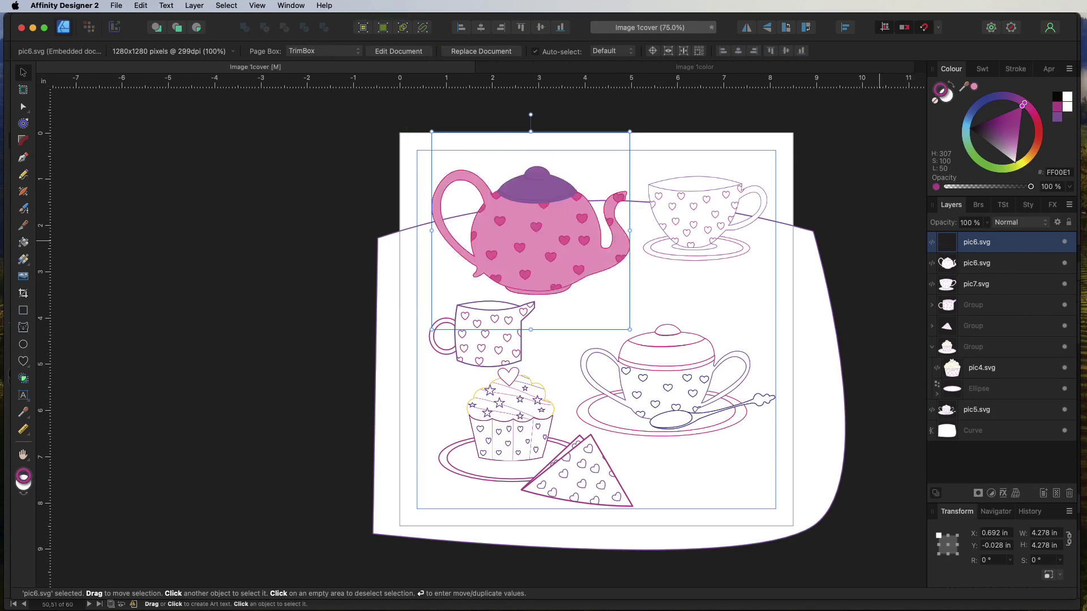
pyautogui.click(1058, 265)
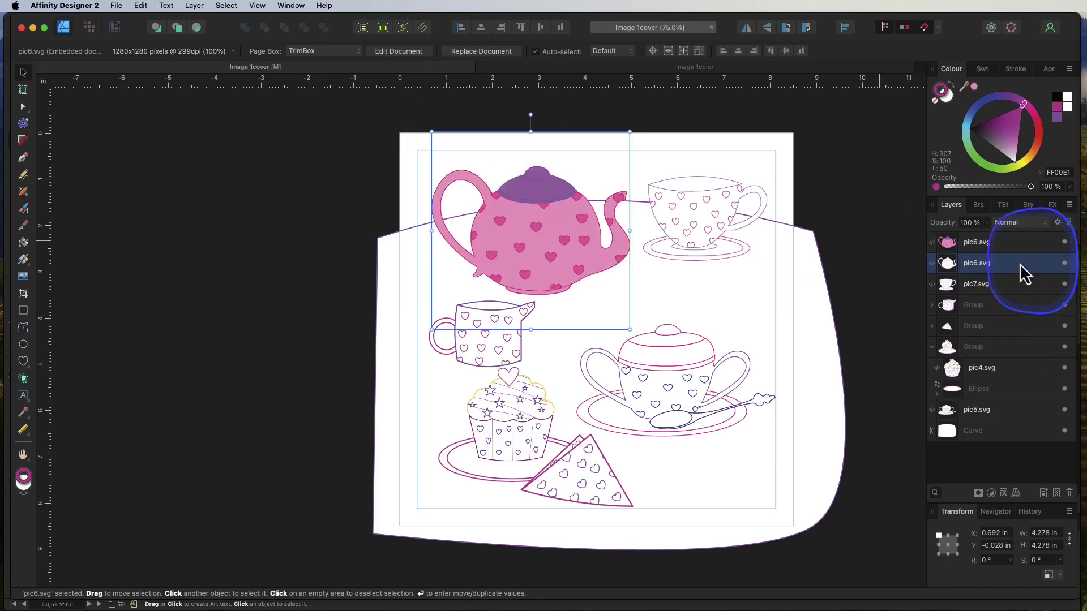
pyautogui.click(1069, 494)
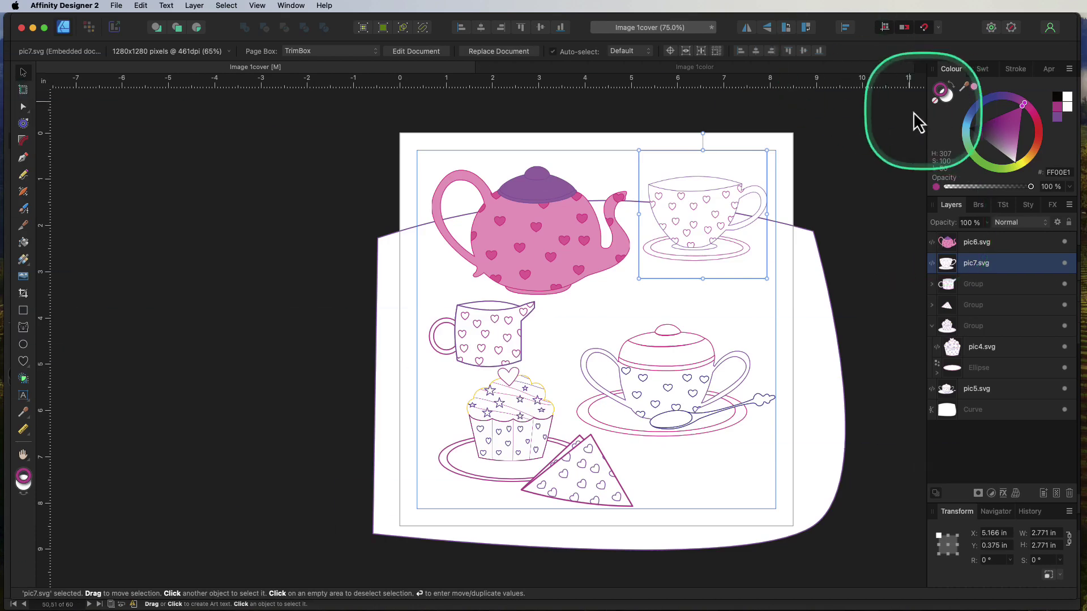
# Copy the pink tablecloth curve and blue rectangle from Image 1color into Image 1cover, beneath all other layers.
pyautogui.click(798, 69)
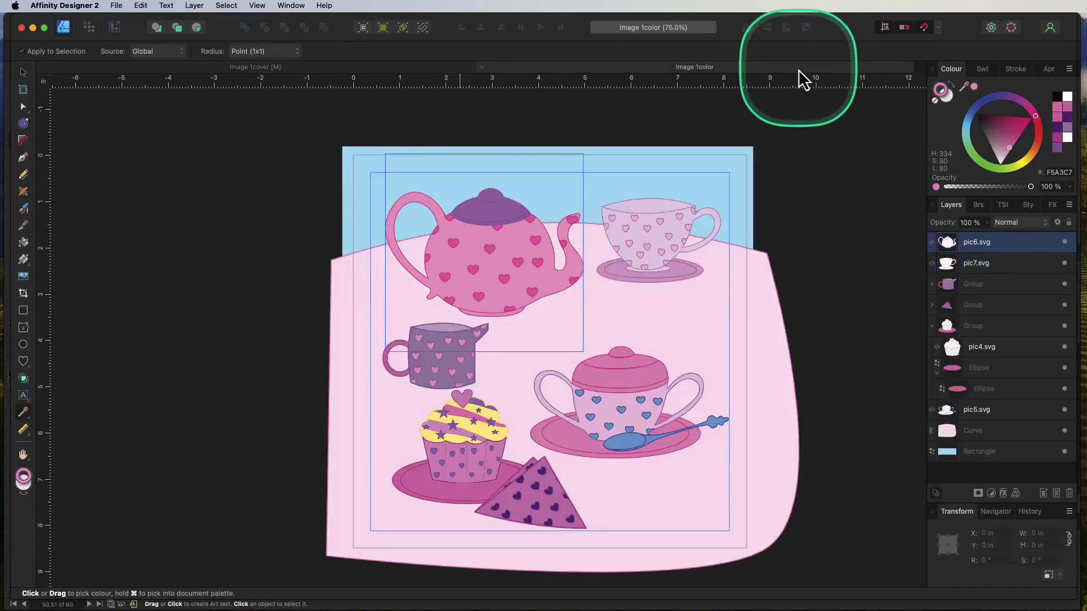
pyautogui.click(1003, 435)
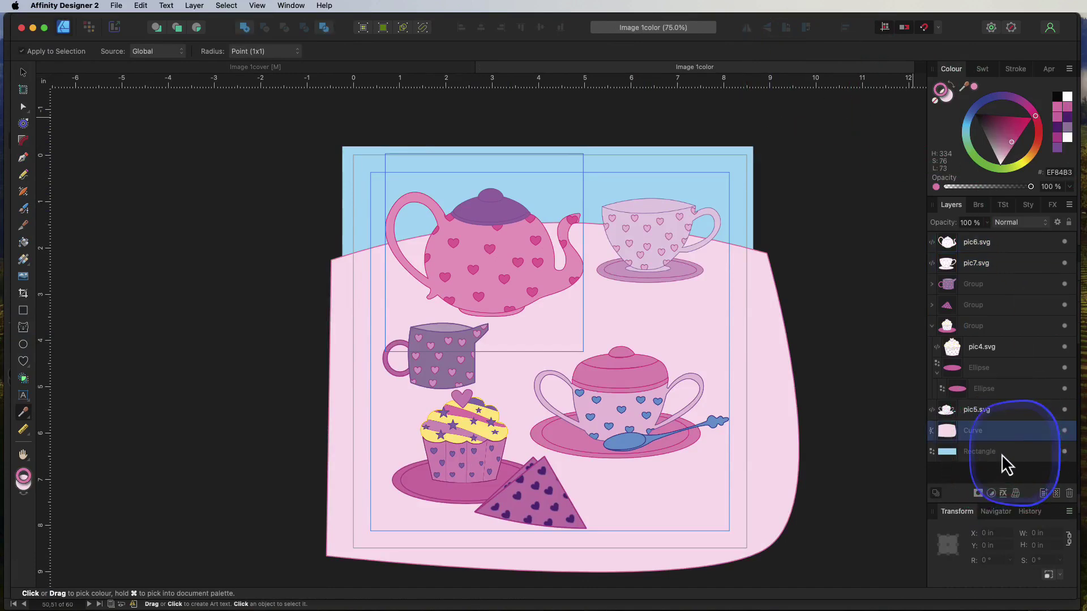
pyautogui.keyDown('shift'); pyautogui.click(1000, 452); pyautogui.keyUp('shift')
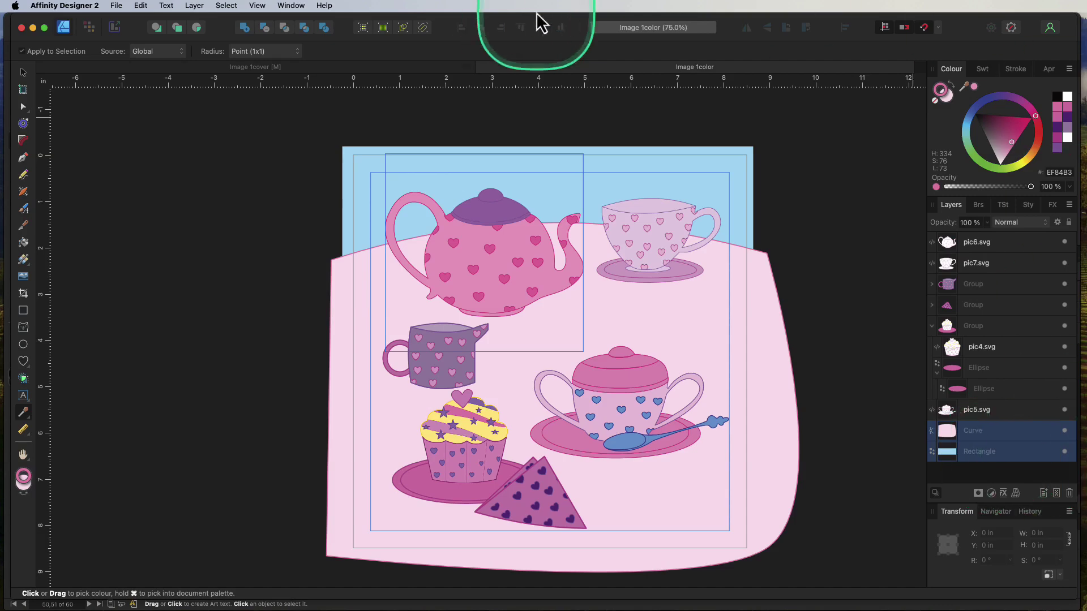
pyautogui.click(370, 66)
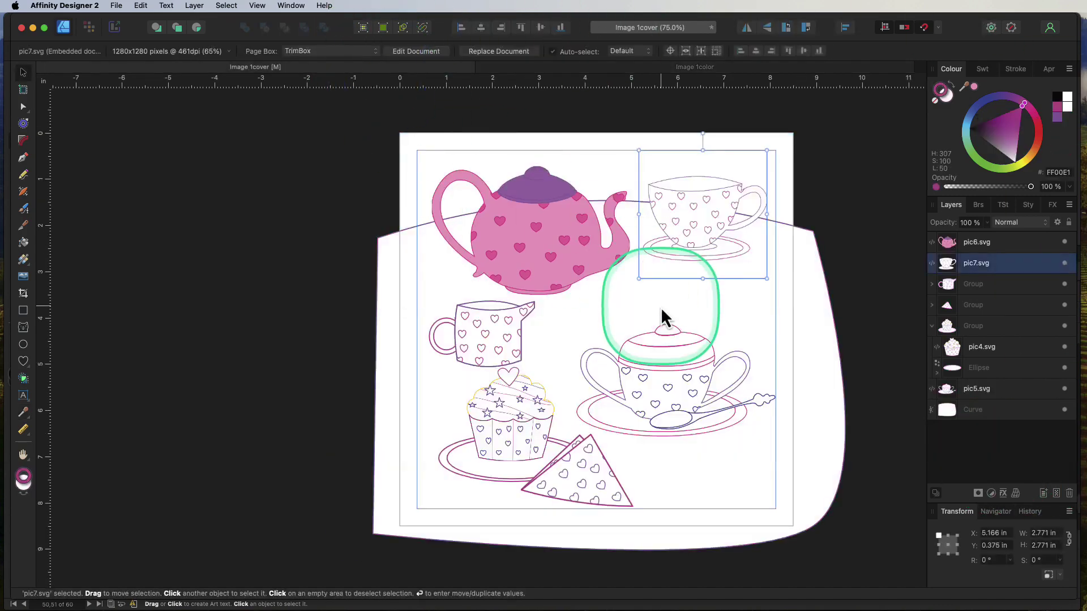
pyautogui.press('super+v')
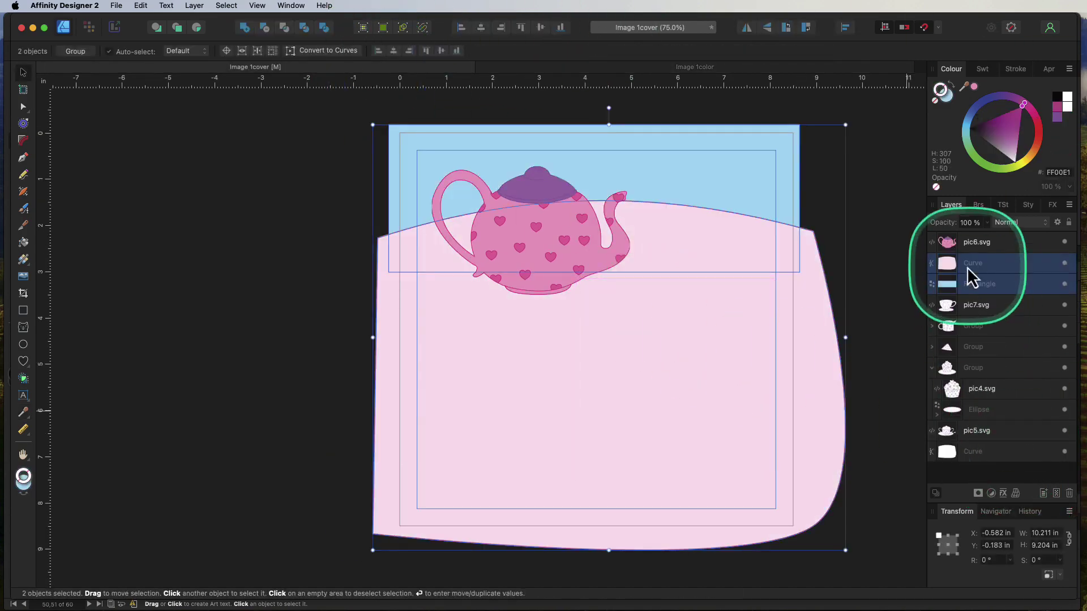
pyautogui.moveTo(972, 278); pyautogui.dragTo(992, 467)
# Delete the white tablecloth curve from Image 1cover and save the document.
pyautogui.click(990, 411)
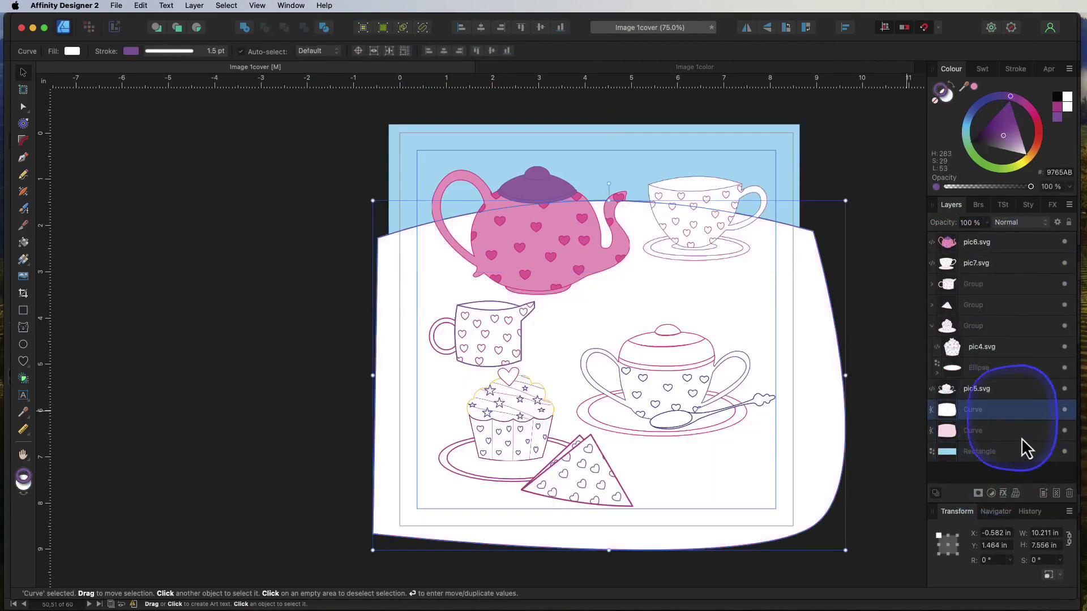
pyautogui.click(1069, 493)
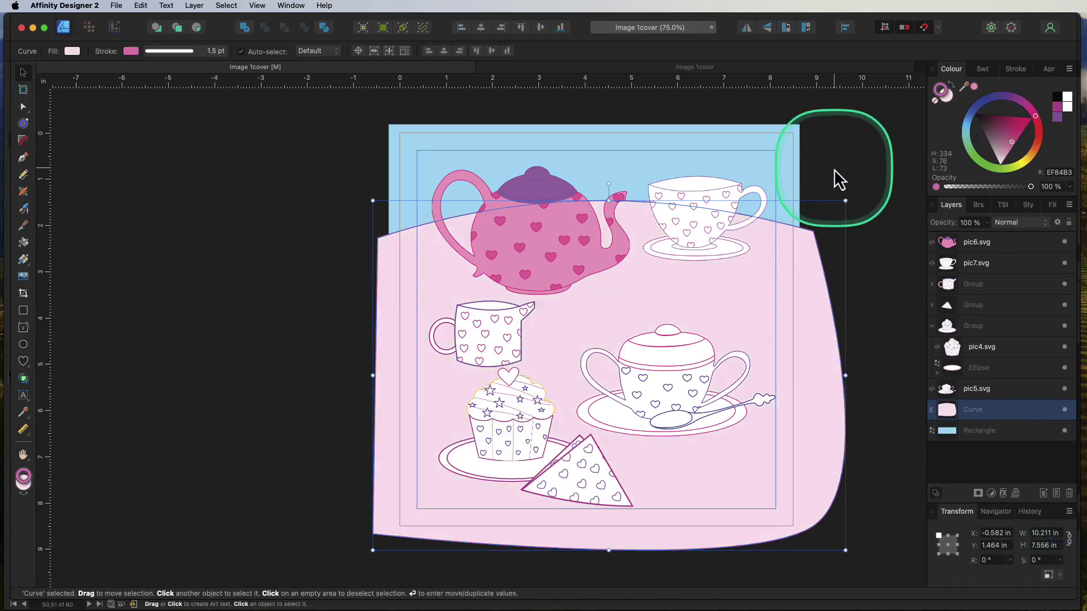
pyautogui.press('super+s')
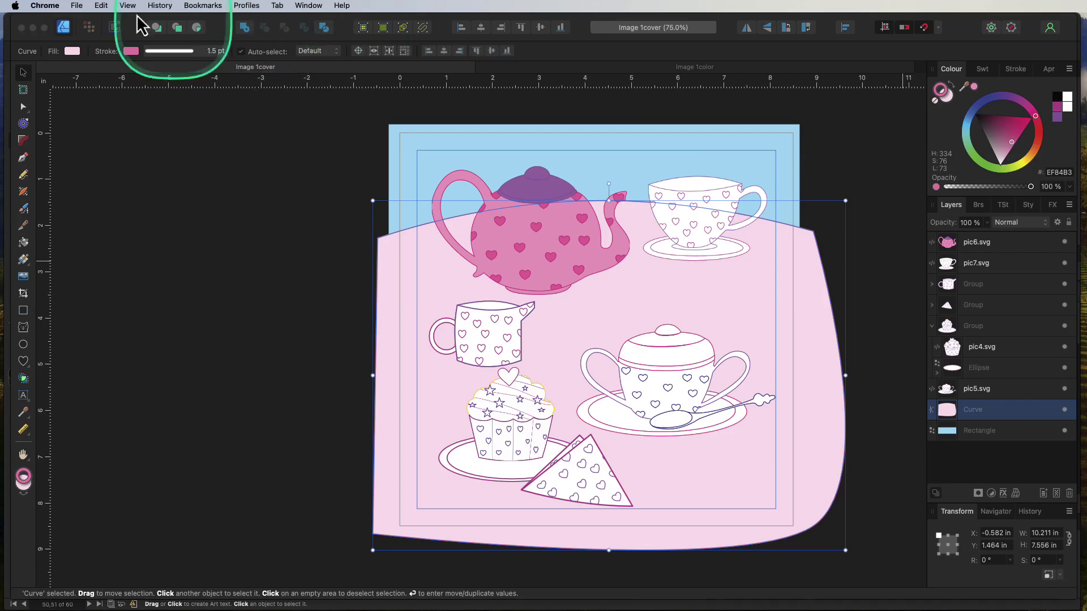
# Switch to Chrome, open a new window, and reposition and widen it to cover most of the screen.
pyautogui.click(74, 6)
pyautogui.click(94, 26)
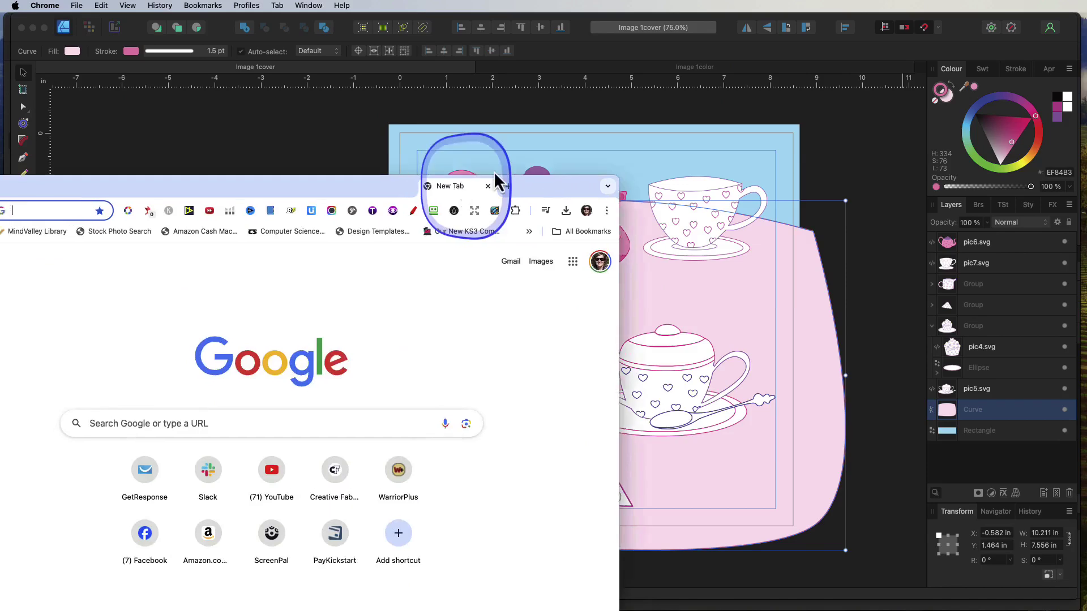
pyautogui.moveTo(518, 190); pyautogui.dragTo(639, 45)
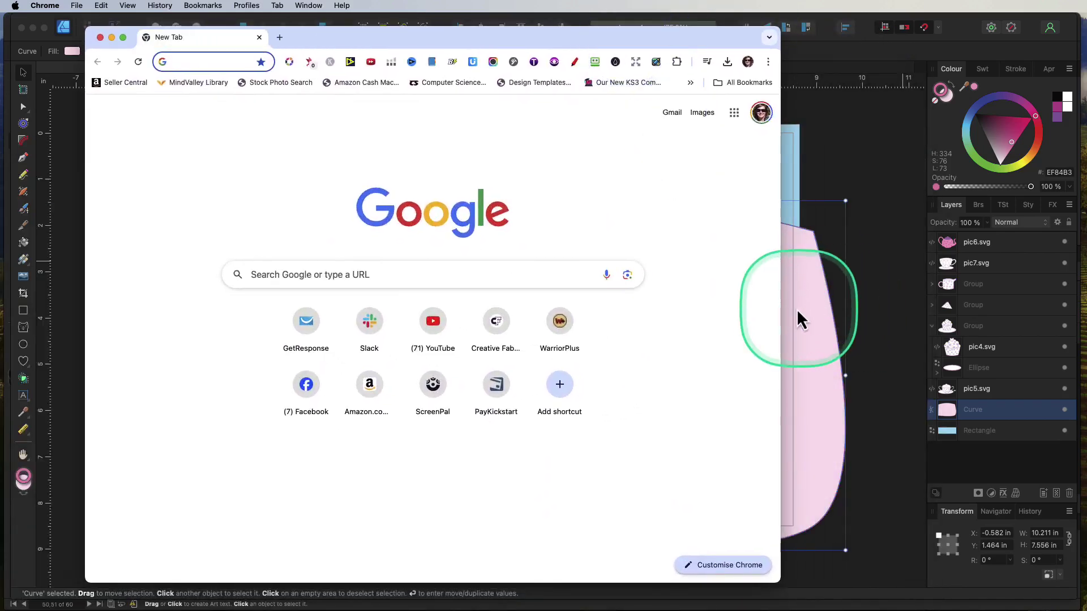
pyautogui.moveTo(780, 311); pyautogui.dragTo(1026, 338)
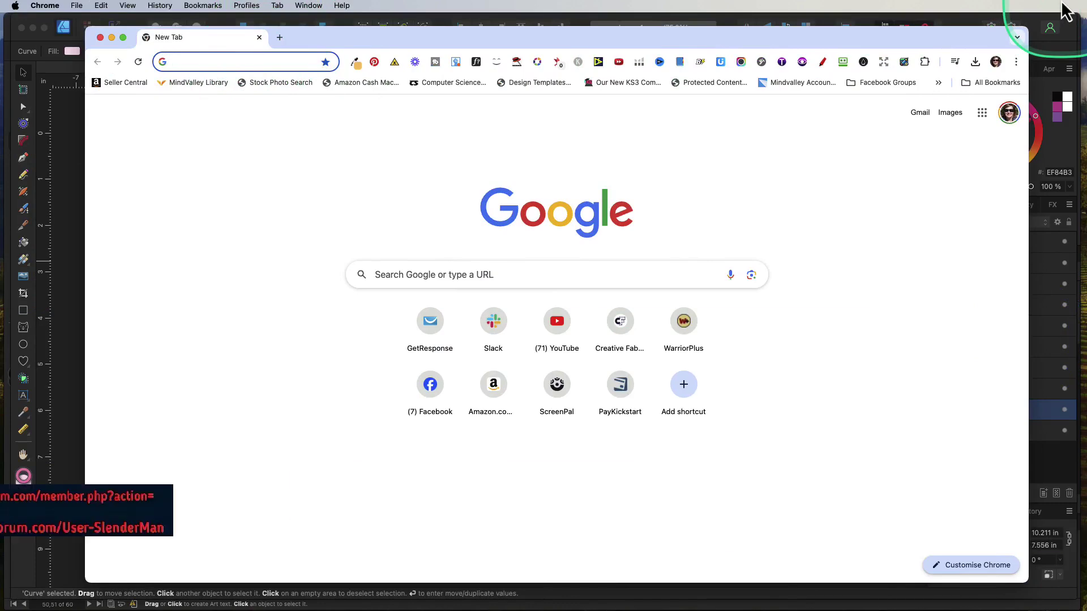
# Open the KDP Cover Calculator page on kdp.amazon.com.
pyautogui.write('kdo=')
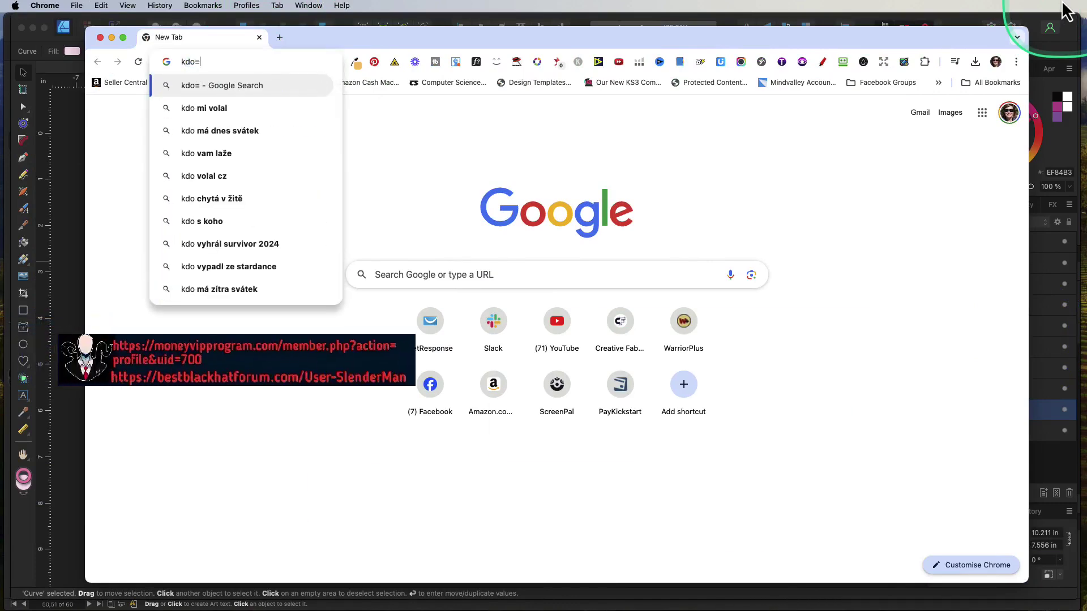
pyautogui.press('BackSpace')
pyautogui.press('BackSpace')
pyautogui.write('dp cover Calculator')
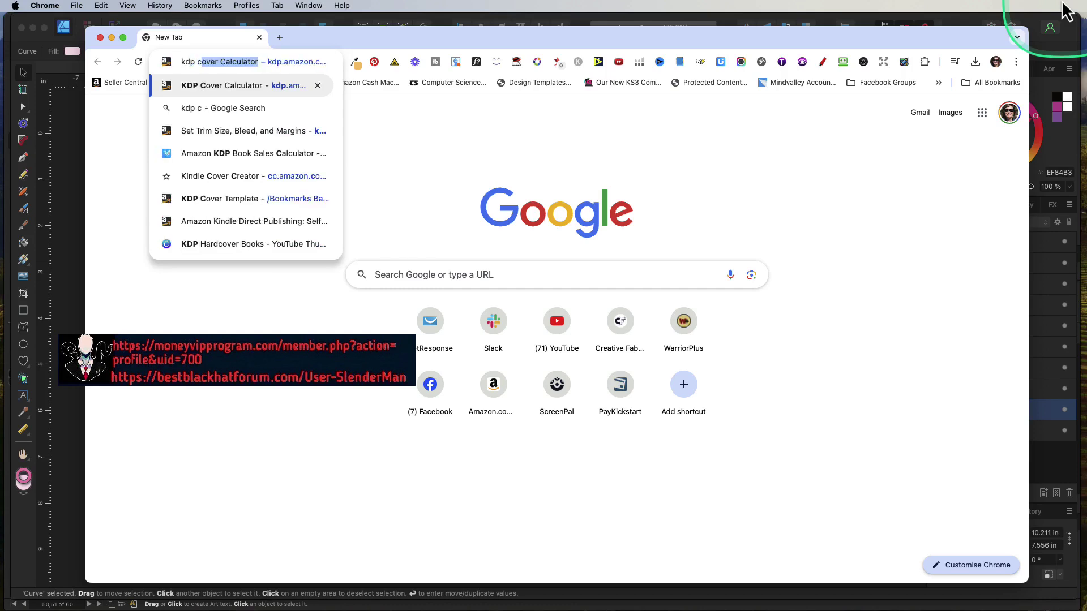
pyautogui.press('Return')
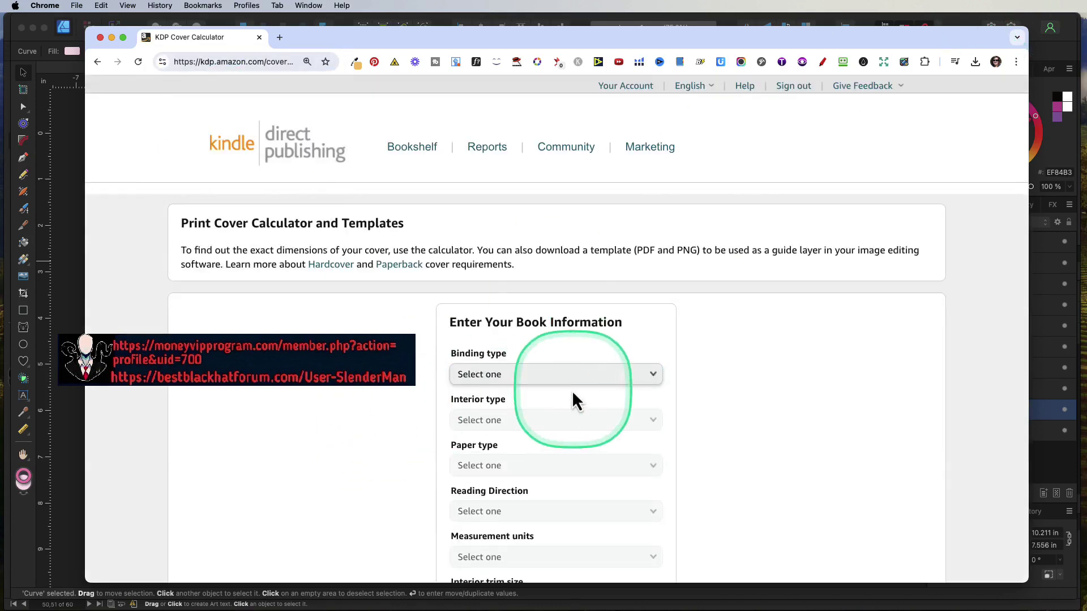
# Set the book's binding type to Paperback, interior type to Premium color and paper type to White paper.
pyautogui.scroll(-3, 571, 390)
pyautogui.click(490, 276)
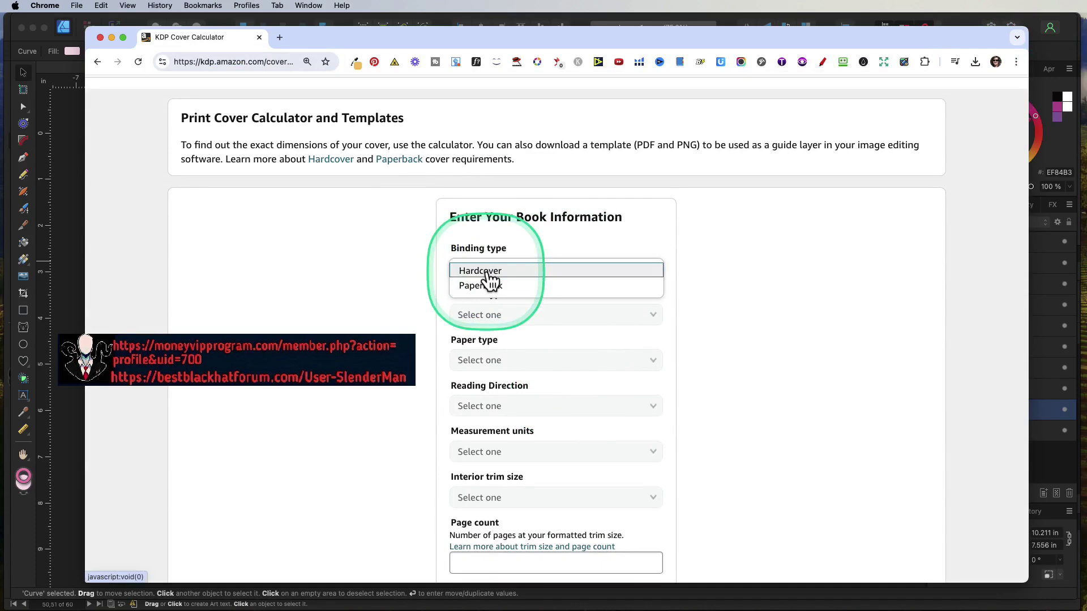
pyautogui.click(493, 287)
pyautogui.click(514, 320)
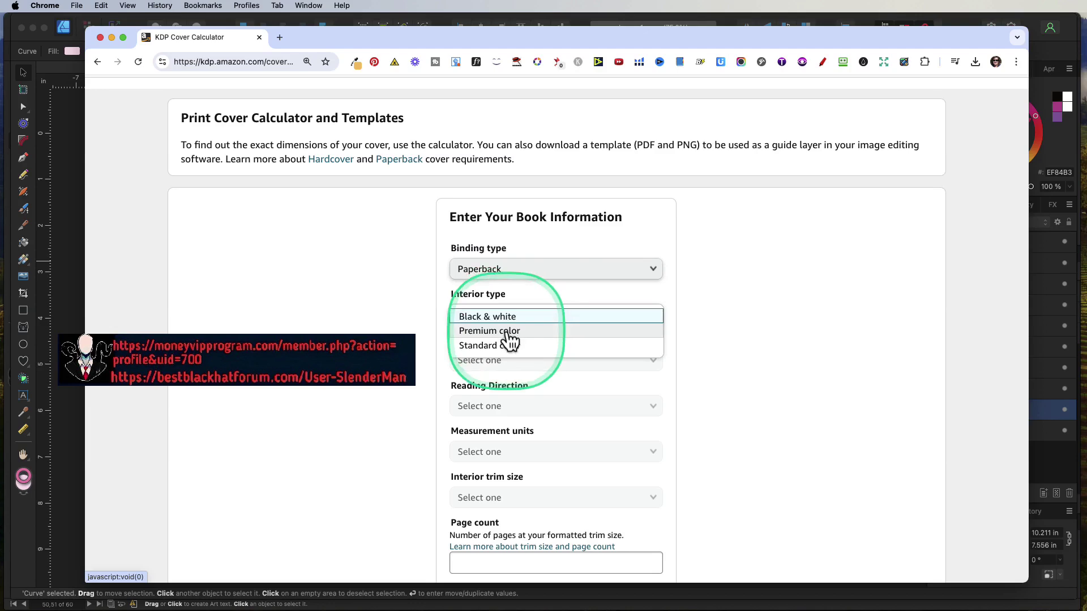
pyautogui.click(508, 334)
pyautogui.click(489, 364)
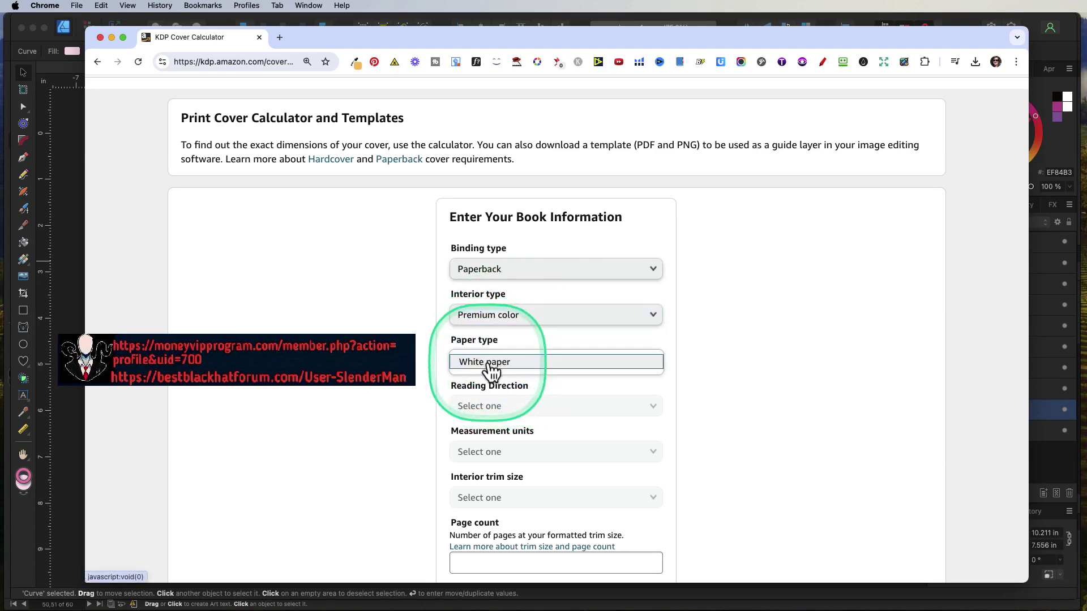
pyautogui.click(491, 365)
# Set the reading direction to Left to Right, measurement units to Inches and interior trim size to 8.5 x 8.5 in.
pyautogui.scroll(-3, 523, 406)
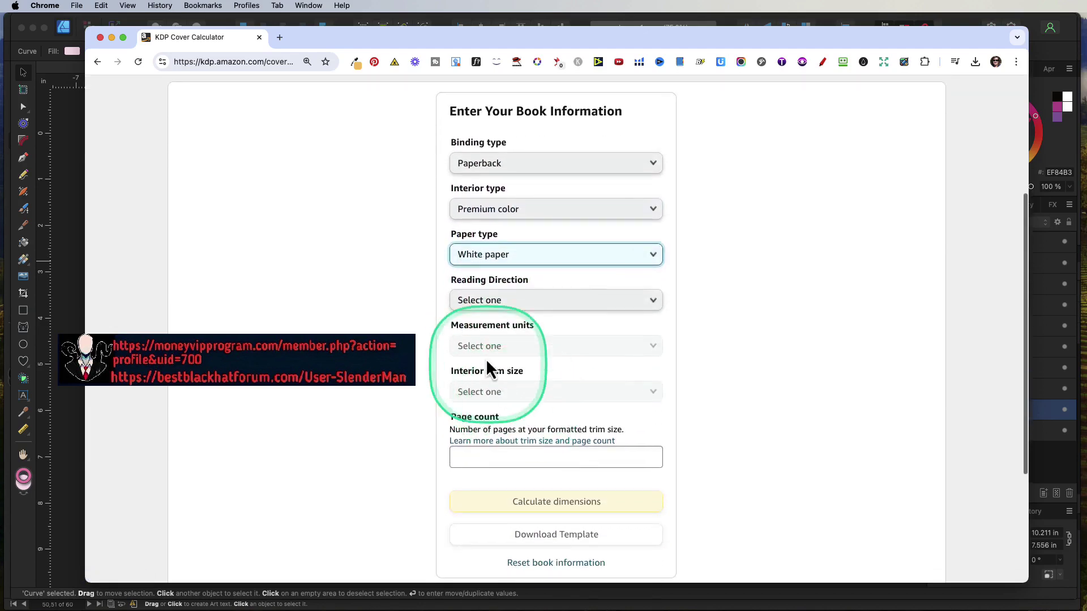
pyautogui.click(628, 349)
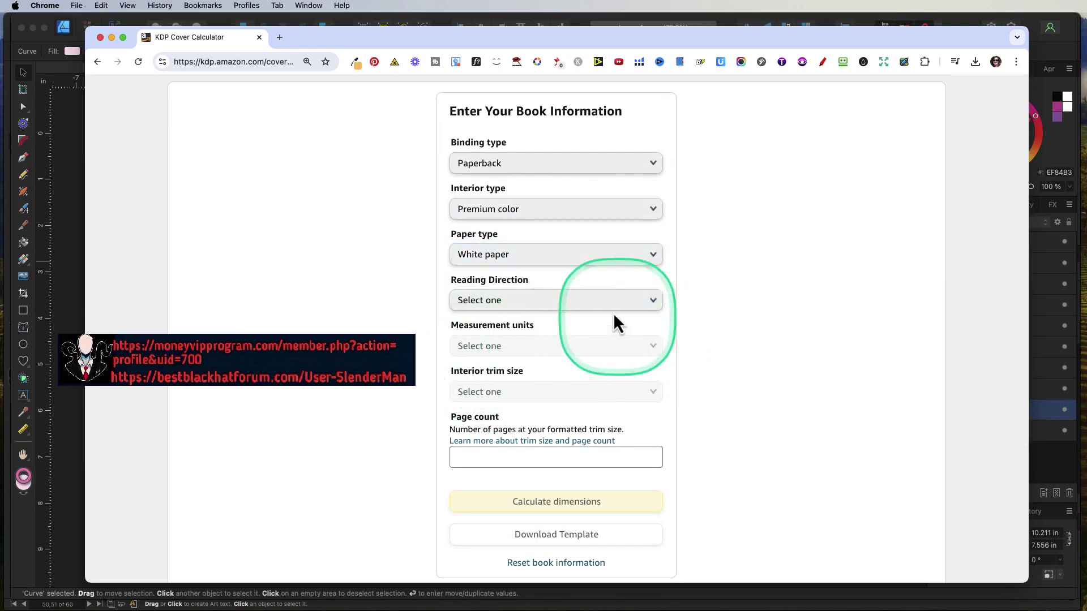
pyautogui.click(575, 301)
pyautogui.click(524, 301)
pyautogui.click(597, 350)
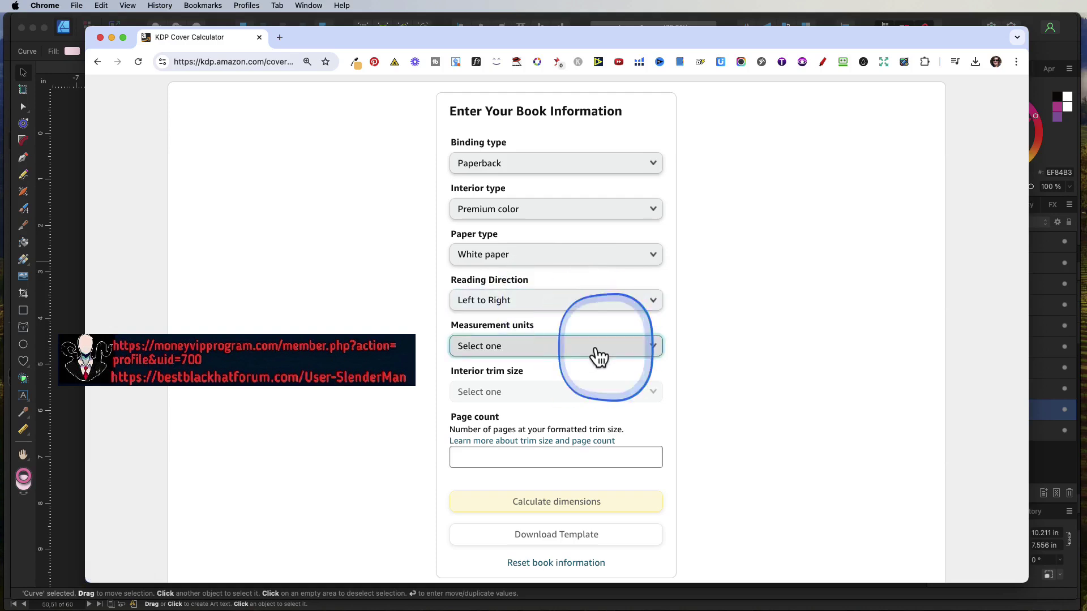
pyautogui.click(516, 349)
pyautogui.click(527, 393)
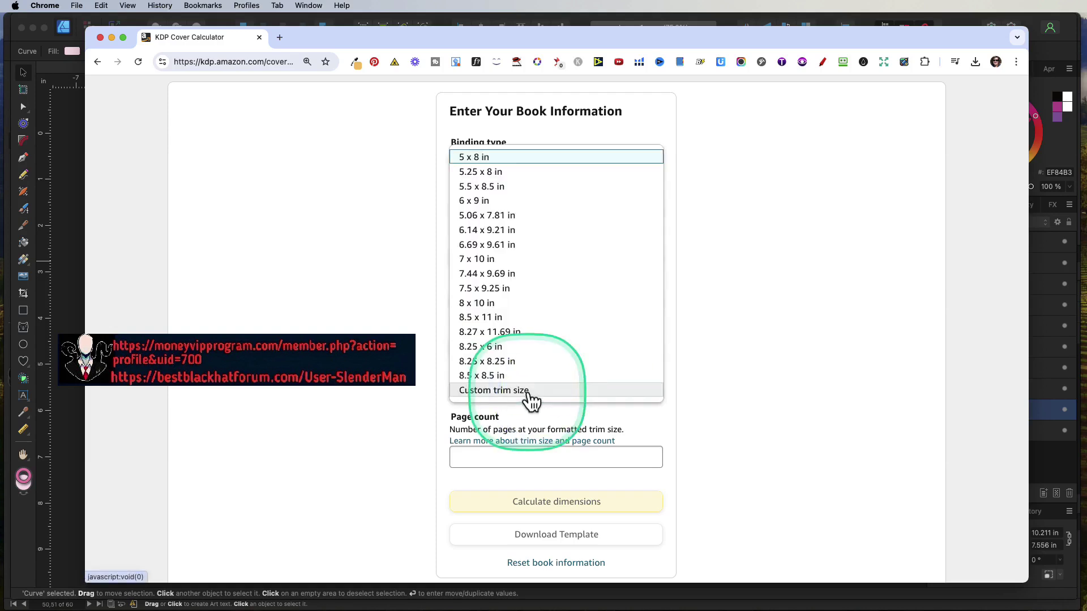
pyautogui.click(490, 375)
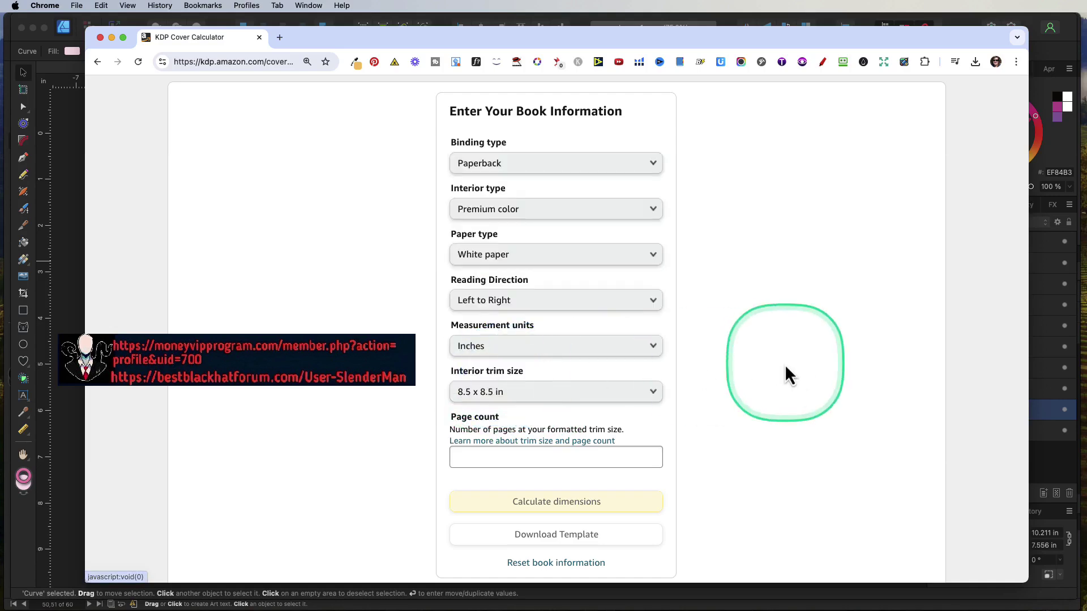
# Set the page count to 60 and calculate the cover dimensions.
pyautogui.click(515, 459)
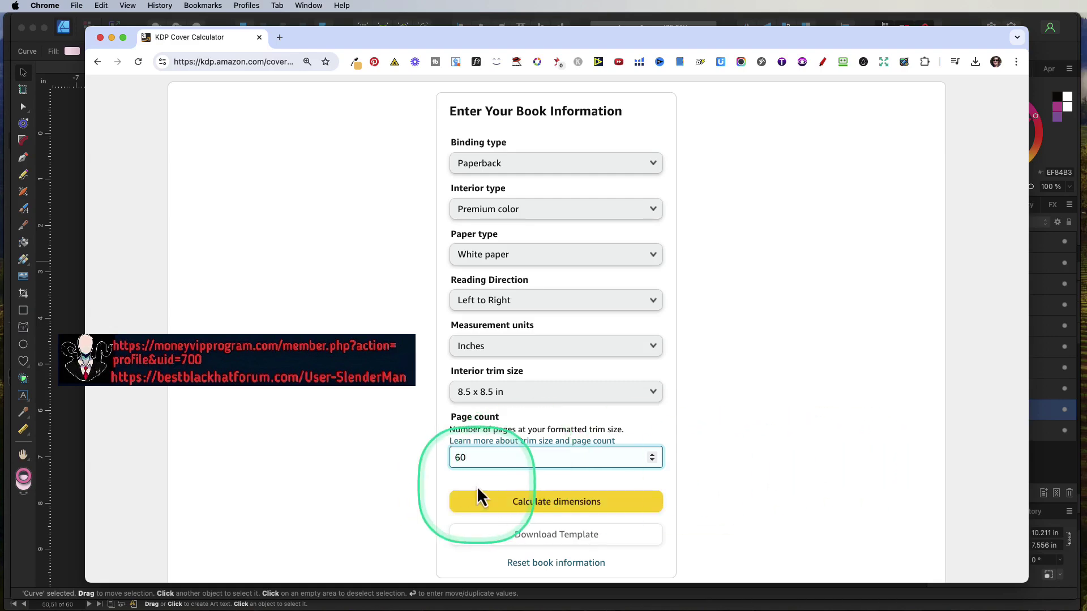
pyautogui.click(509, 502)
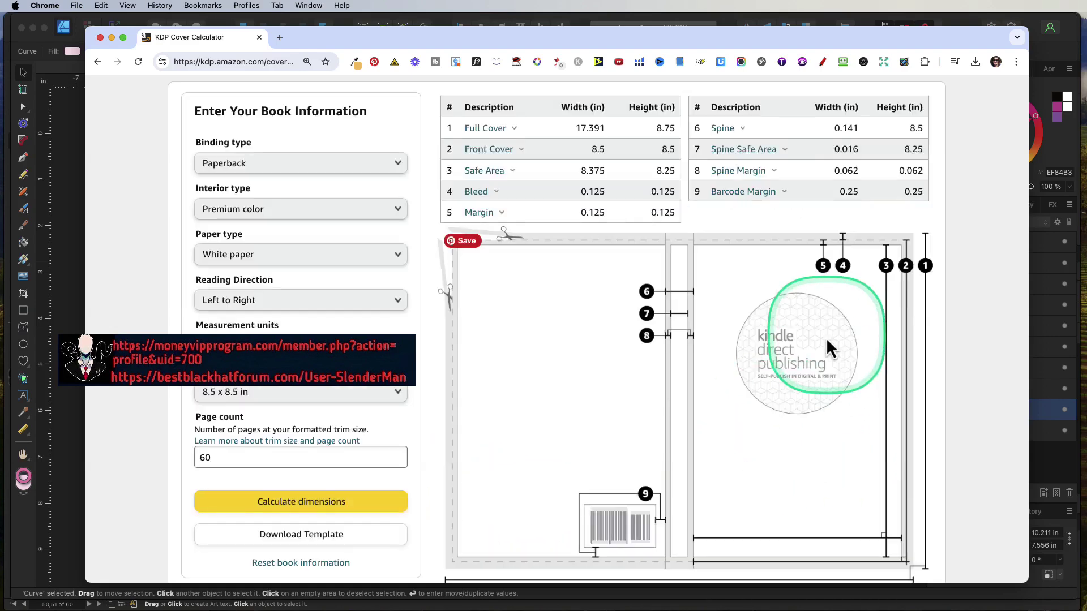
pyautogui.scroll(-2, 552, 334)
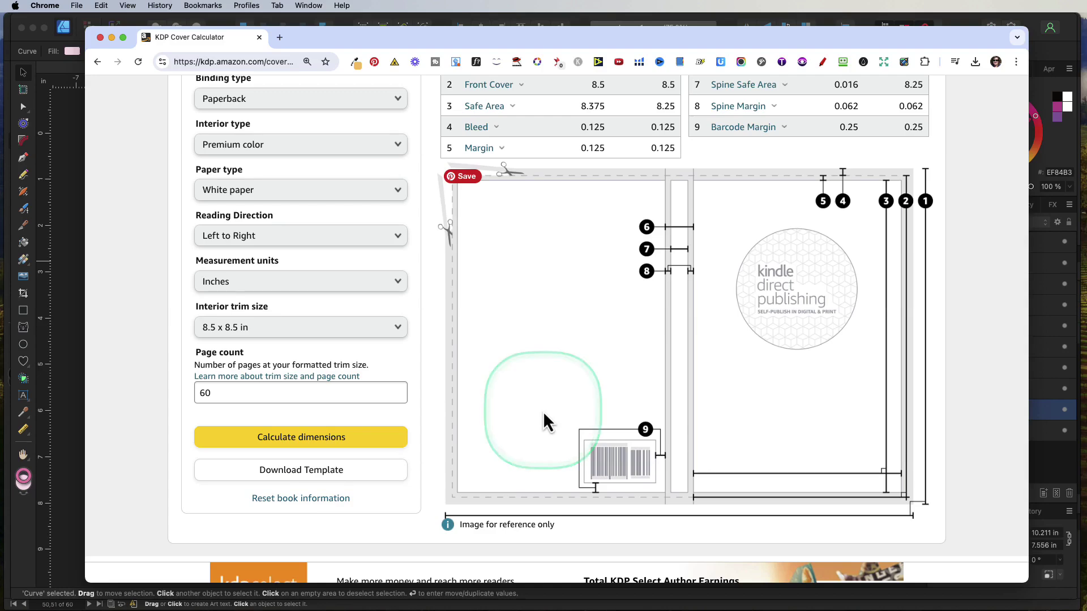
# Change the interior type to Standard color and select the existing page count value.
pyautogui.click(373, 158)
pyautogui.click(270, 177)
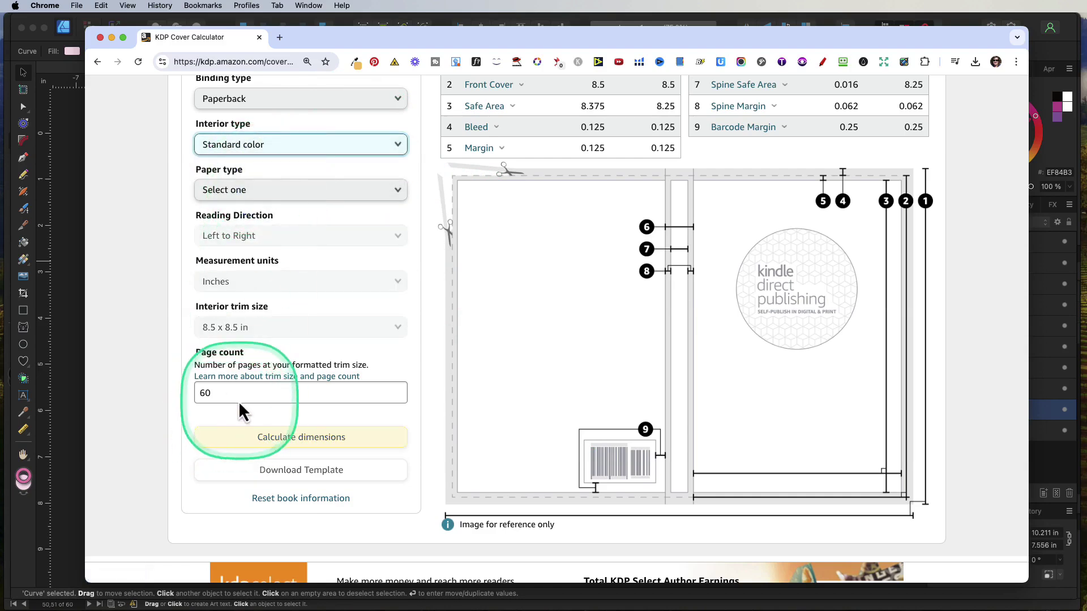
pyautogui.doubleClick(216, 393)
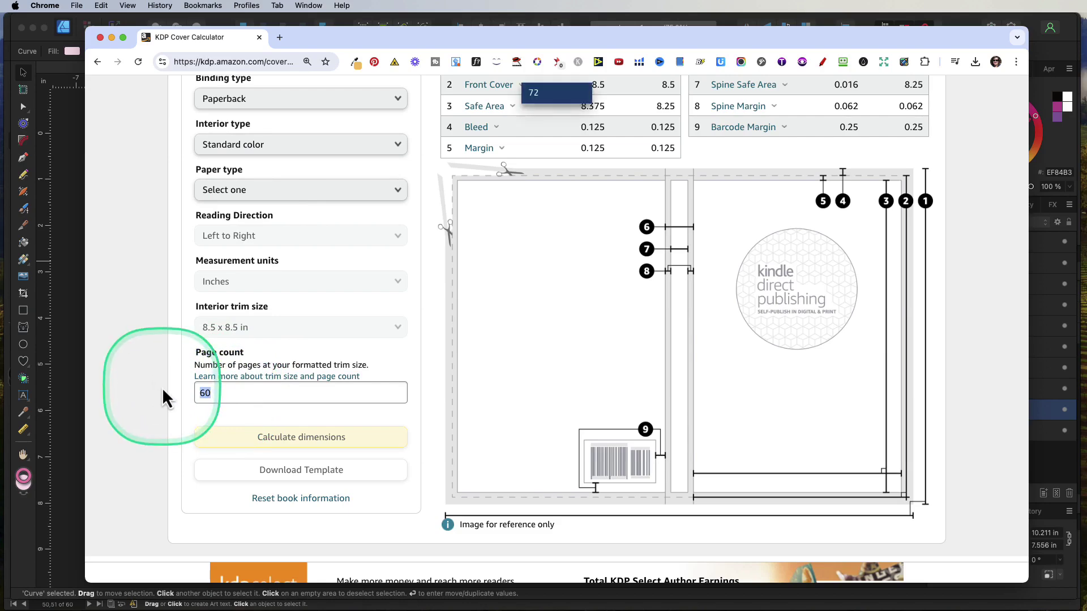
pyautogui.scroll(5, 318, 270)
pyautogui.scroll(-5, 321, 272)
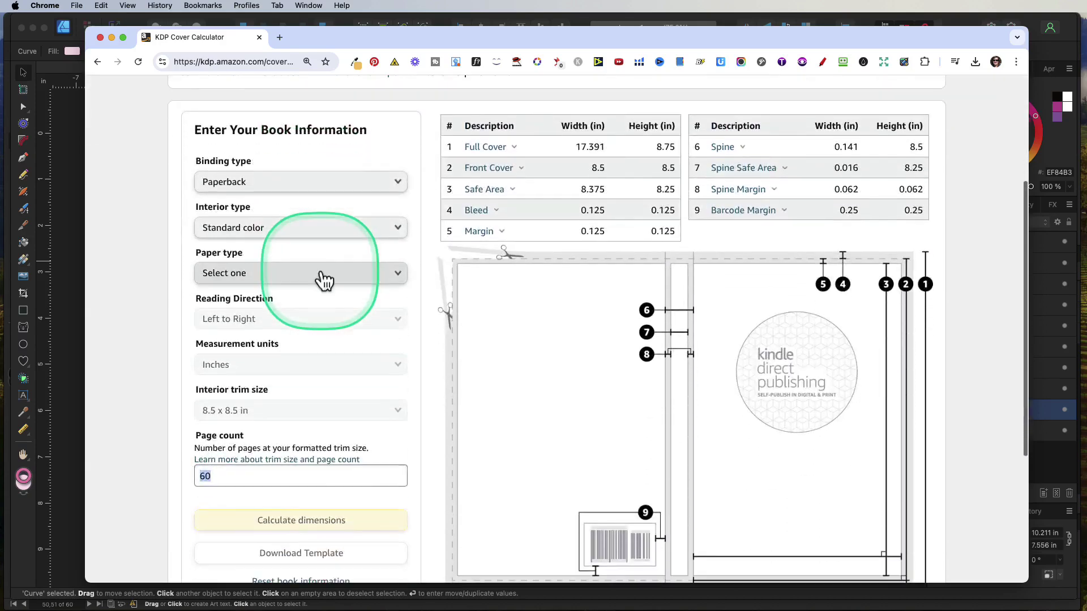
pyautogui.scroll(1, 294, 170)
pyautogui.scroll(-3, 371, 263)
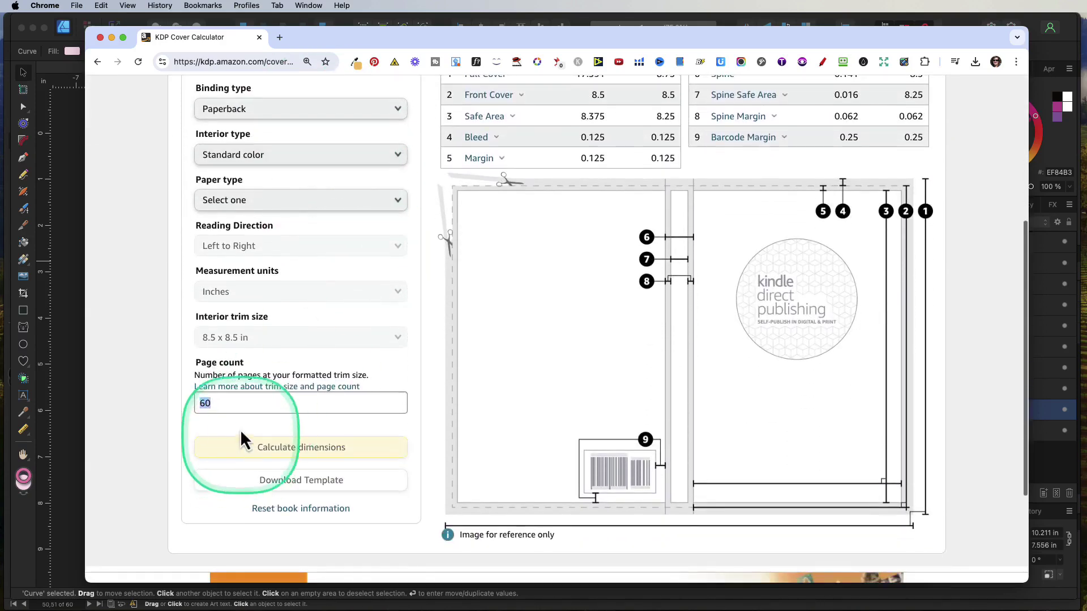
# Switch the interior type to Premium color and back to Standard color.
pyautogui.click(293, 199)
pyautogui.click(309, 156)
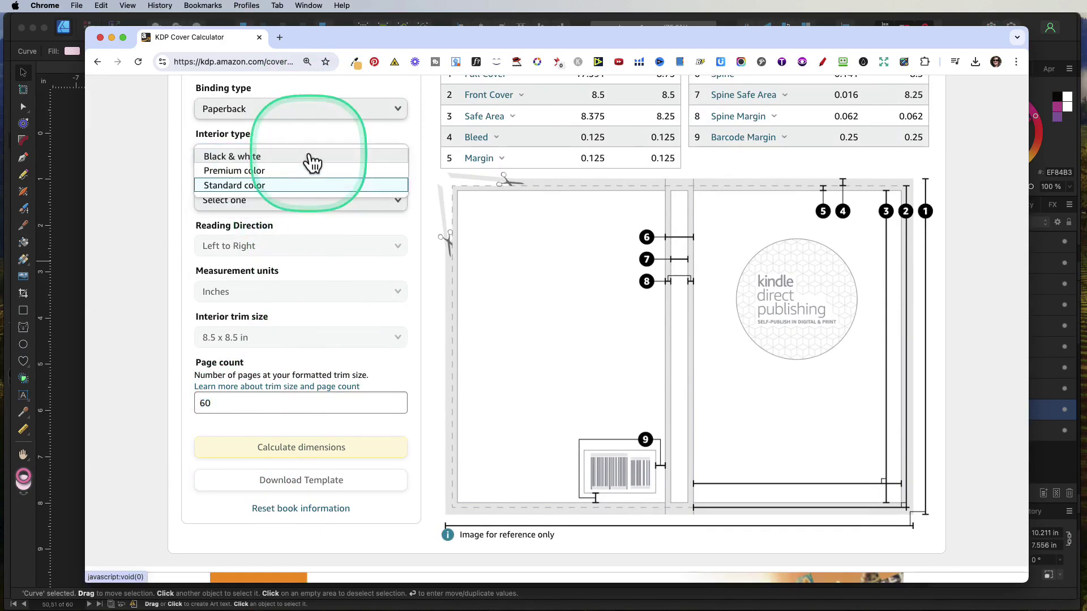
pyautogui.click(274, 170)
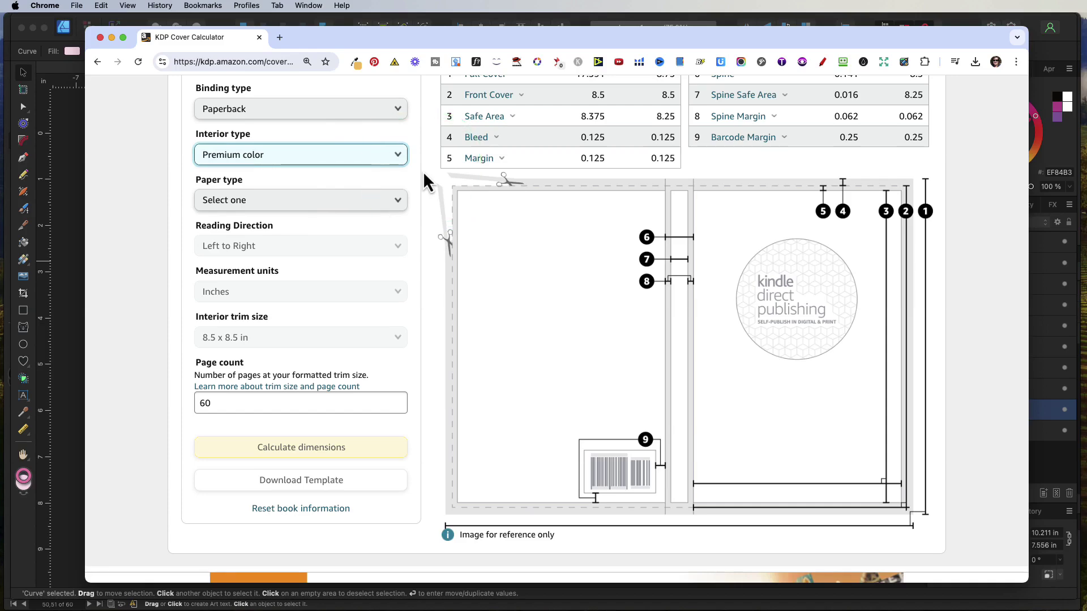
pyautogui.click(396, 163)
pyautogui.click(300, 186)
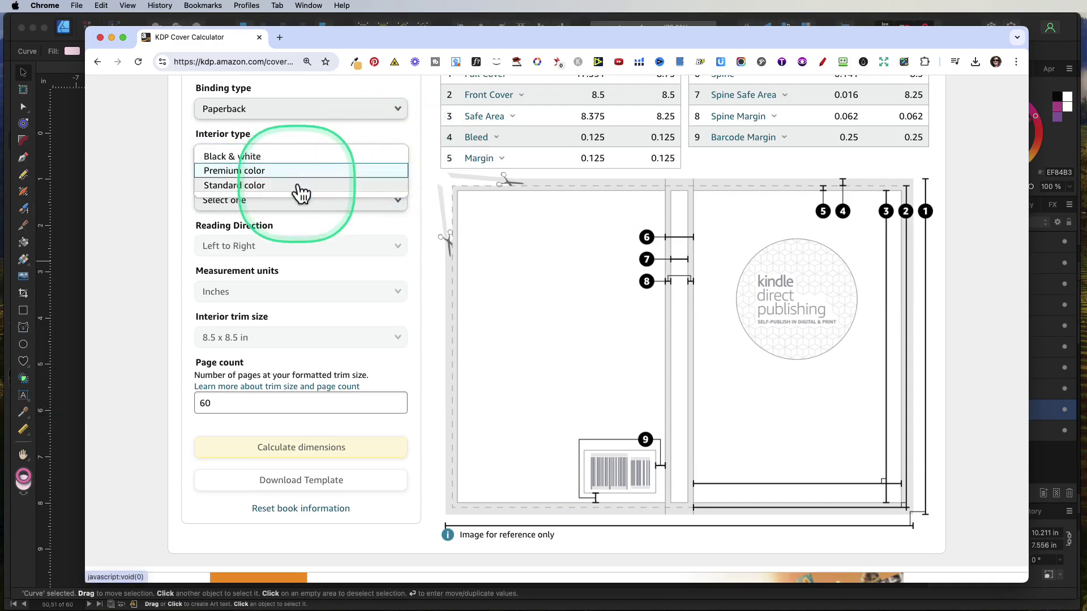
# Leave the calculator page and reopen kdp.amazon.com/cover-calculator to get a blank book information form.
pyautogui.click(175, 41)
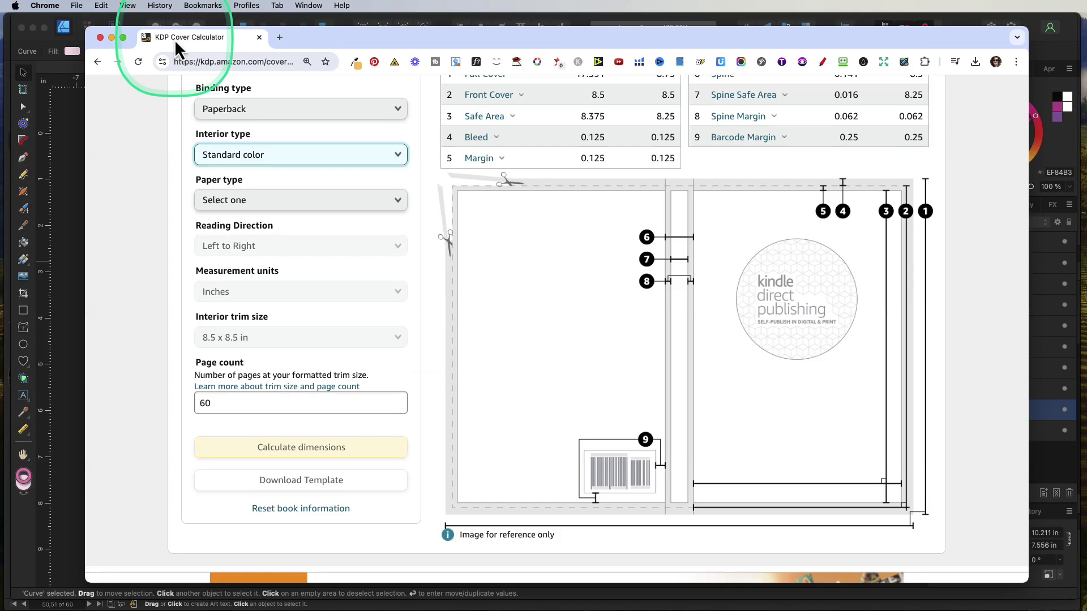
pyautogui.click(99, 62)
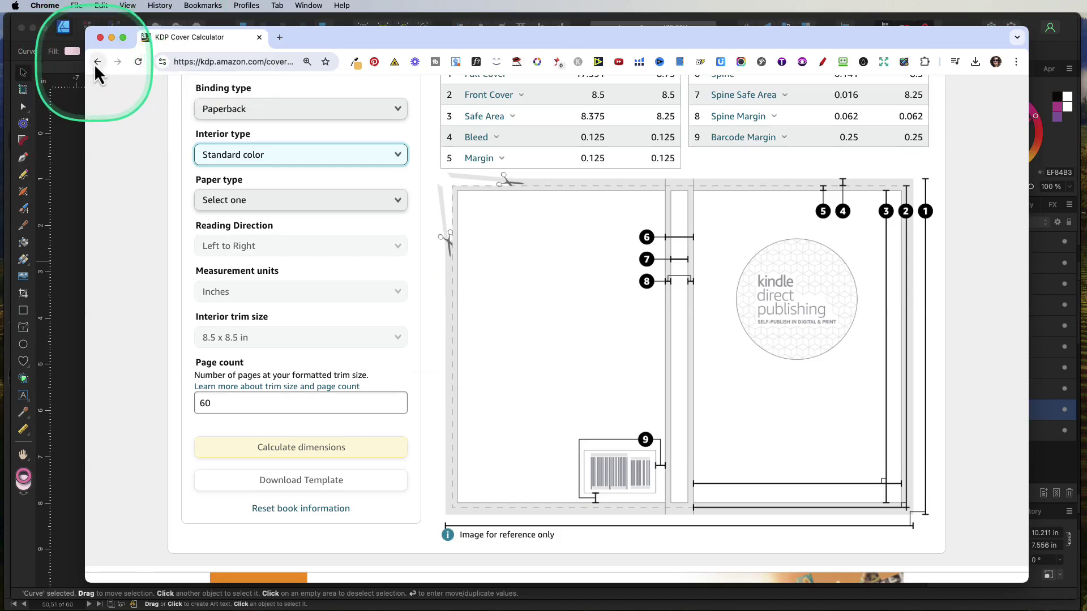
pyautogui.click(94, 63)
pyautogui.click(208, 60)
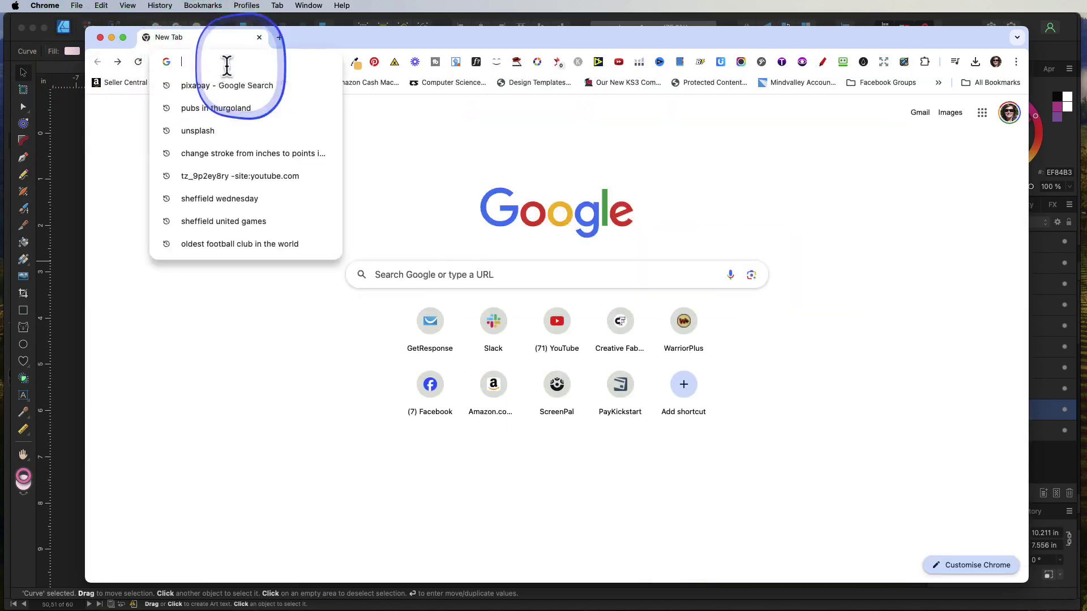
pyautogui.click(278, 63)
pyautogui.write('kdp.amazon.com/cover-calculator')
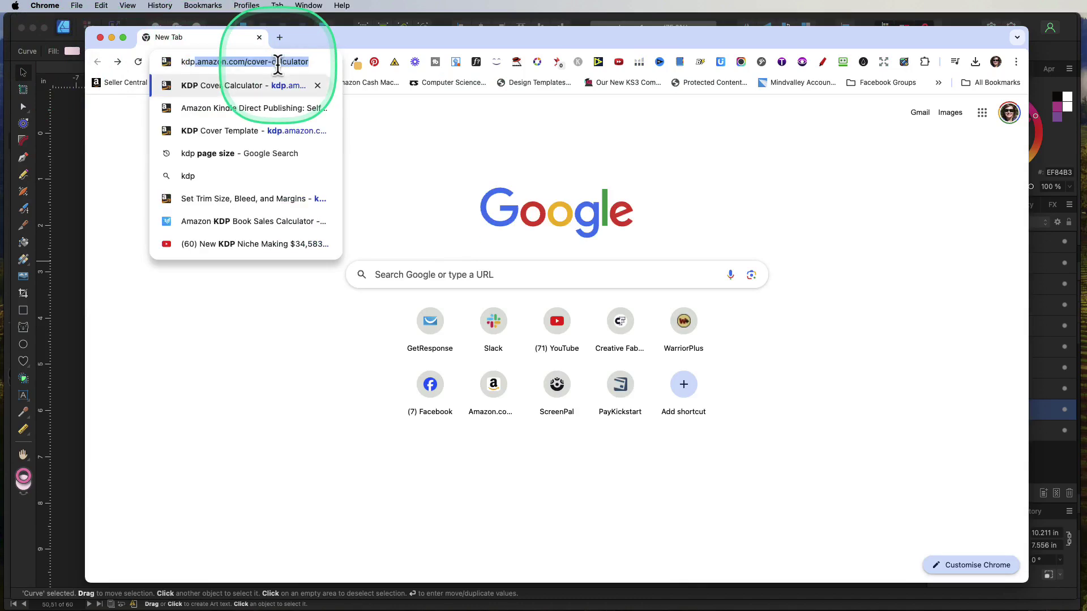
pyautogui.press('Return')
pyautogui.scroll(-5, 595, 345)
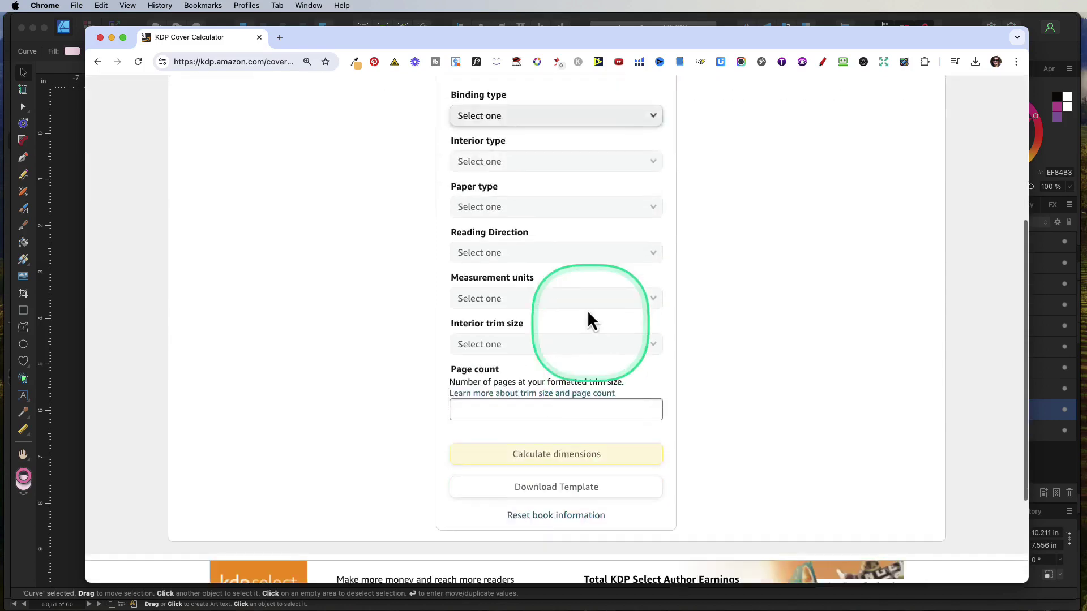
# Set the binding type to Paperback, the interior type to Standard color and the paper type to White paper.
pyautogui.click(528, 119)
pyautogui.click(517, 128)
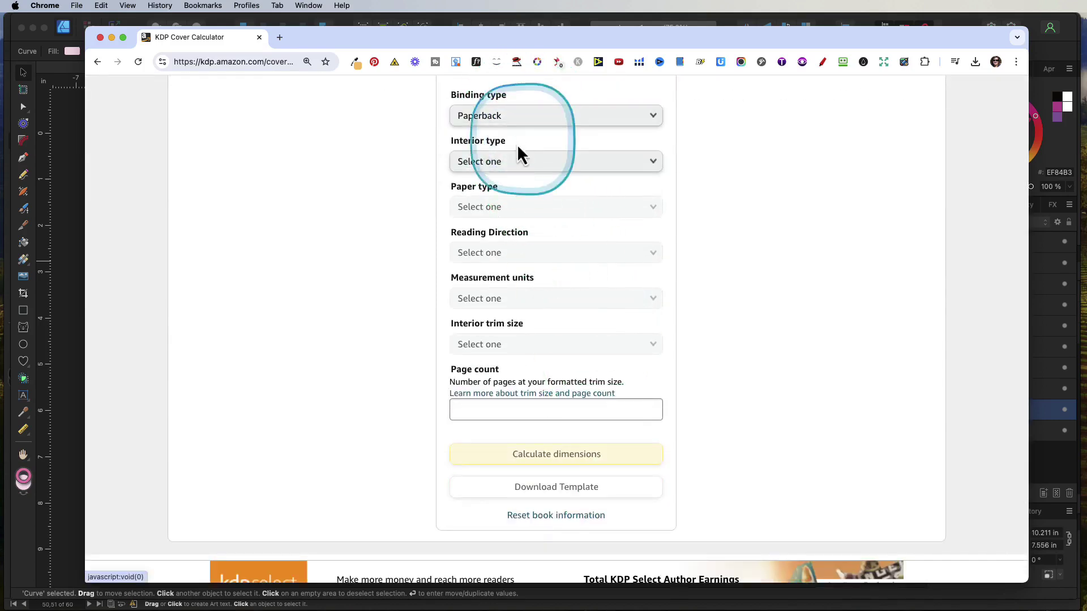
pyautogui.click(517, 164)
pyautogui.click(516, 194)
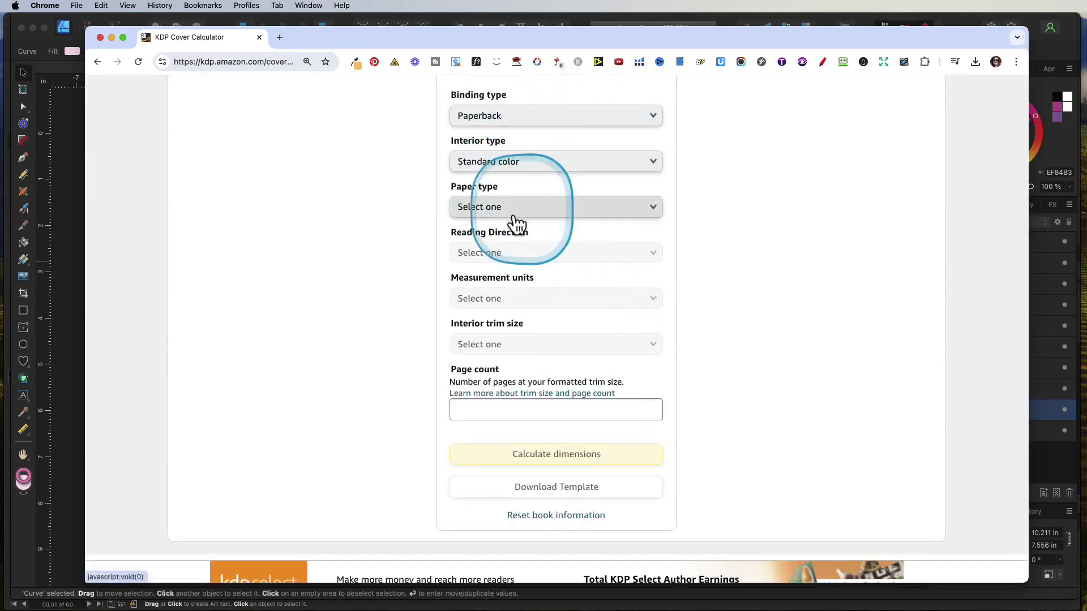
pyautogui.click(509, 218)
pyautogui.click(502, 211)
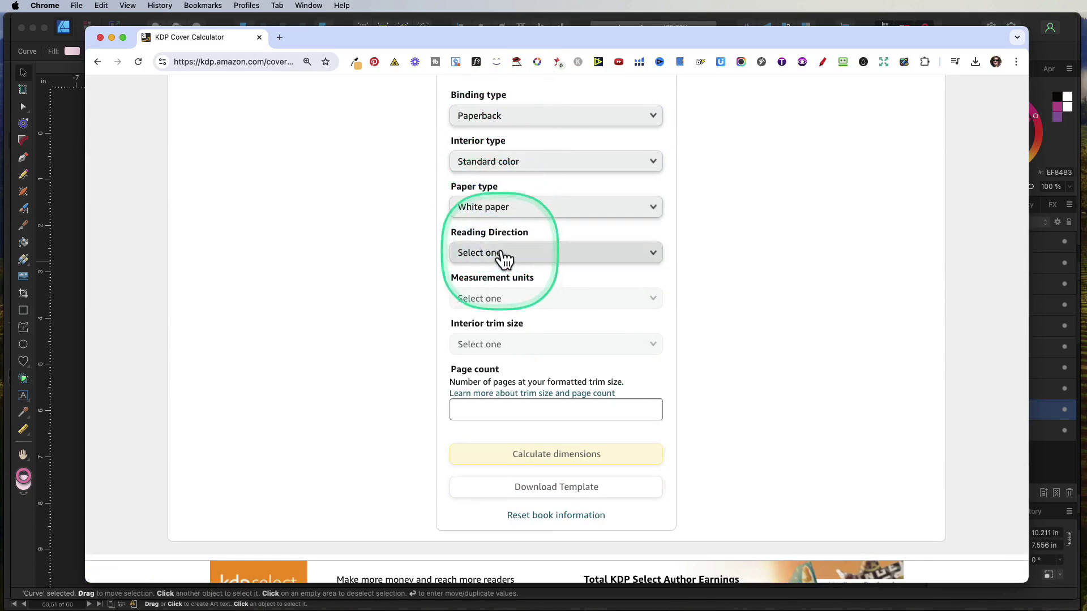
# Choose Left to Right reading direction, Inches as measurement units and an 8.5 x 8.5 in interior trim size.
pyautogui.click(501, 254)
pyautogui.click(545, 257)
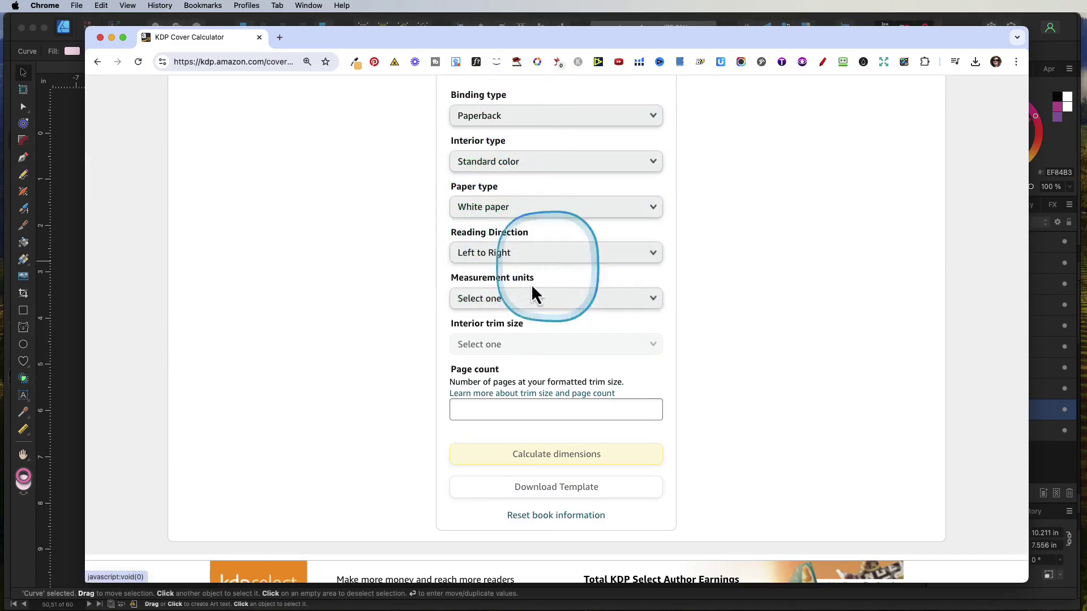
pyautogui.click(516, 300)
pyautogui.click(509, 304)
pyautogui.click(502, 345)
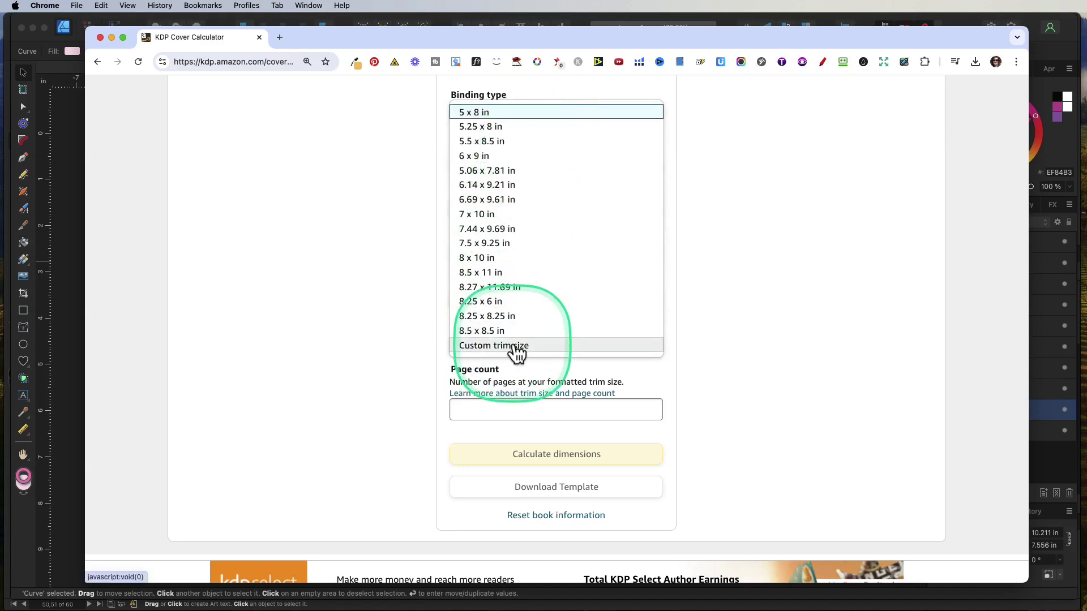
pyautogui.click(510, 333)
# Enter a page count of 72 and calculate the cover dimensions.
pyautogui.click(498, 409)
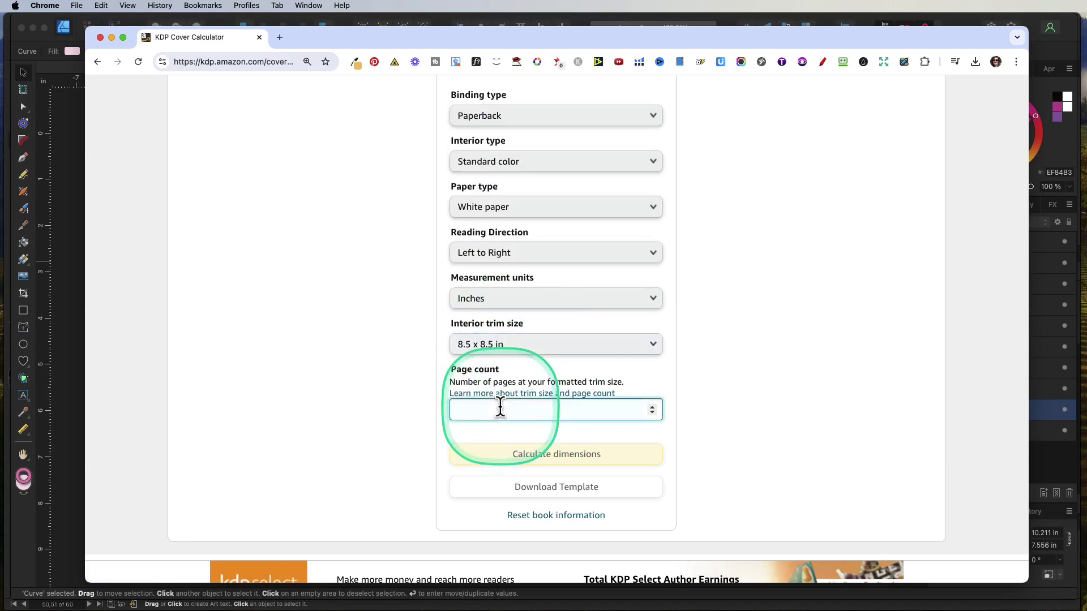
pyautogui.write('72')
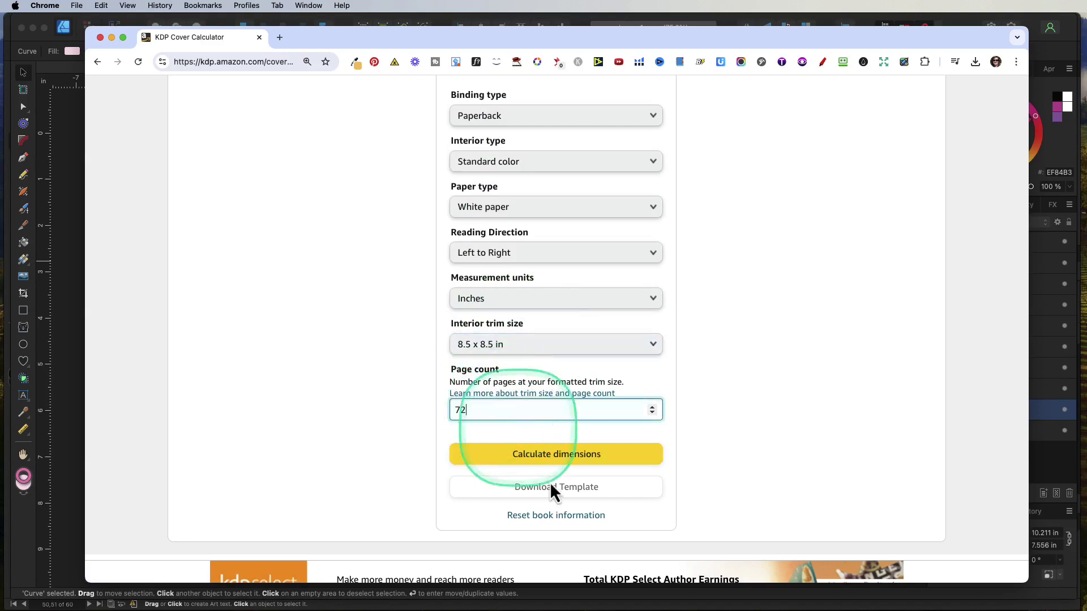
pyautogui.click(557, 458)
pyautogui.scroll(5, 742, 263)
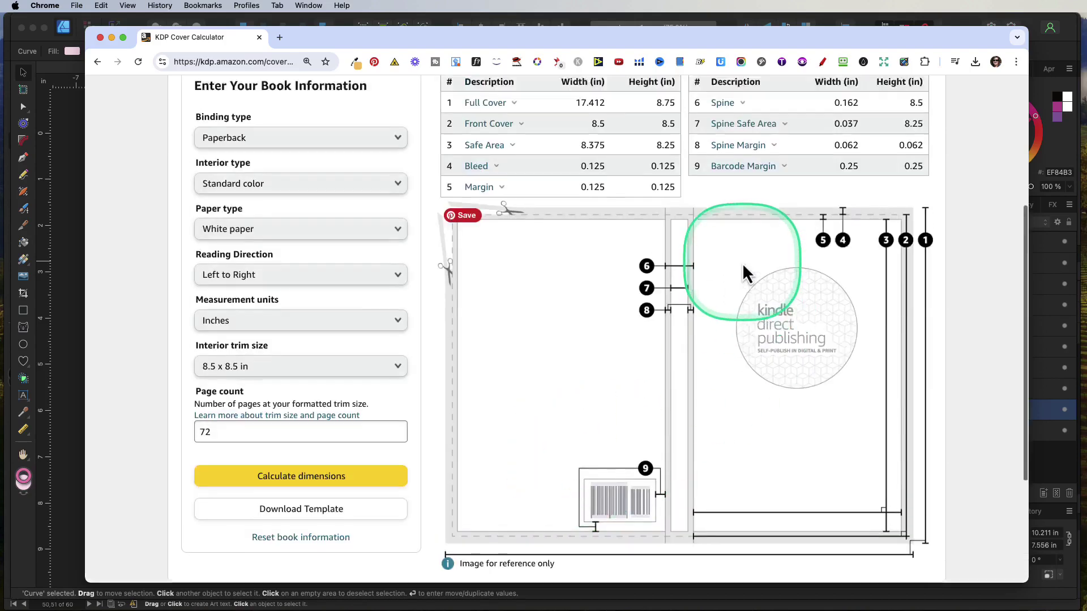
pyautogui.scroll(-4, 742, 263)
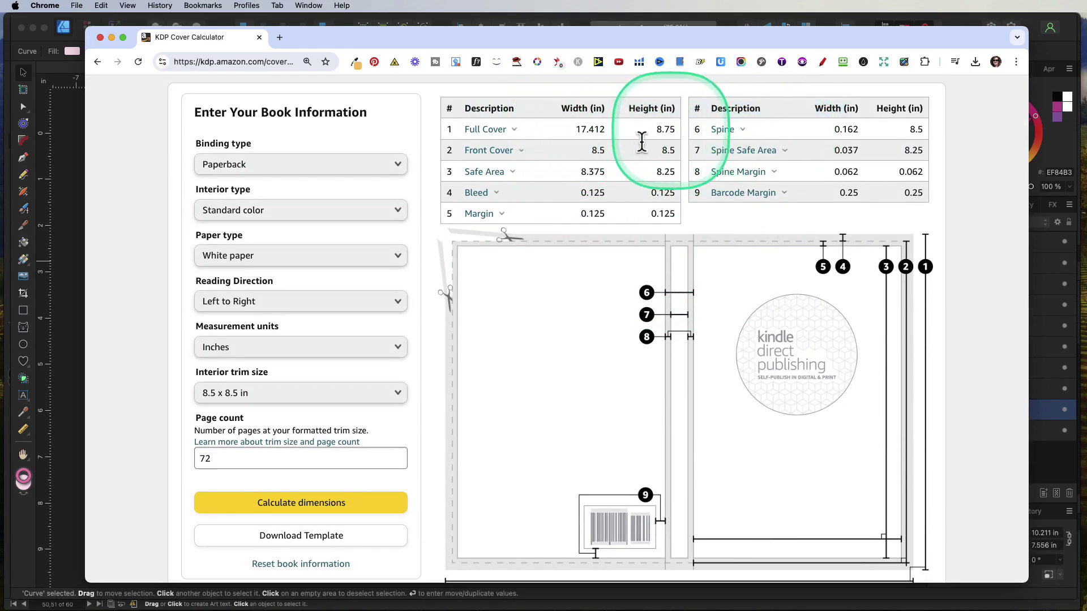
# Download the cover template and return to the CCLineBook1 document in Affinity Publisher.
pyautogui.click(320, 534)
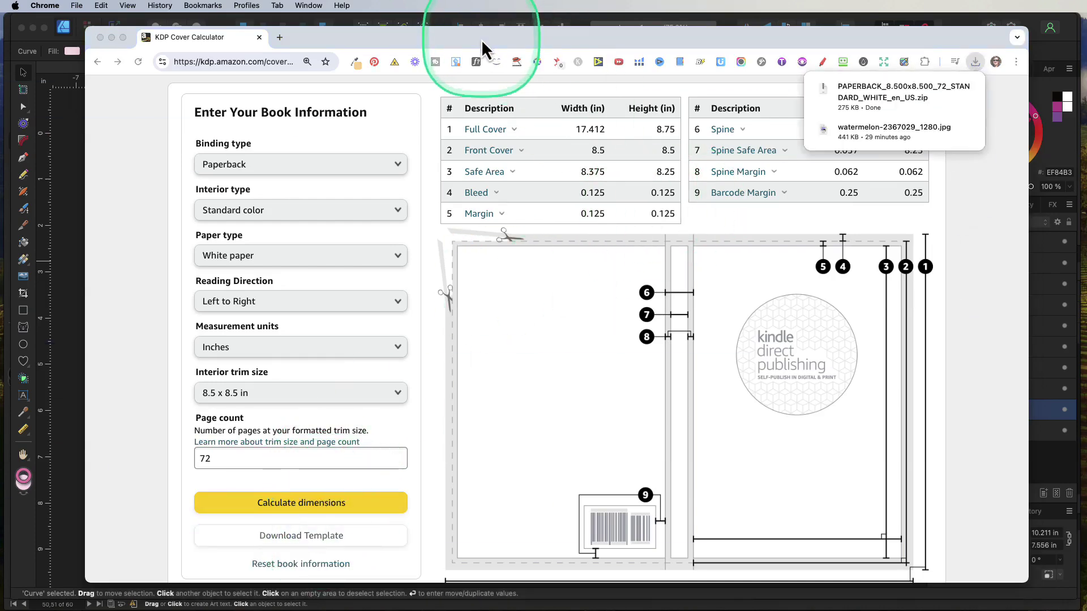
pyautogui.press('super+m')
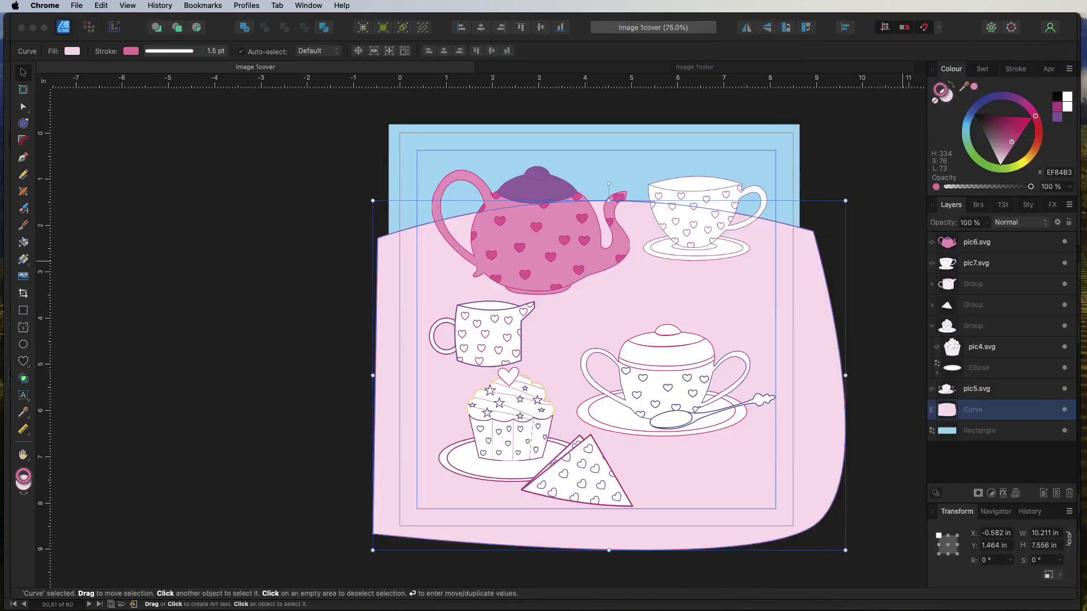
pyautogui.click(33, 27)
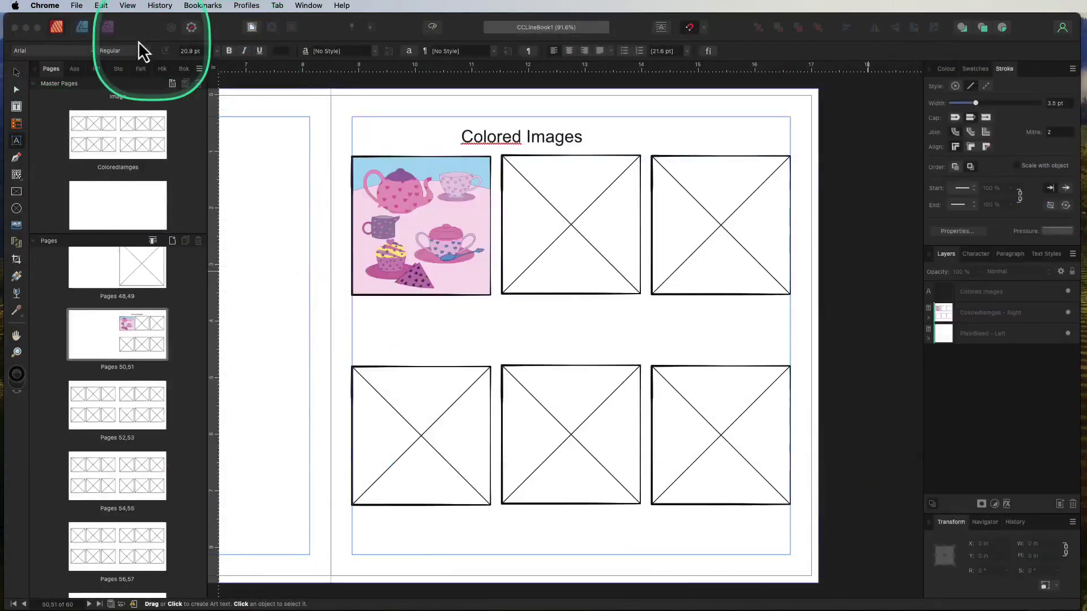
# Examine the book's final page spreads, from the last single-image spread through the ColoredIamges spreads to page 60.
pyautogui.scroll(-3, 148, 461)
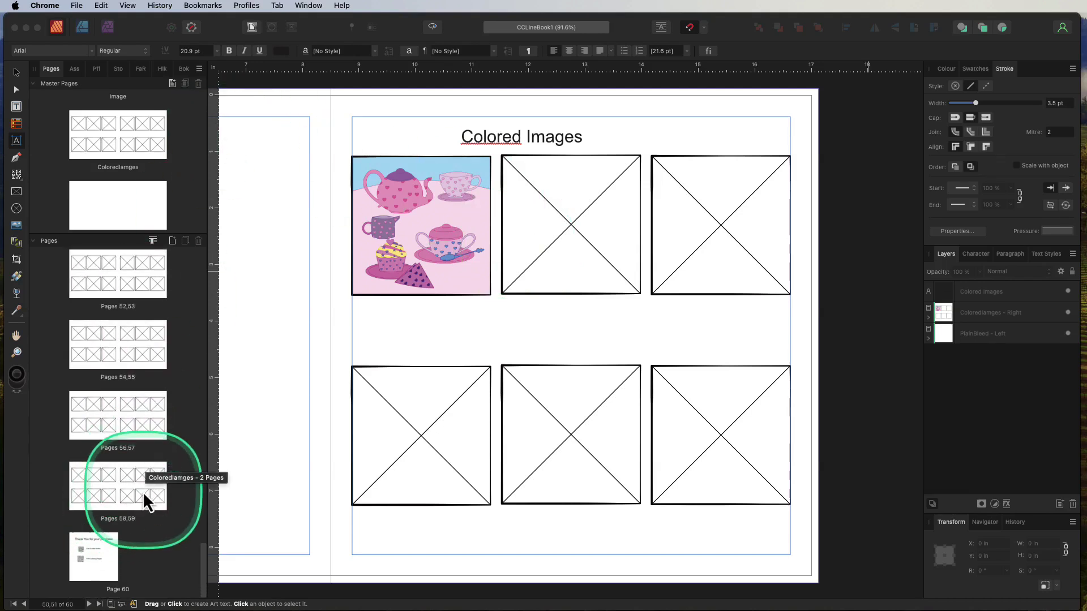
pyautogui.click(144, 491)
pyautogui.click(143, 491)
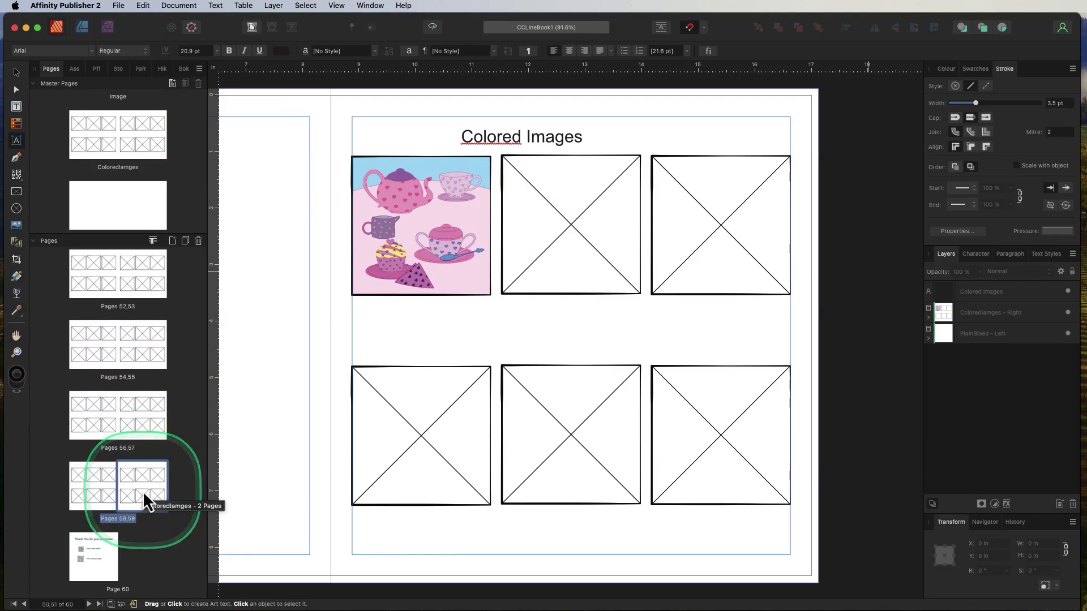
pyautogui.moveTo(139, 492); pyautogui.dragTo(158, 436)
pyautogui.scroll(2, 115, 483)
pyautogui.scroll(3, 116, 483)
pyautogui.scroll(-3, 159, 436)
pyautogui.scroll(-2, 159, 436)
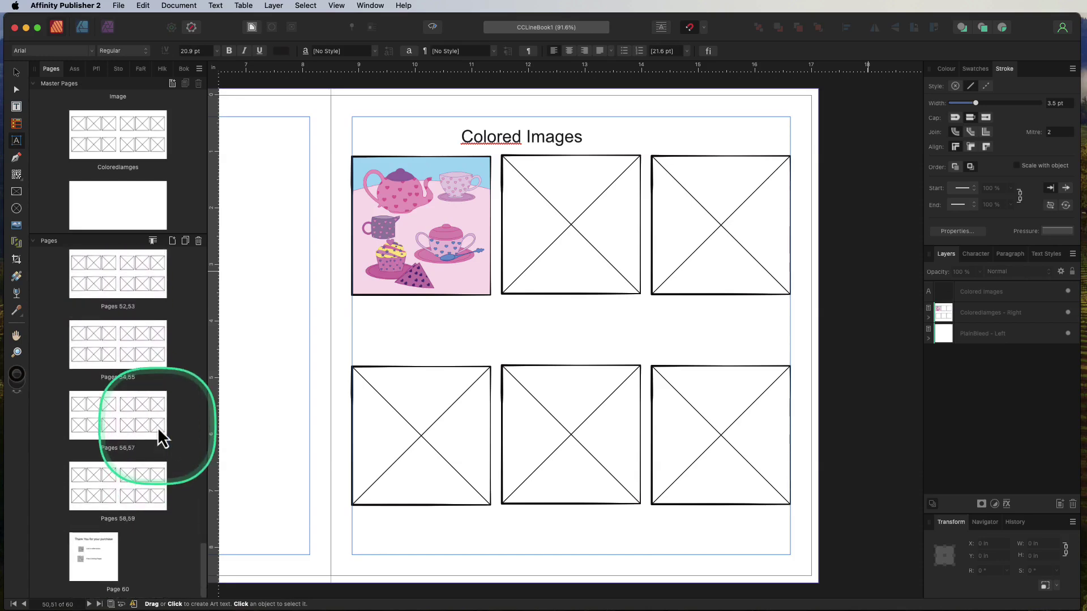
# Add 12 pages after page 49 of the book, based on the Image master page.
pyautogui.scroll(5, 157, 427)
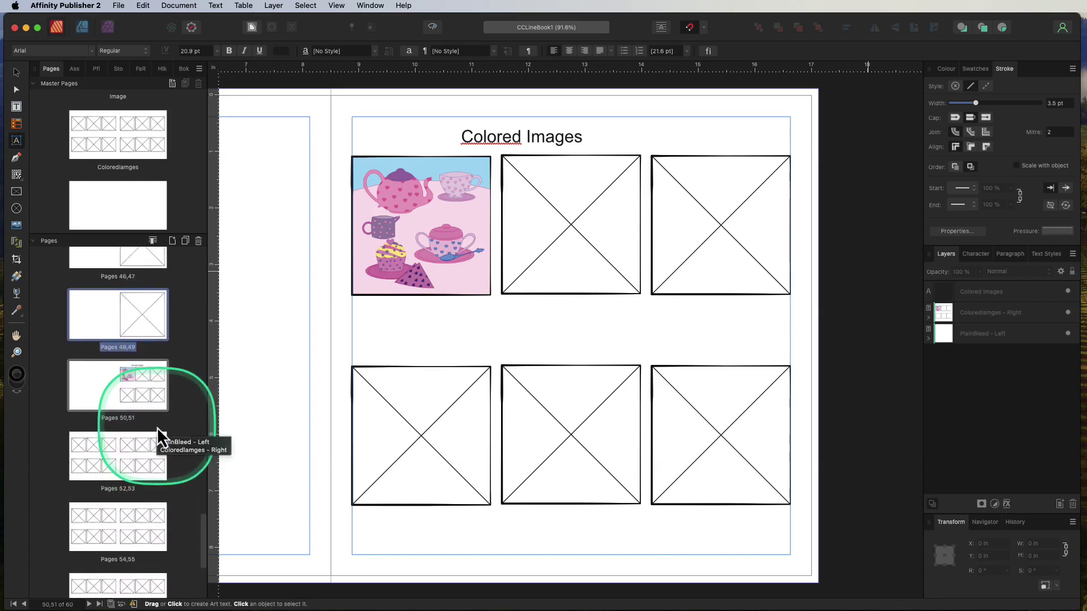
pyautogui.moveTo(157, 427); pyautogui.dragTo(173, 241)
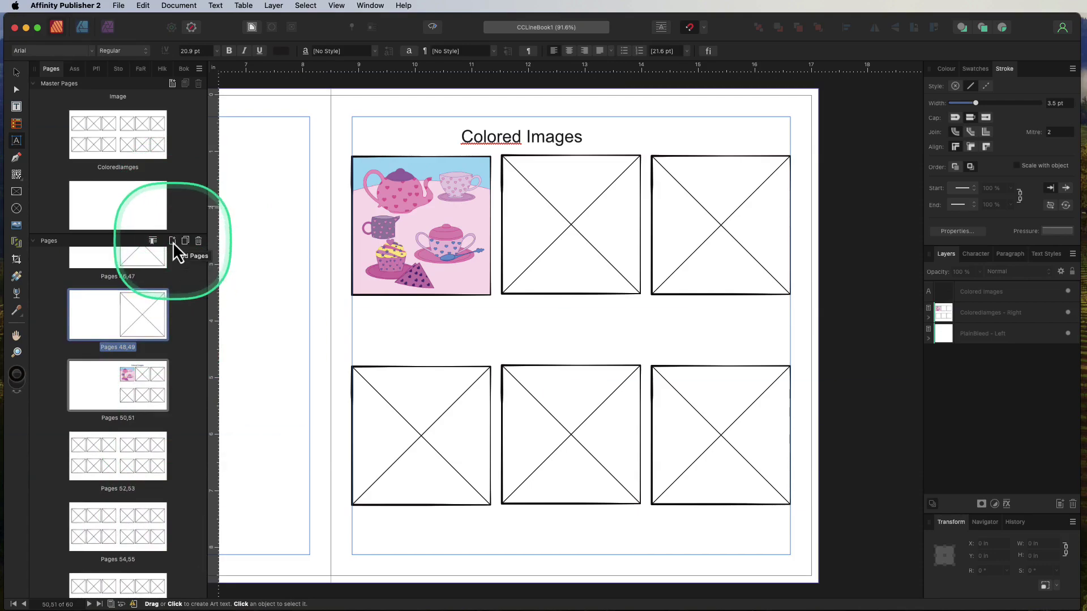
pyautogui.click(172, 241)
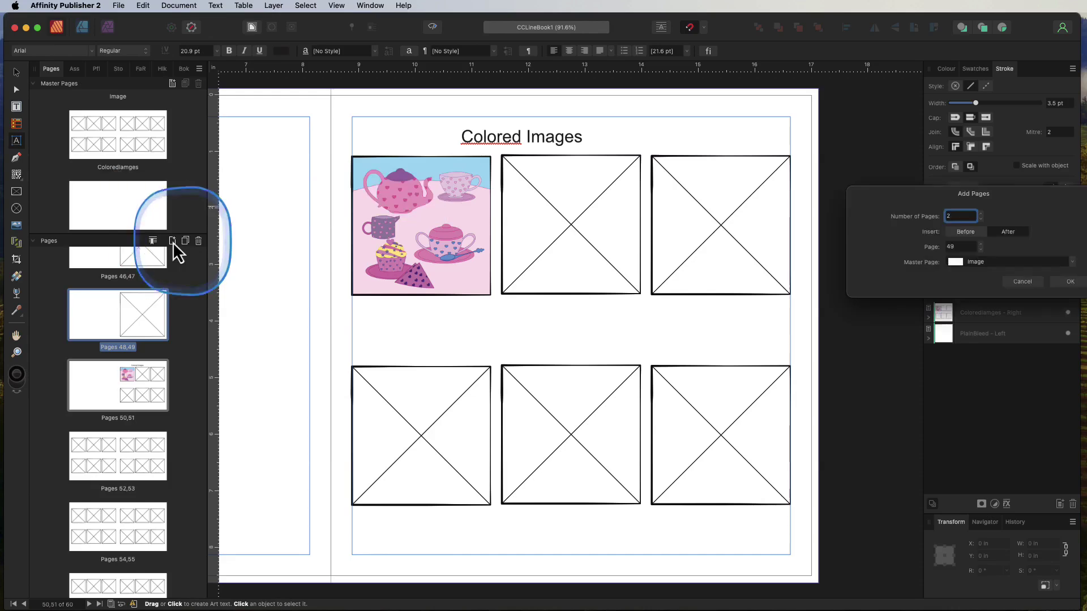
pyautogui.moveTo(997, 209); pyautogui.dragTo(737, 209)
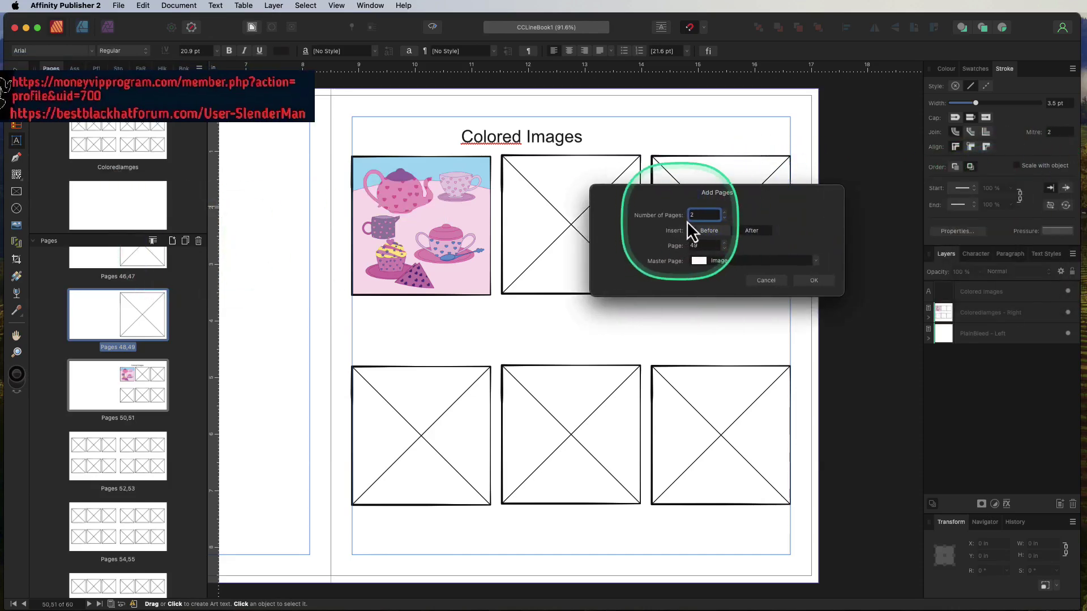
pyautogui.write('12')
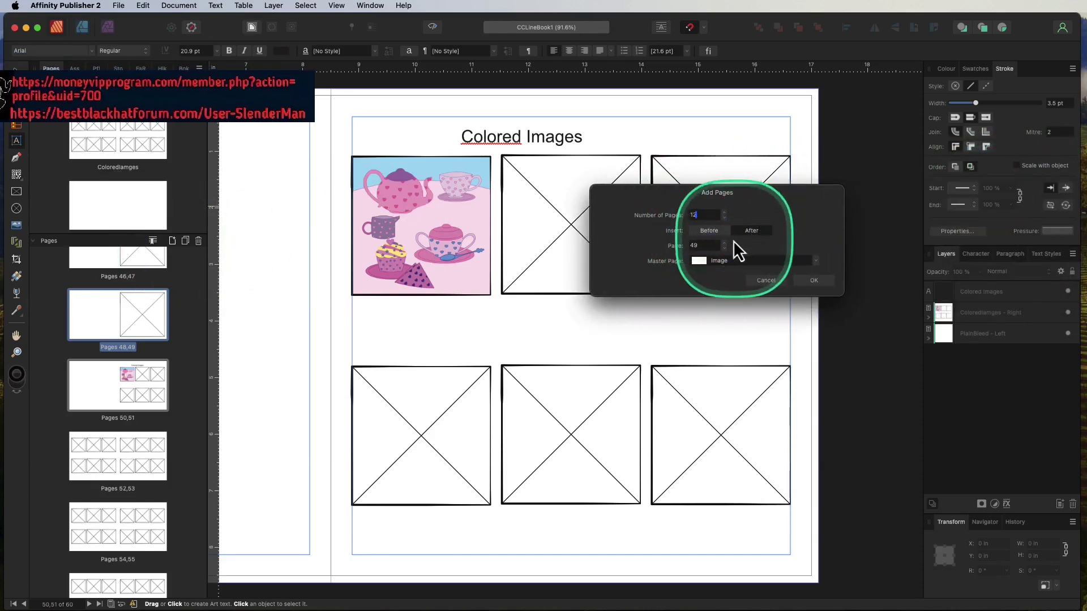
pyautogui.click(751, 231)
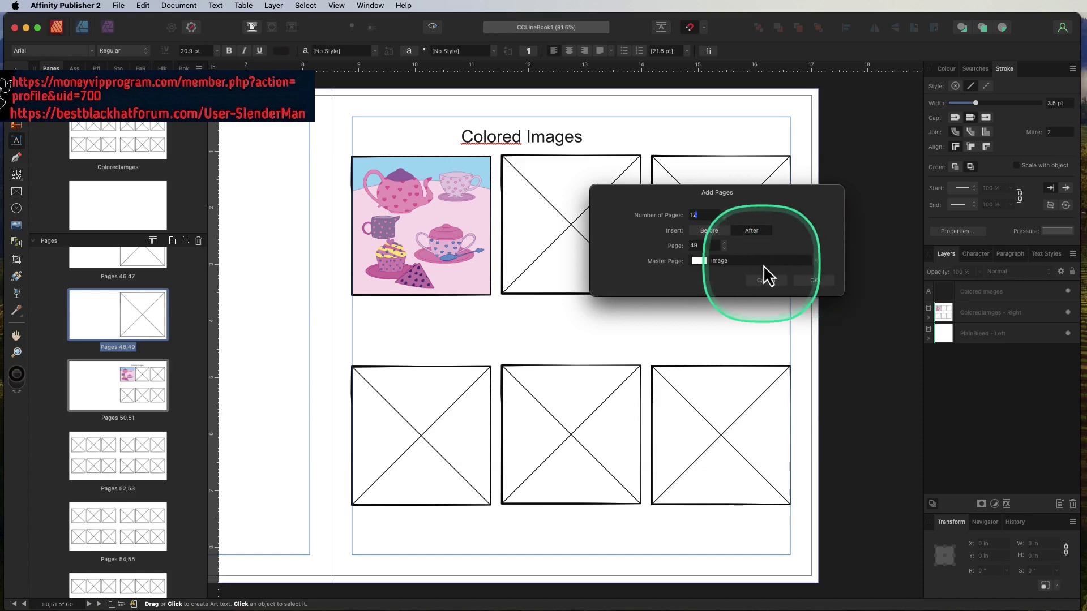
pyautogui.click(813, 280)
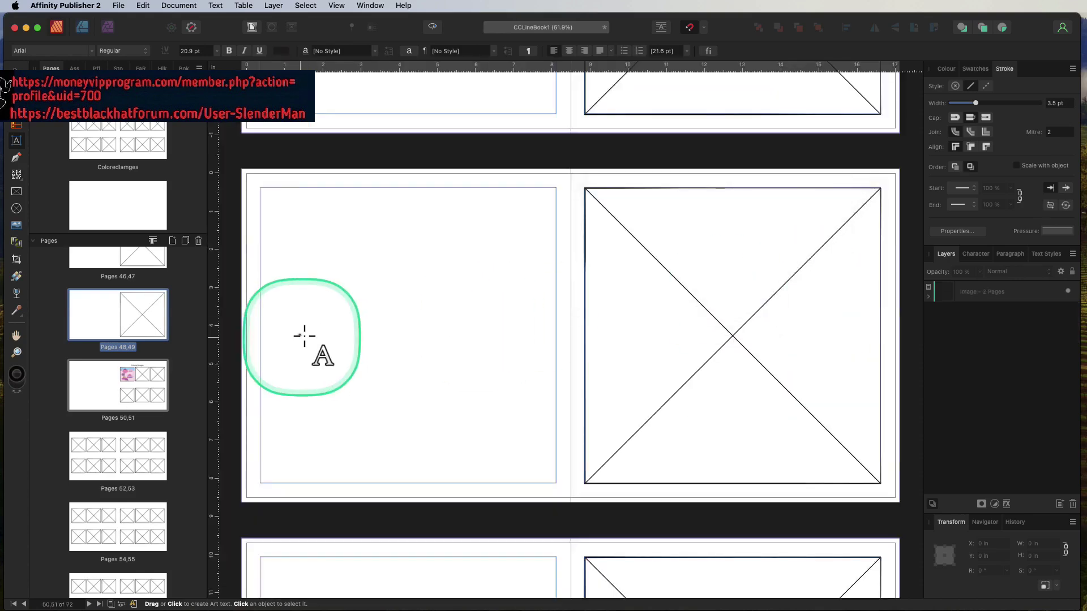
# Check the page spreads through to the final thank-you page and save the interior document.
pyautogui.scroll(-3, 159, 400)
pyautogui.scroll(-10, 159, 400)
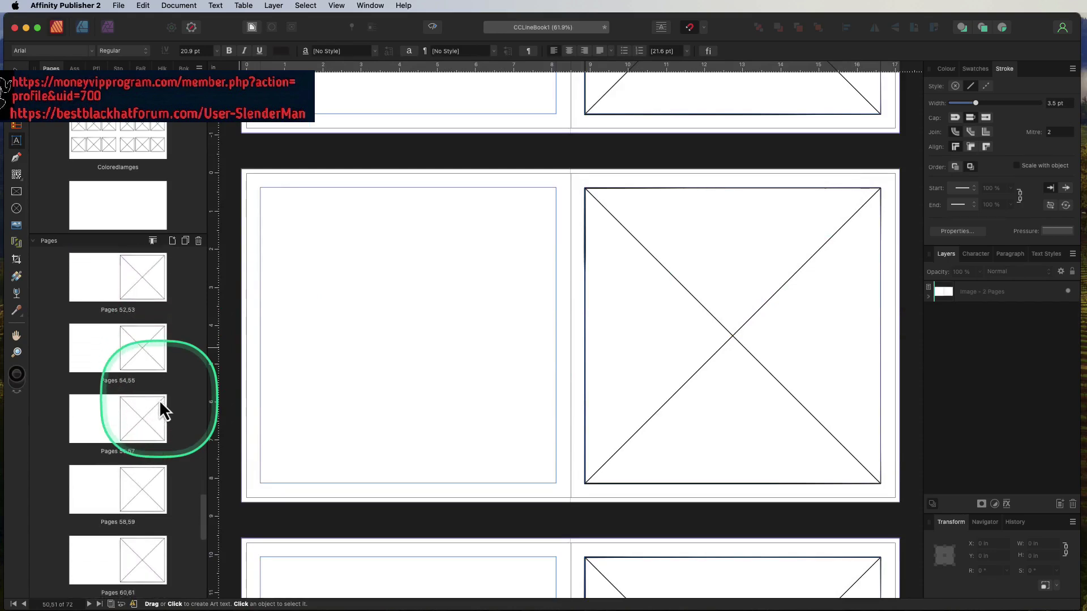
pyautogui.scroll(-1, 159, 400)
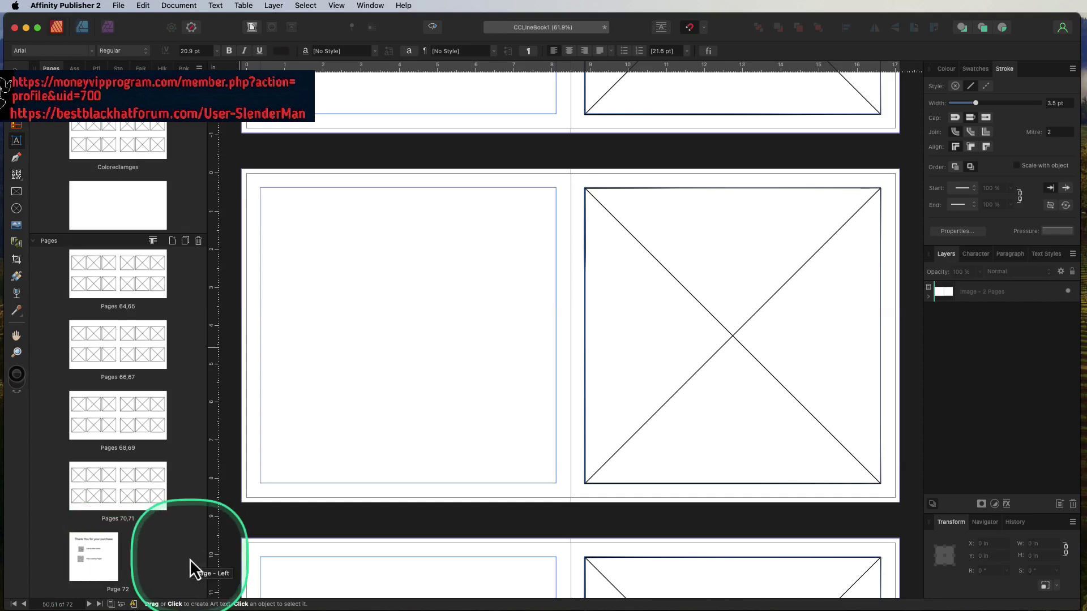
pyautogui.press('super+s')
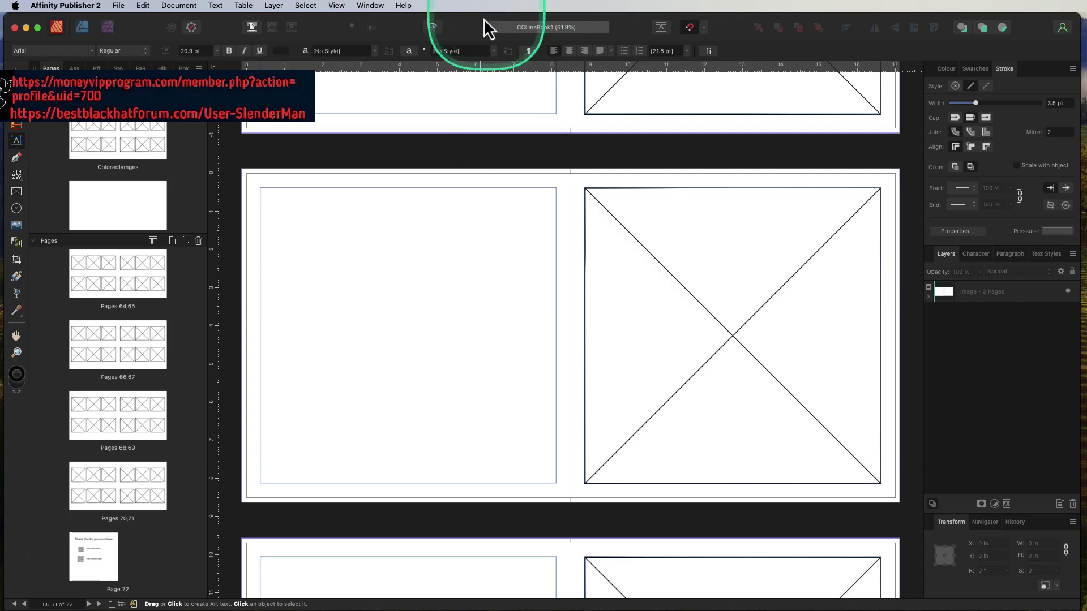
# Start a new document with a page width of 17.412 in, a height of 8.75 in and no default master.
pyautogui.click(117, 6)
pyautogui.click(139, 26)
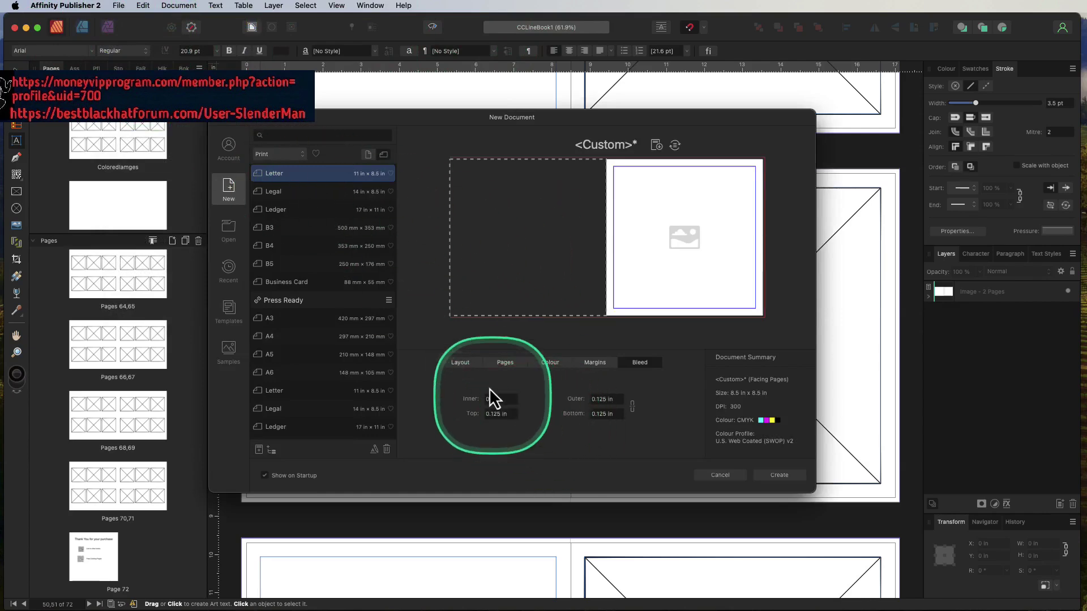
pyautogui.click(458, 363)
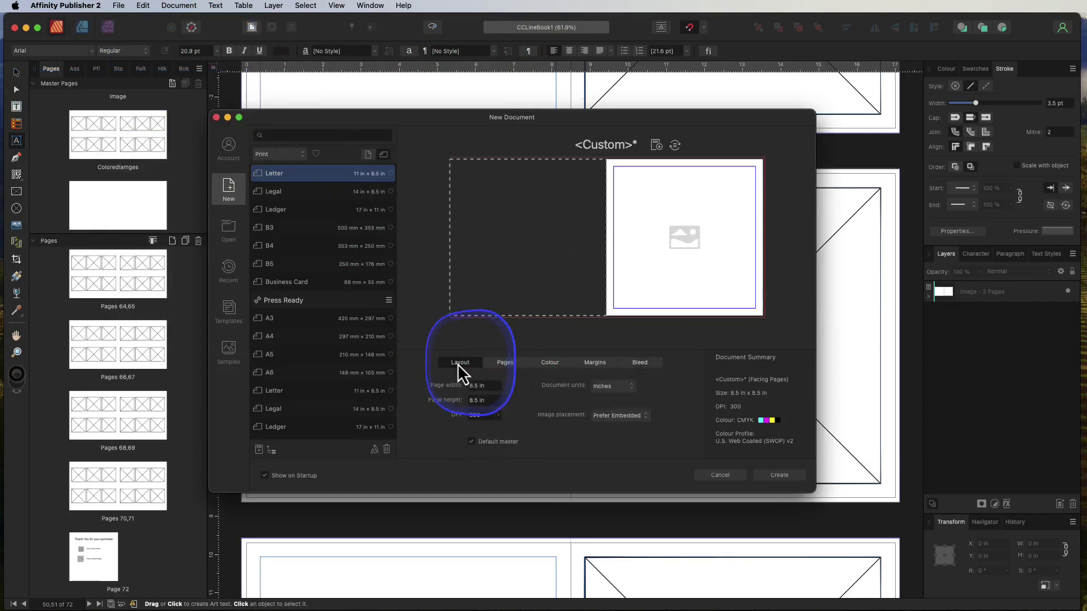
pyautogui.click(488, 387)
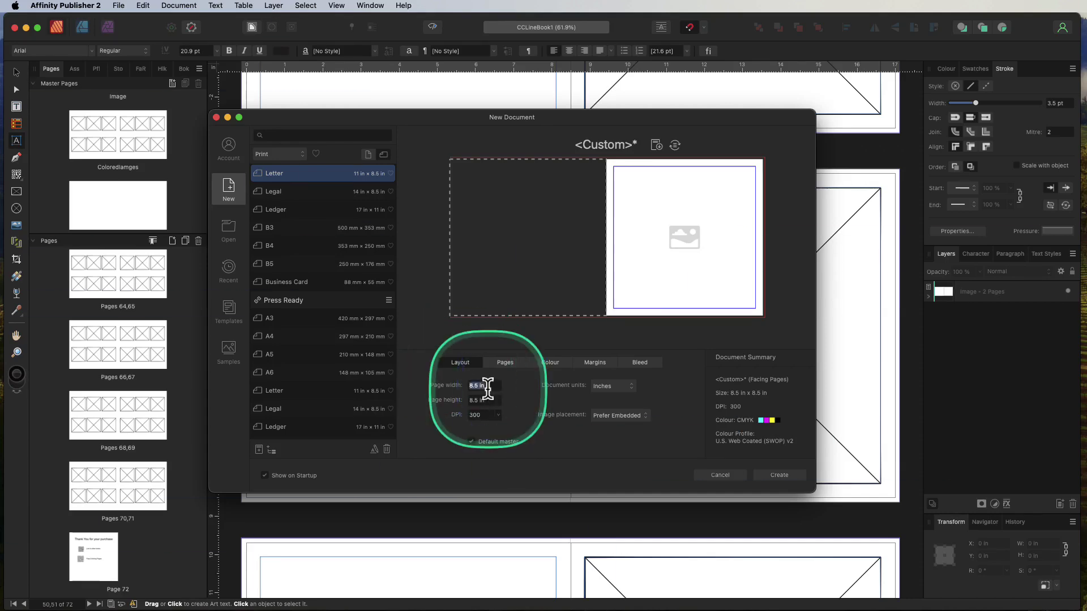
pyautogui.write('17.412')
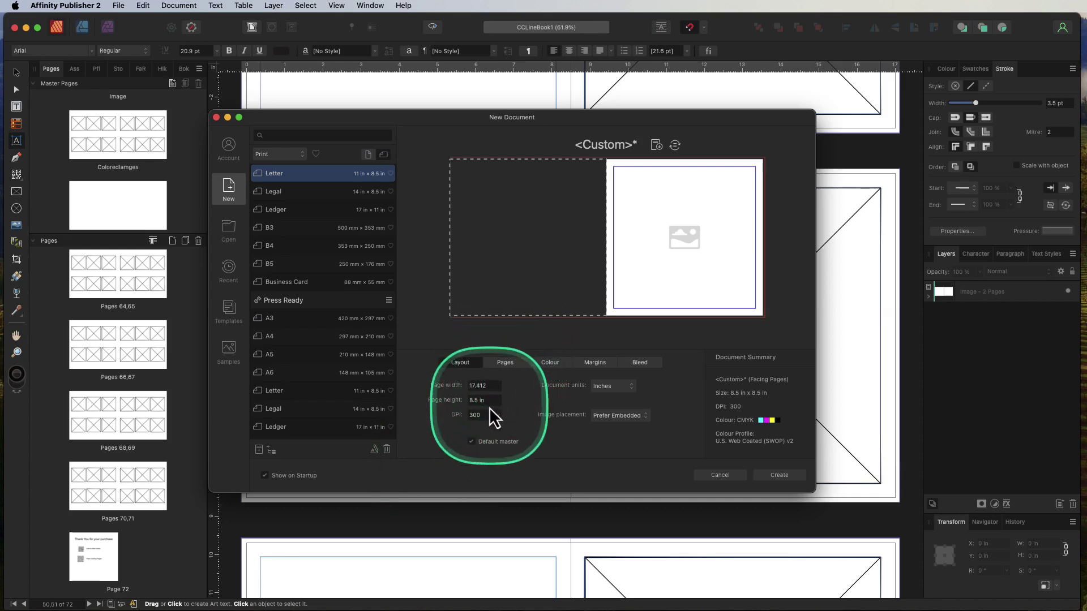
pyautogui.click(489, 403)
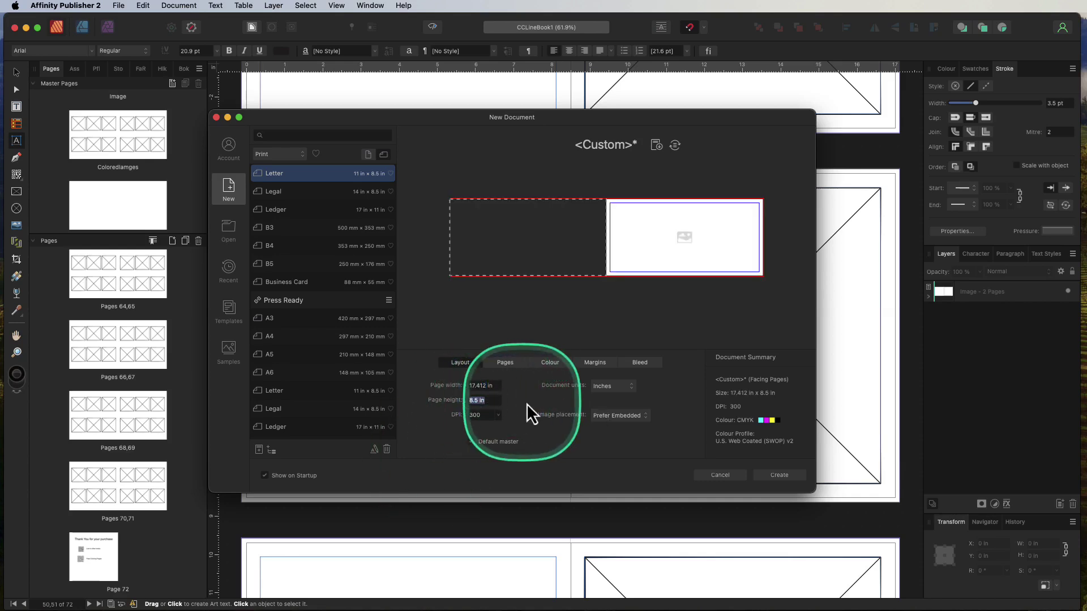
pyautogui.write('8')
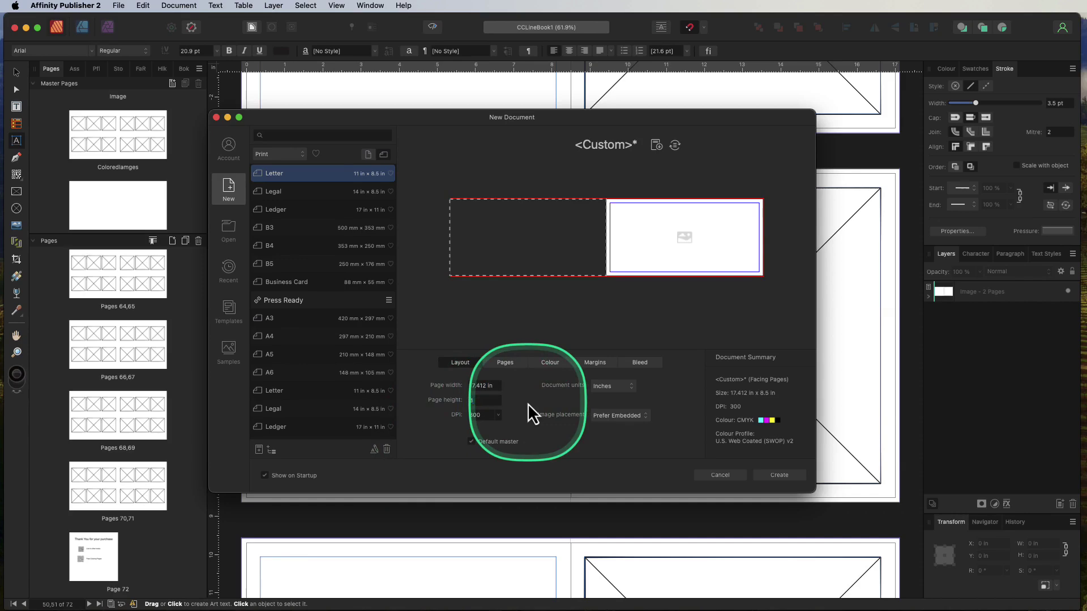
pyautogui.write('.75')
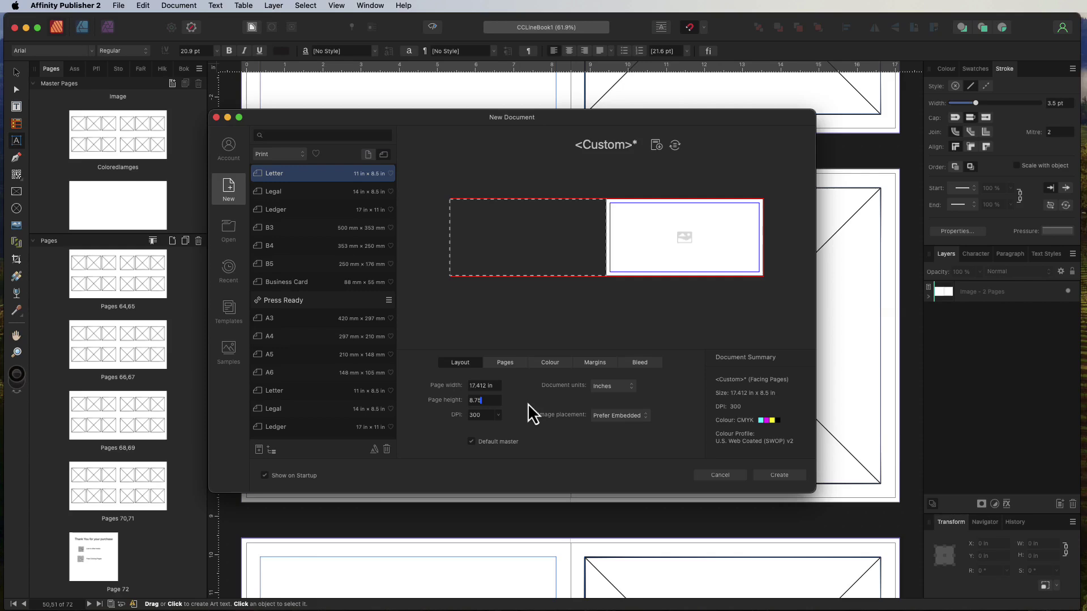
pyautogui.click(474, 446)
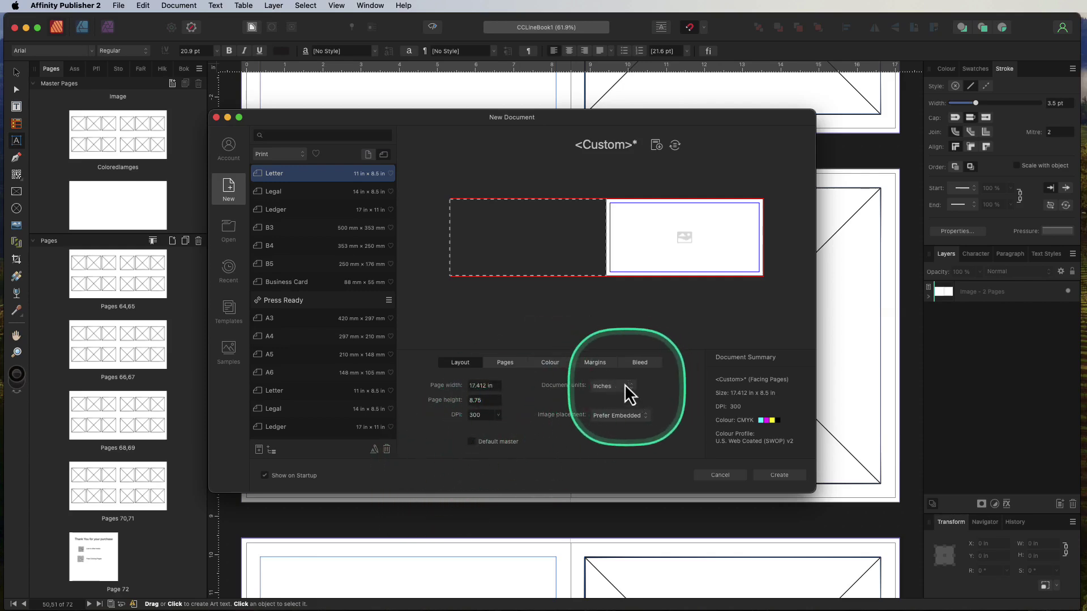
# Turn off facing pages and set the new document's number of pages to 1.
pyautogui.click(504, 366)
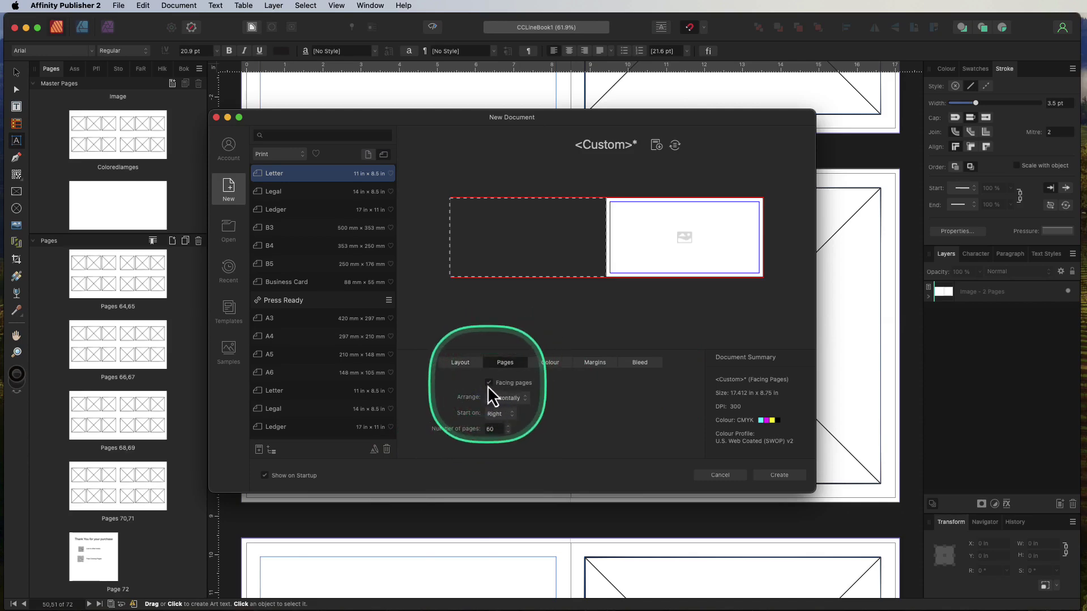
pyautogui.click(488, 383)
pyautogui.doubleClick(483, 429)
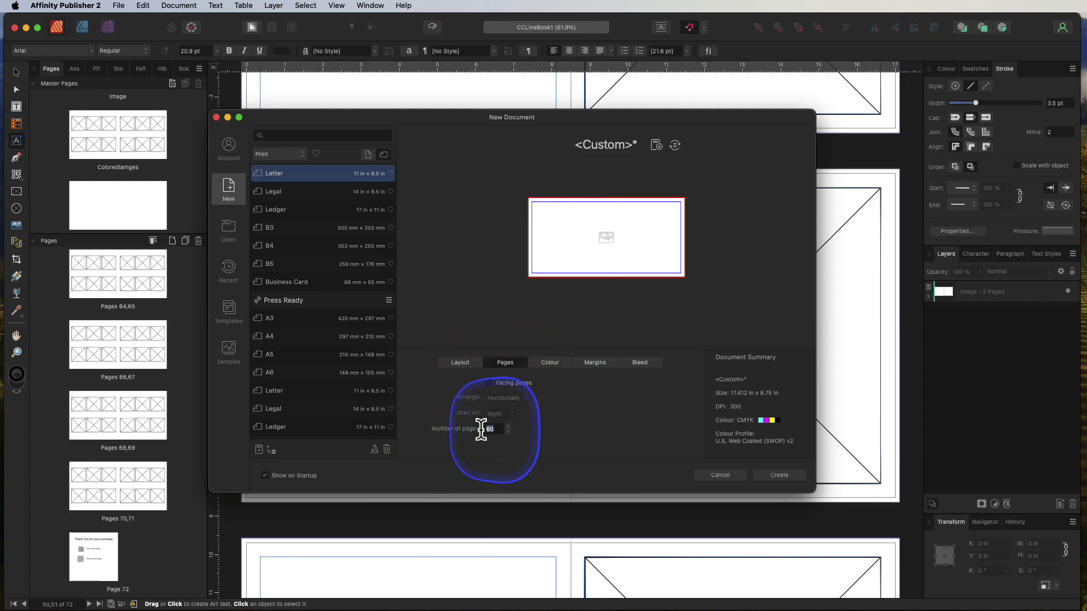
pyautogui.write('1')
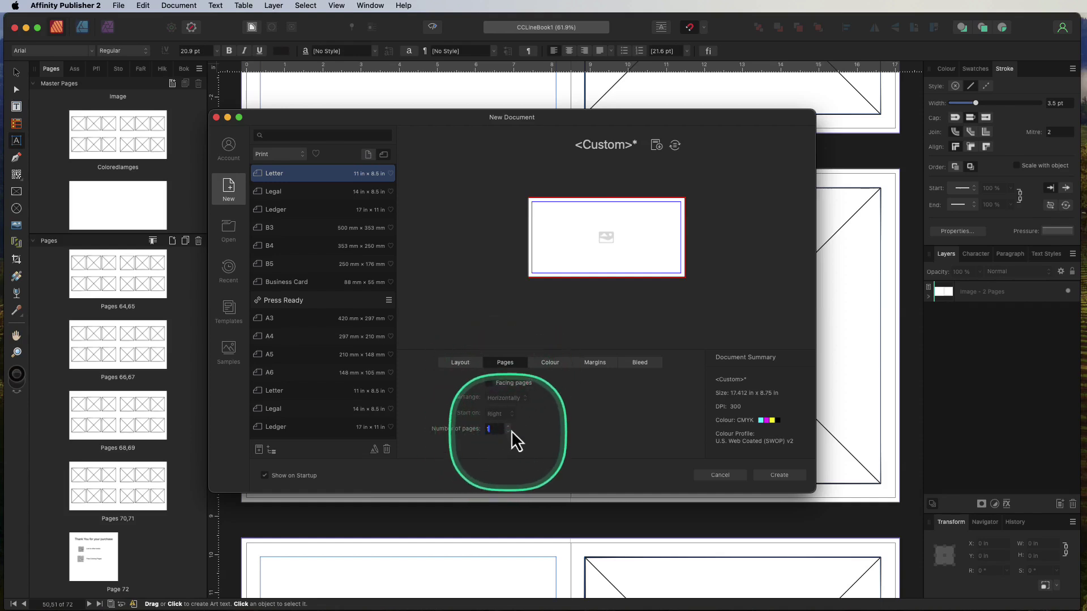
# Set all four linked margins of the new document to 0.125 in after checking its colour settings.
pyautogui.click(543, 363)
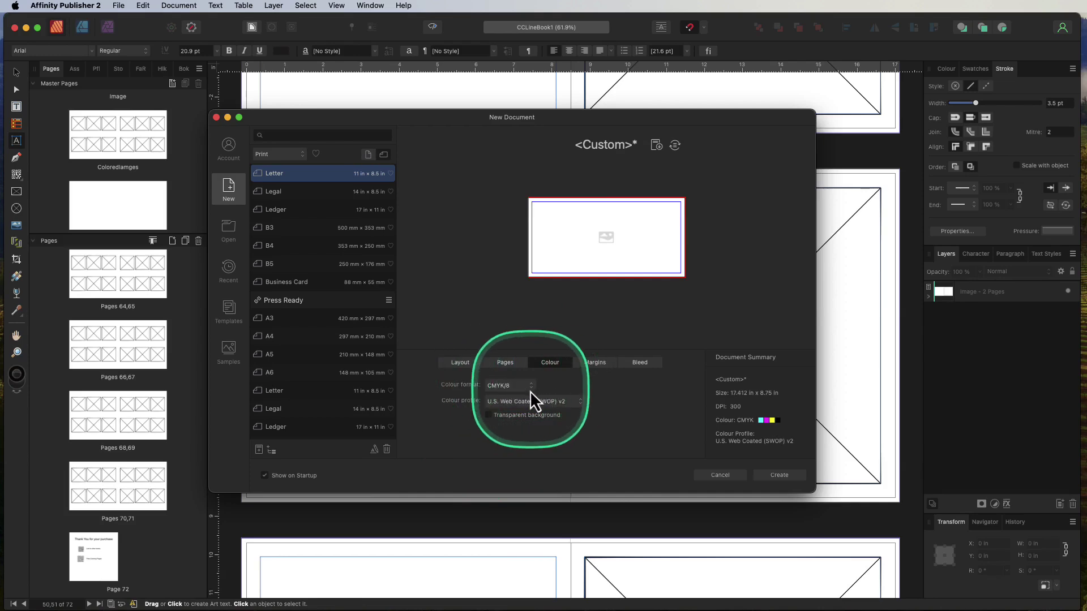
pyautogui.click(603, 364)
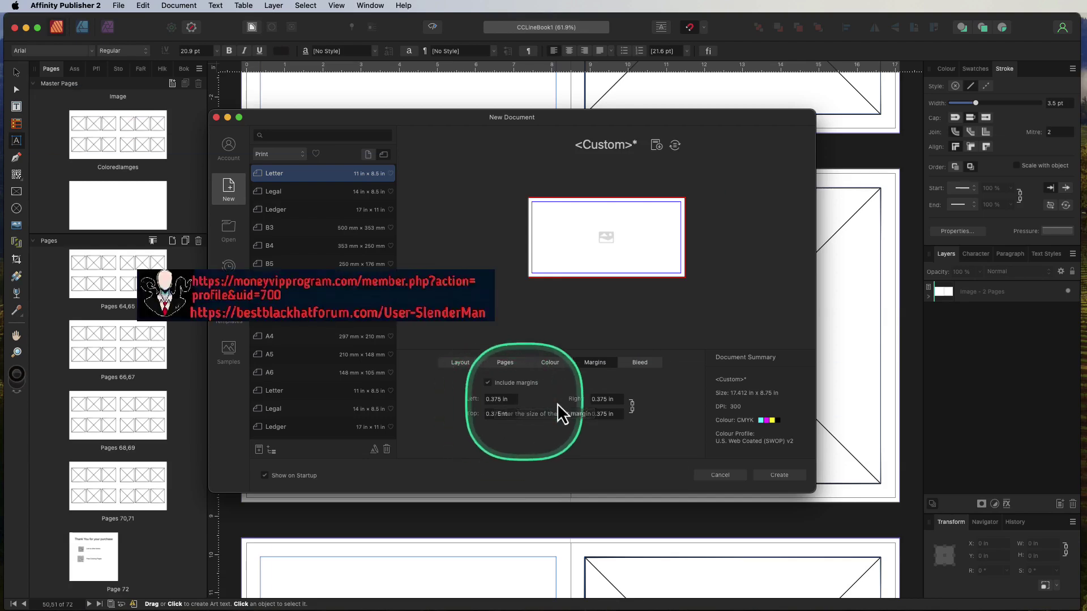
pyautogui.click(497, 399)
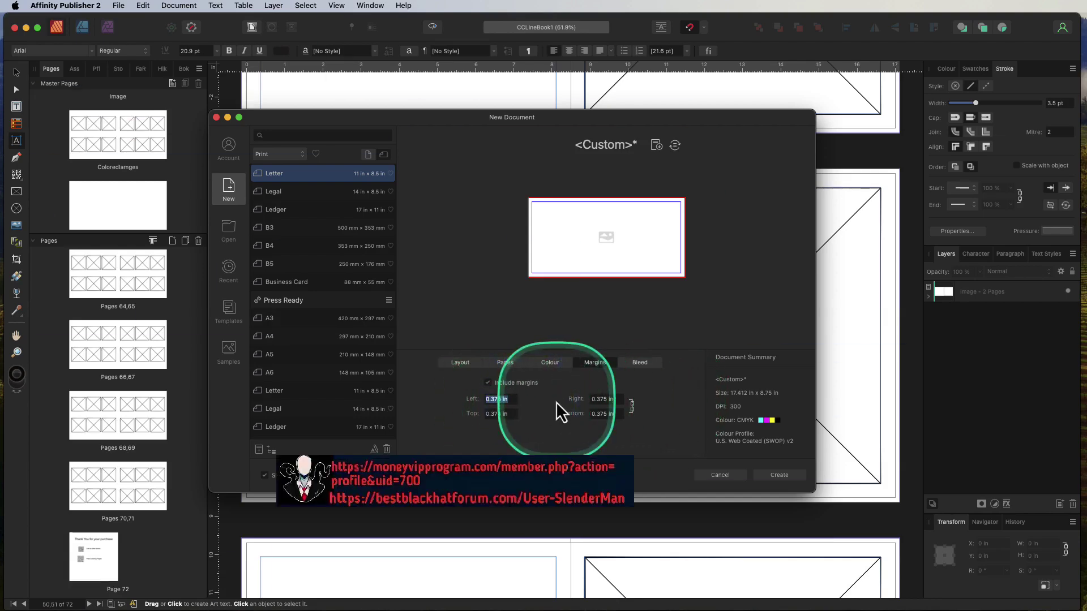
pyautogui.write('0.125')
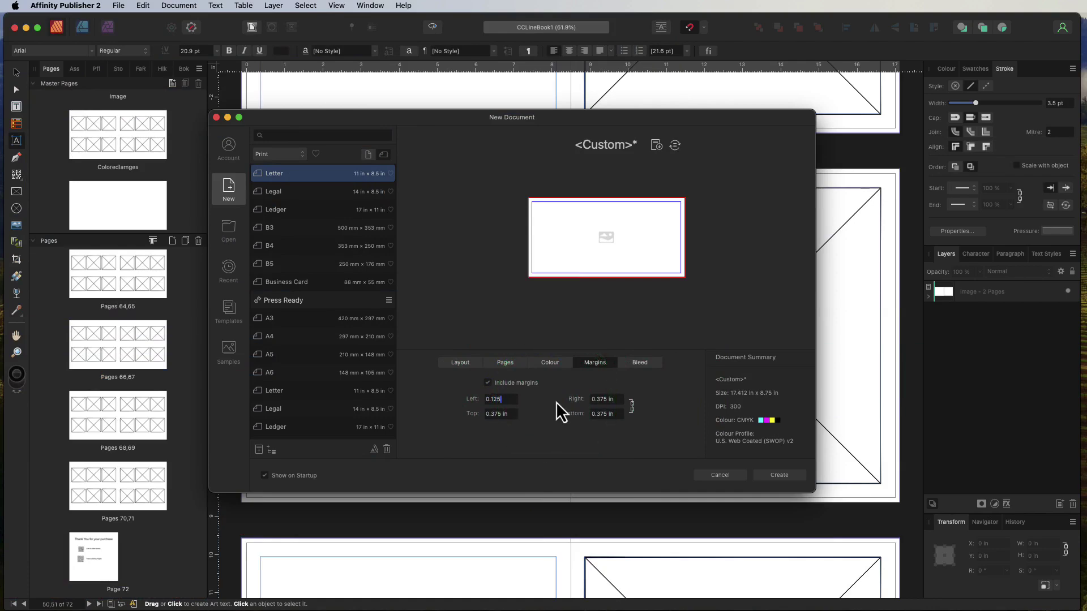
pyautogui.press('Tab')
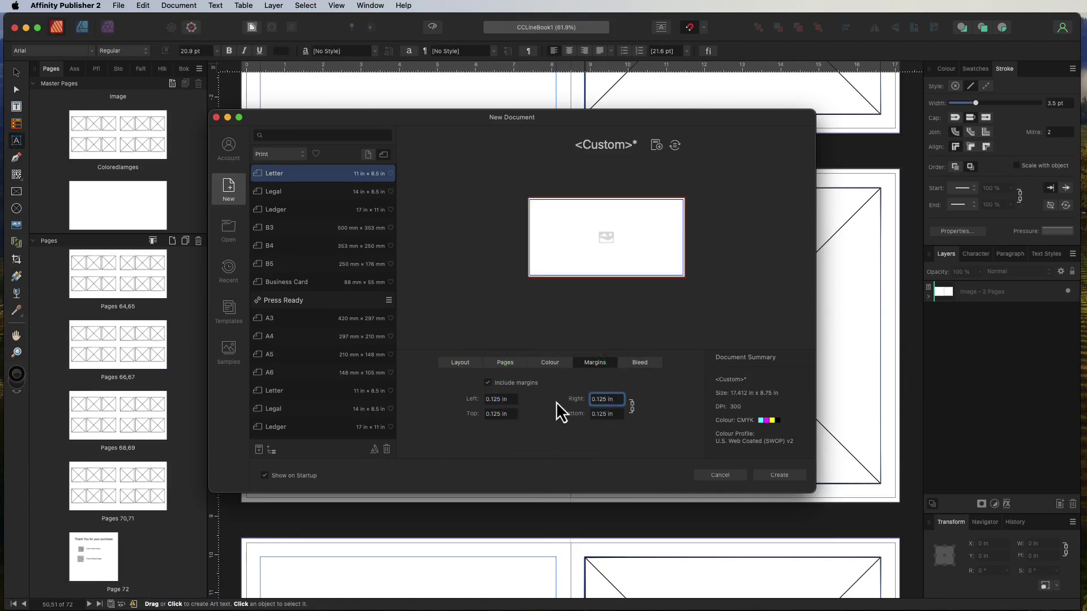
# Link the bleed values, set them all to 0 in and create the cover document.
pyautogui.click(607, 367)
pyautogui.click(639, 363)
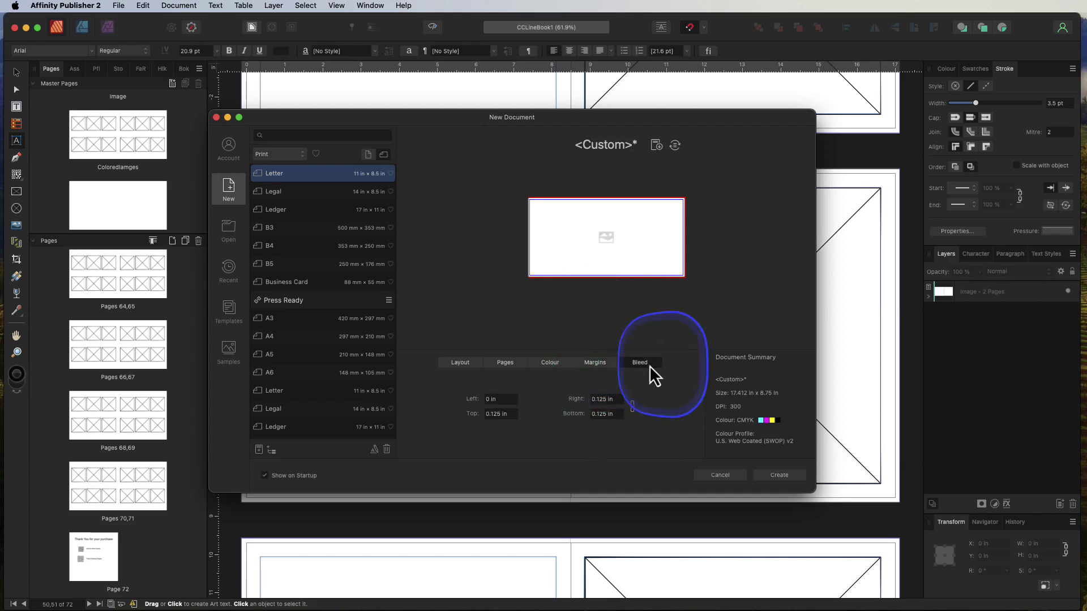
pyautogui.click(577, 401)
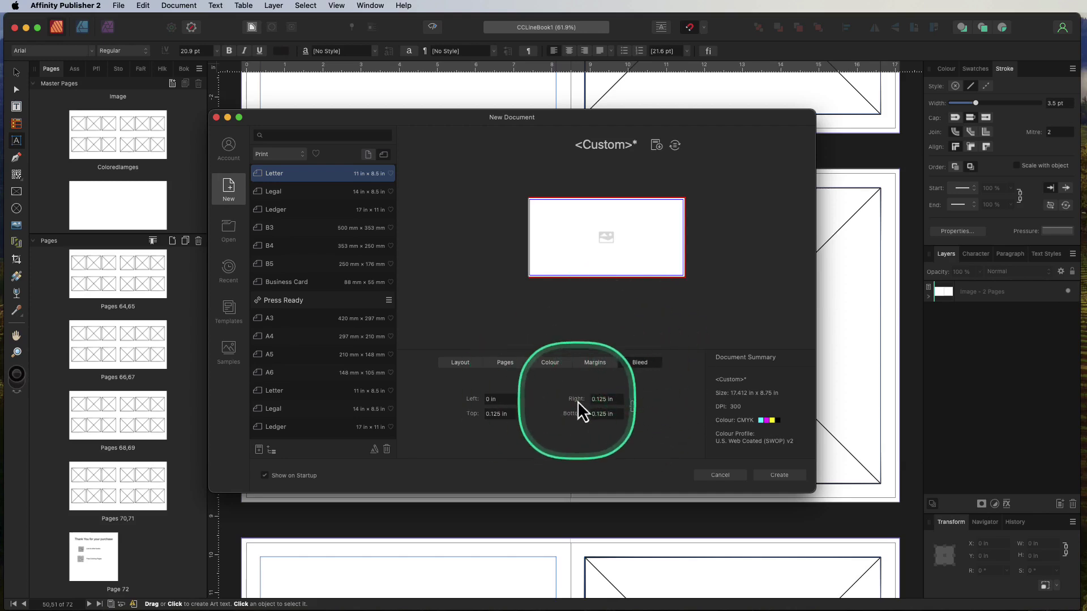
pyautogui.click(633, 409)
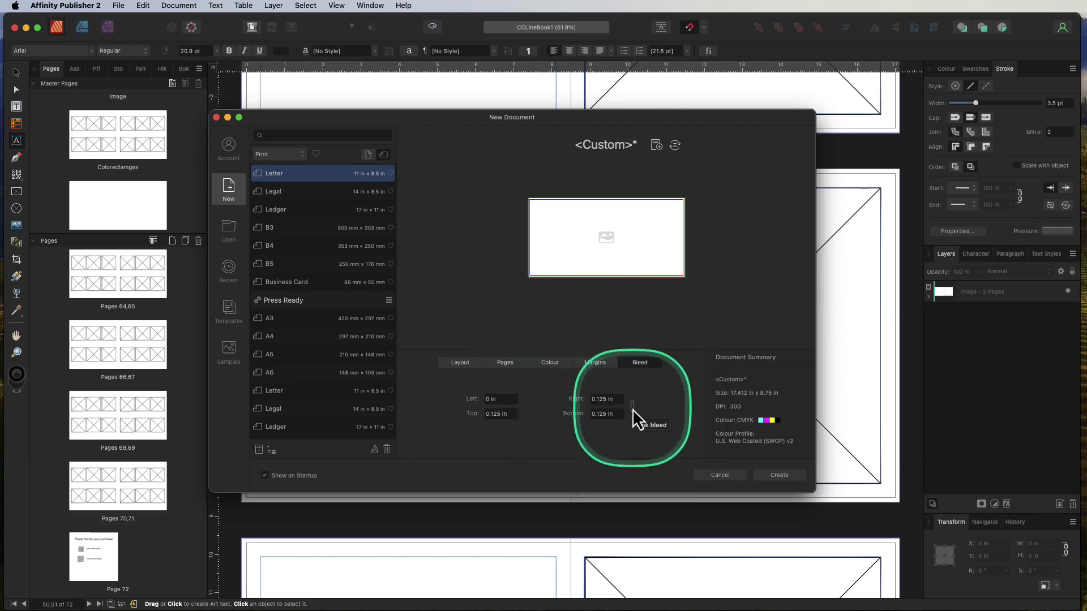
pyautogui.click(602, 400)
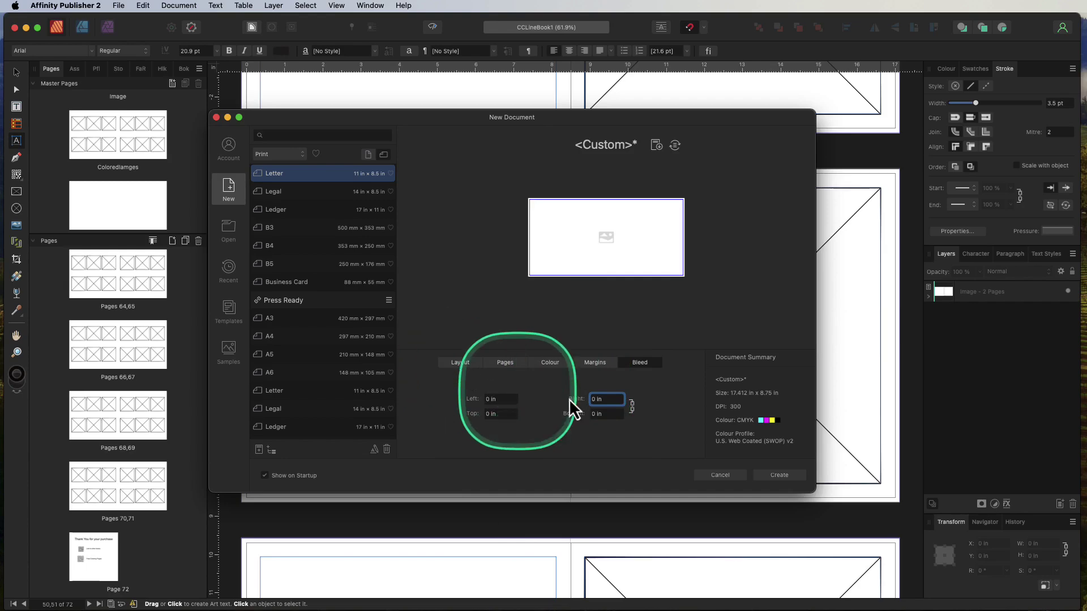
pyautogui.click(777, 477)
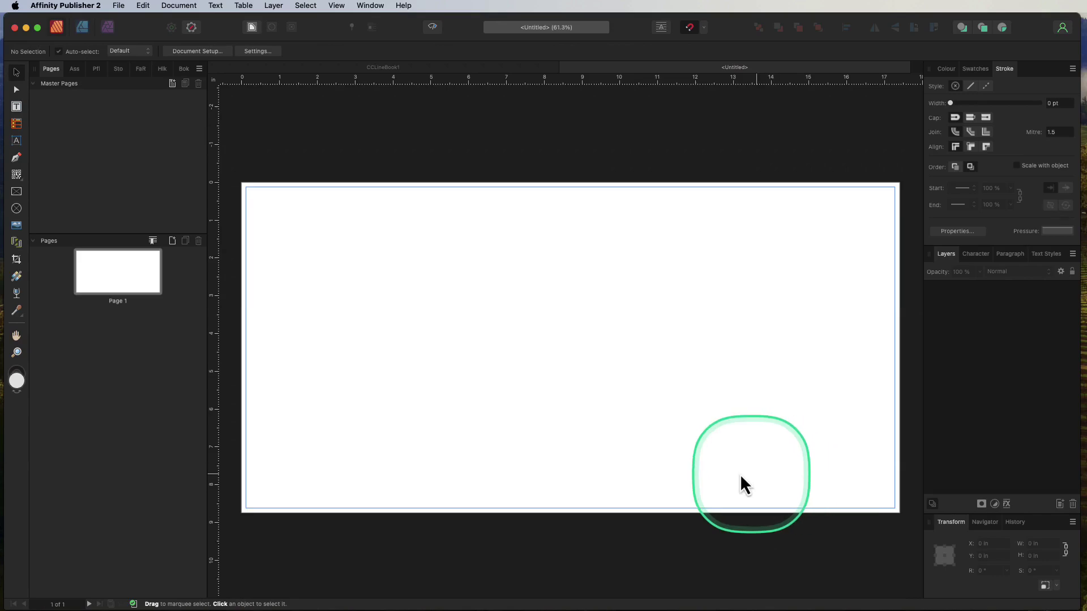
# Draw a rectangular picture frame of 17.412 x 8.75 in covering the page and fill it with the downloaded paperback cover template PNG.
pyautogui.click(17, 192)
pyautogui.moveTo(241, 183); pyautogui.dragTo(900, 513)
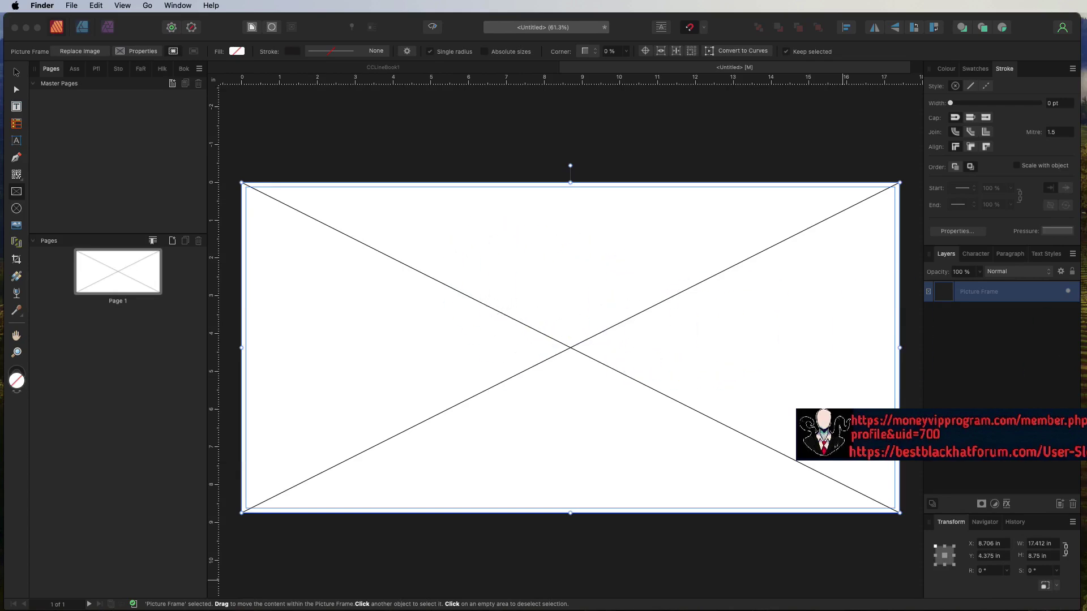
pyautogui.moveTo(427, 216); pyautogui.dragTo(598, 214)
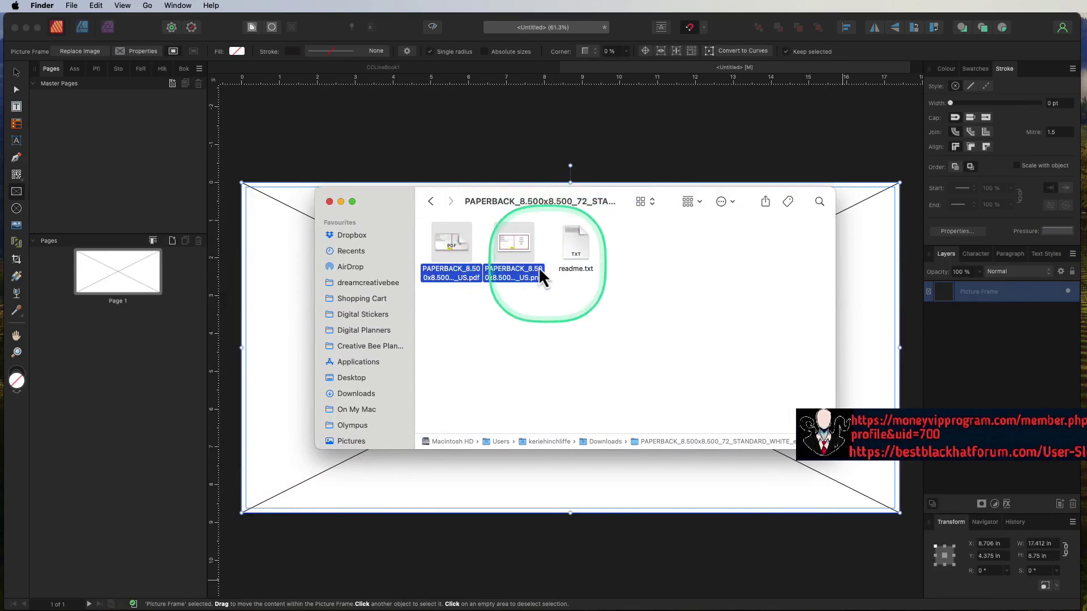
pyautogui.click(536, 304)
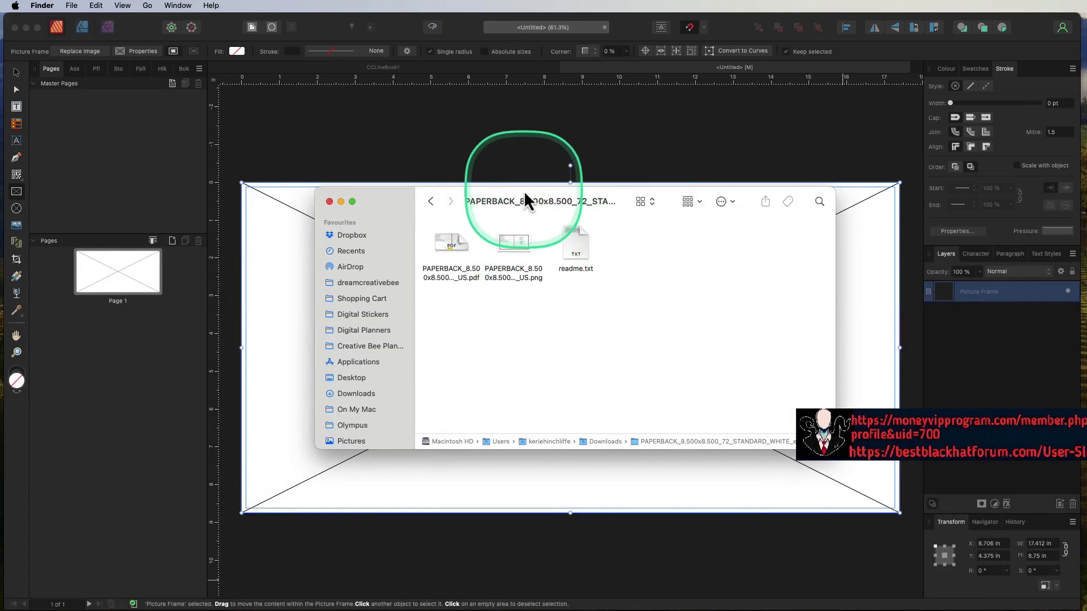
pyautogui.moveTo(524, 196); pyautogui.dragTo(576, 292)
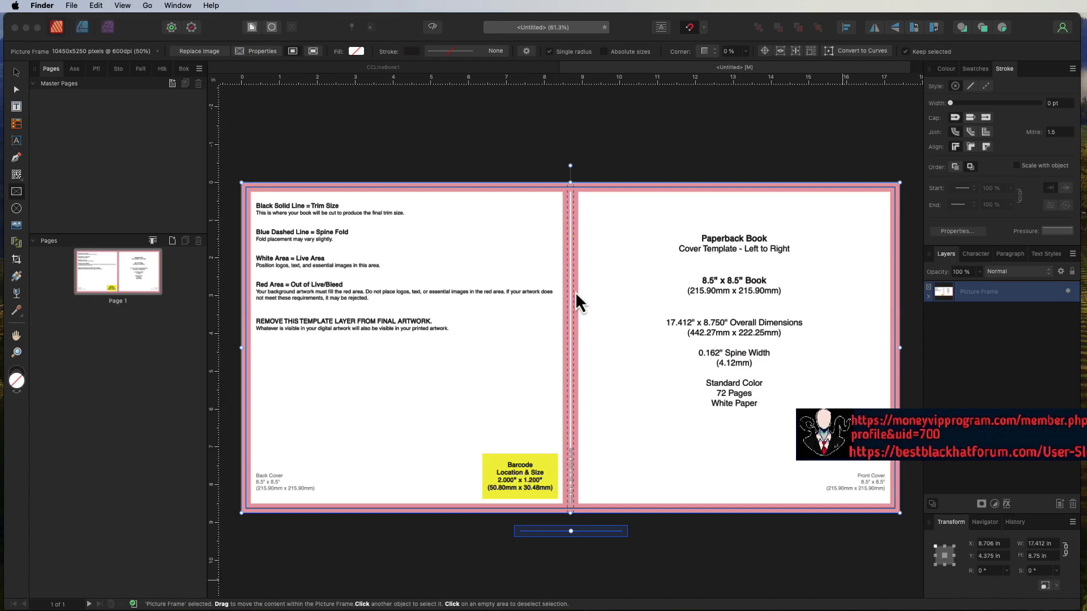
# Lower the cover template picture frame's opacity to 28% and deselect it.
pyautogui.click(980, 276)
pyautogui.moveTo(981, 281); pyautogui.dragTo(912, 293)
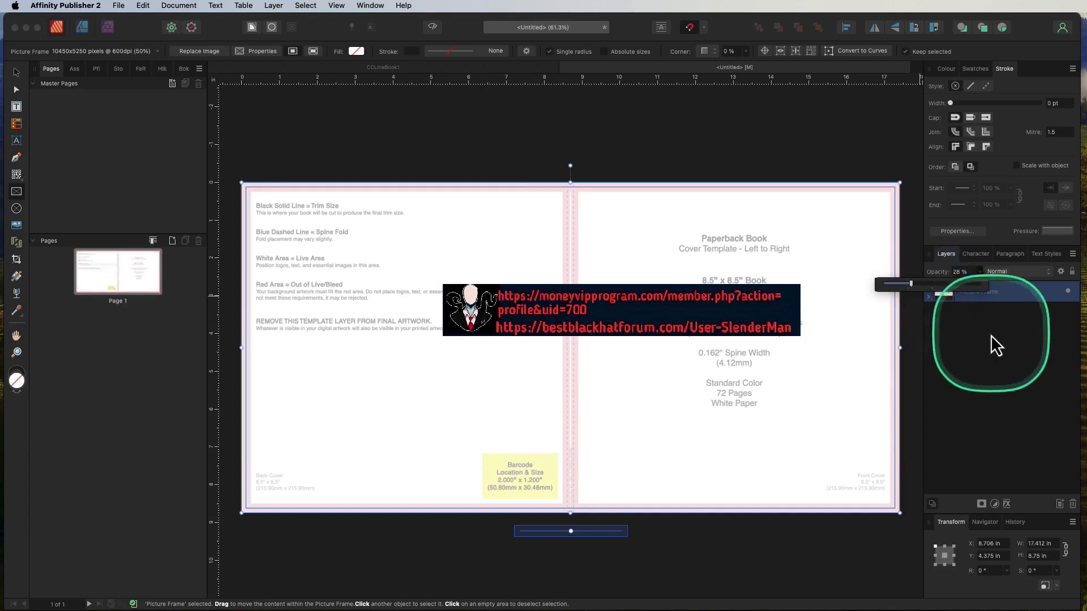
pyautogui.click(998, 340)
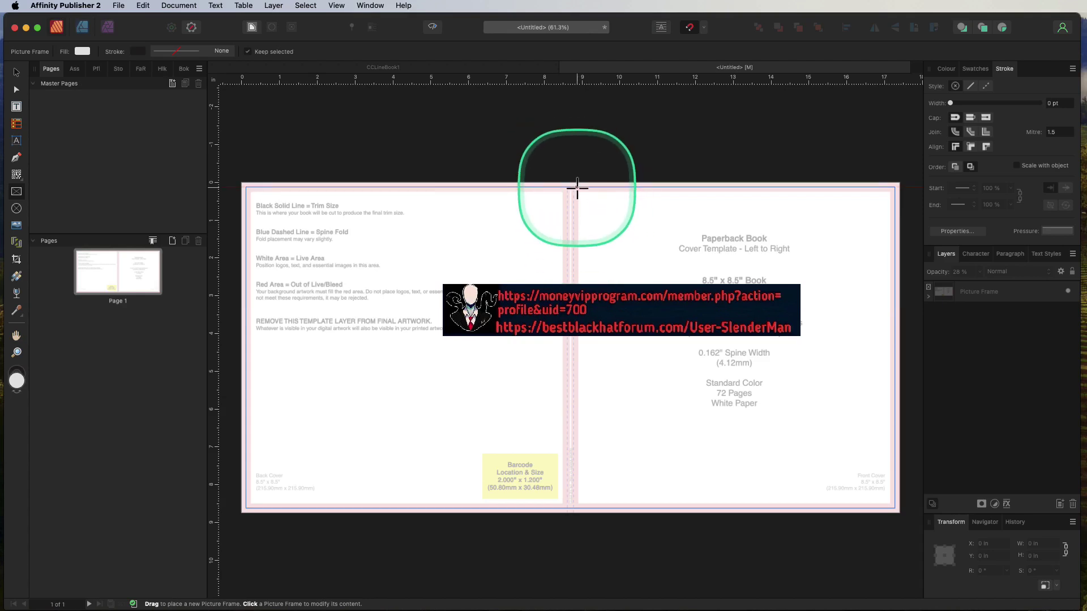
# Draw an 8.369 x 8.5 in picture frame over the front cover, fill it with the coloured teapot artwork and place it beneath the template layer.
pyautogui.moveTo(578, 188); pyautogui.dragTo(895, 508)
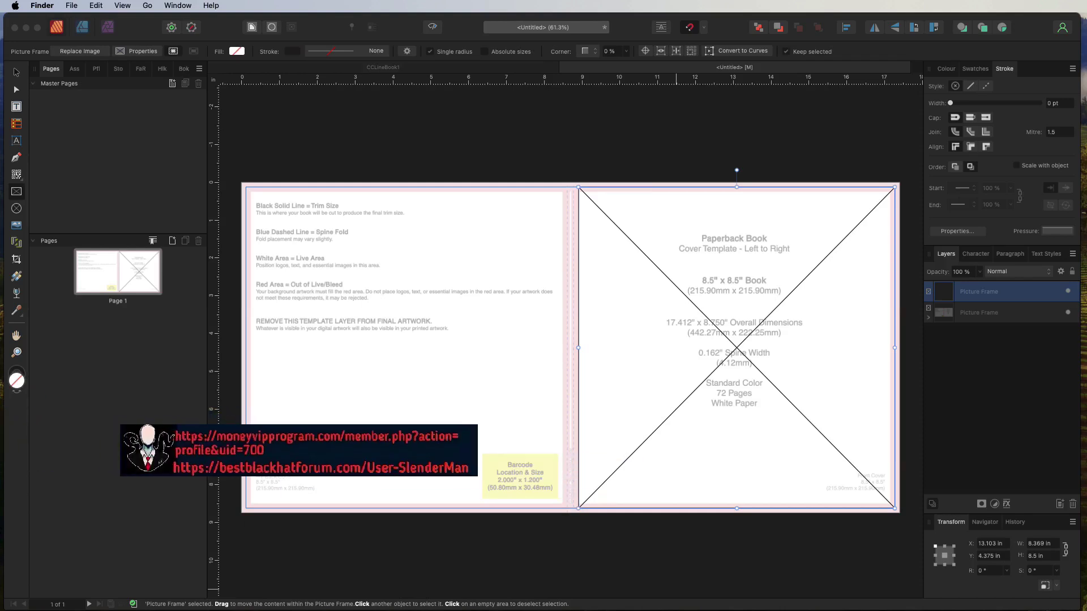
pyautogui.moveTo(796, 277); pyautogui.dragTo(756, 293)
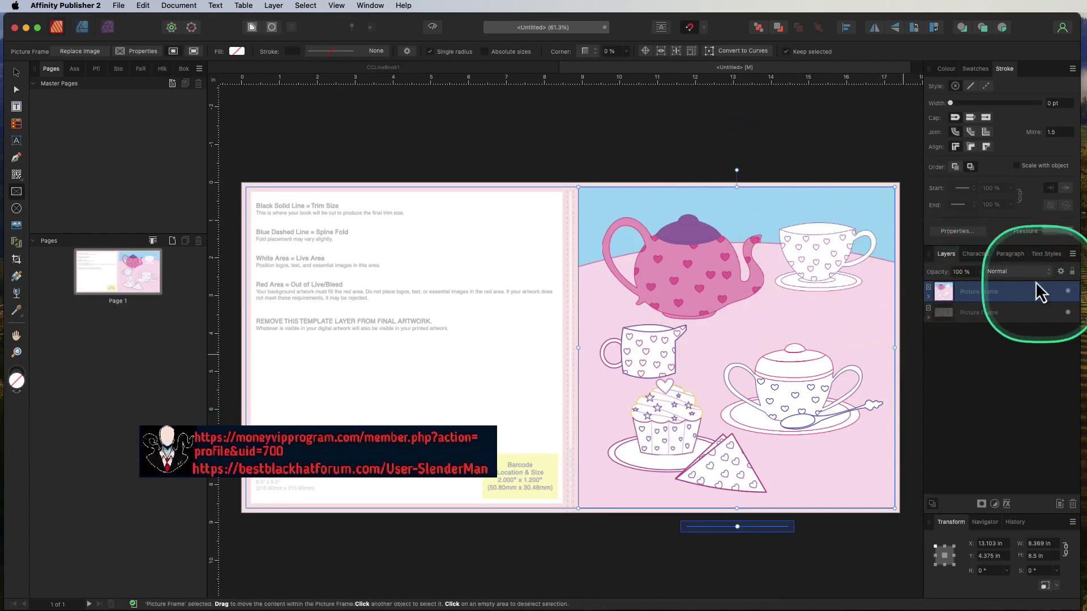
pyautogui.moveTo(985, 293); pyautogui.dragTo(1000, 325)
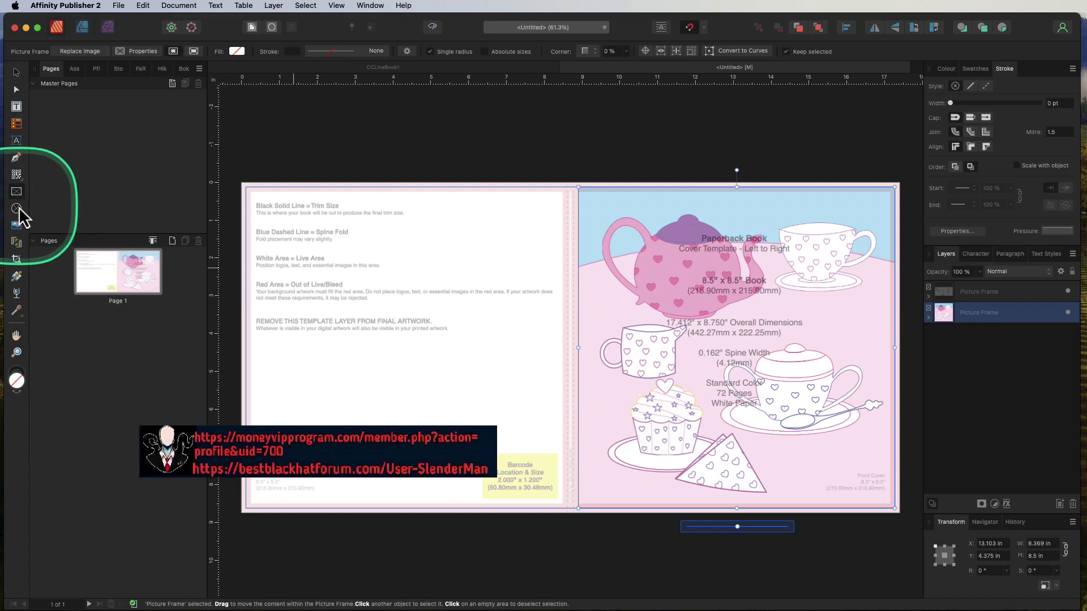
# Draw a rectangle of 17.412 x 8.75 in covering the whole page and place it beneath all other layers.
pyautogui.click(17, 175)
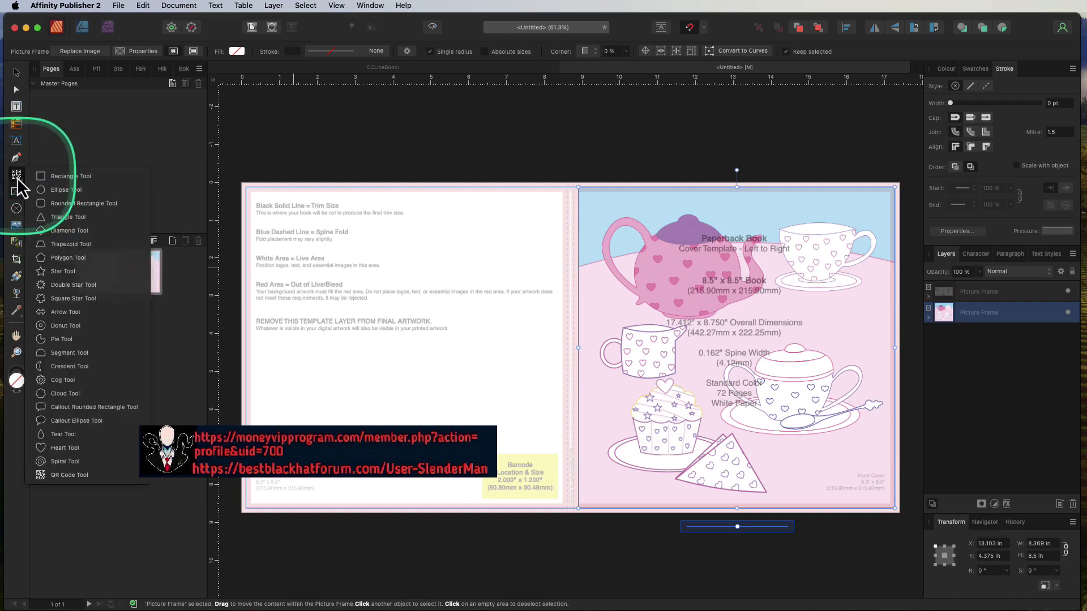
pyautogui.click(59, 178)
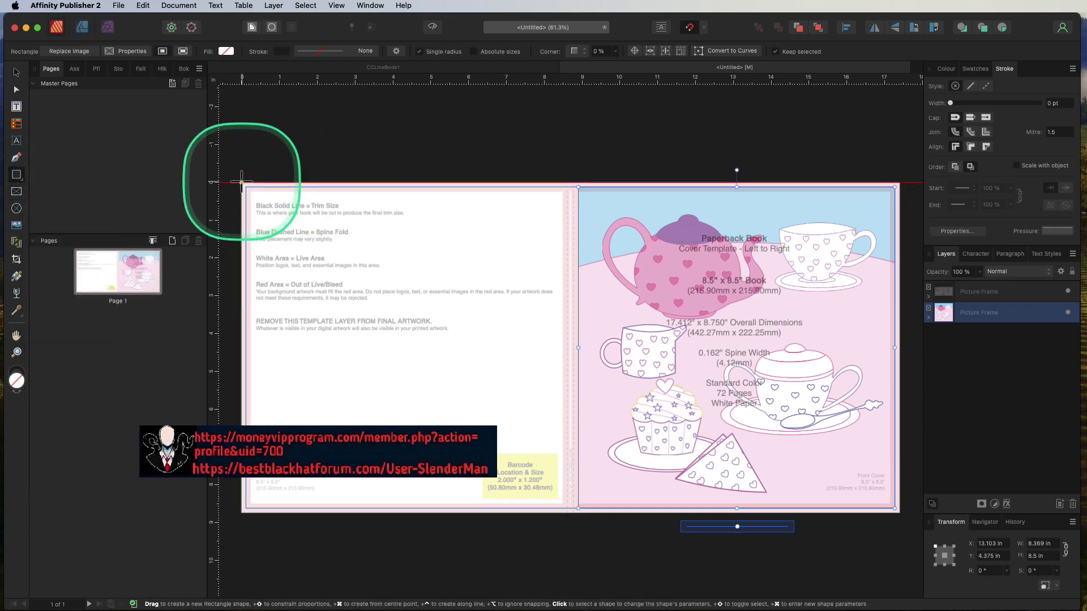
pyautogui.moveTo(241, 182); pyautogui.dragTo(904, 515)
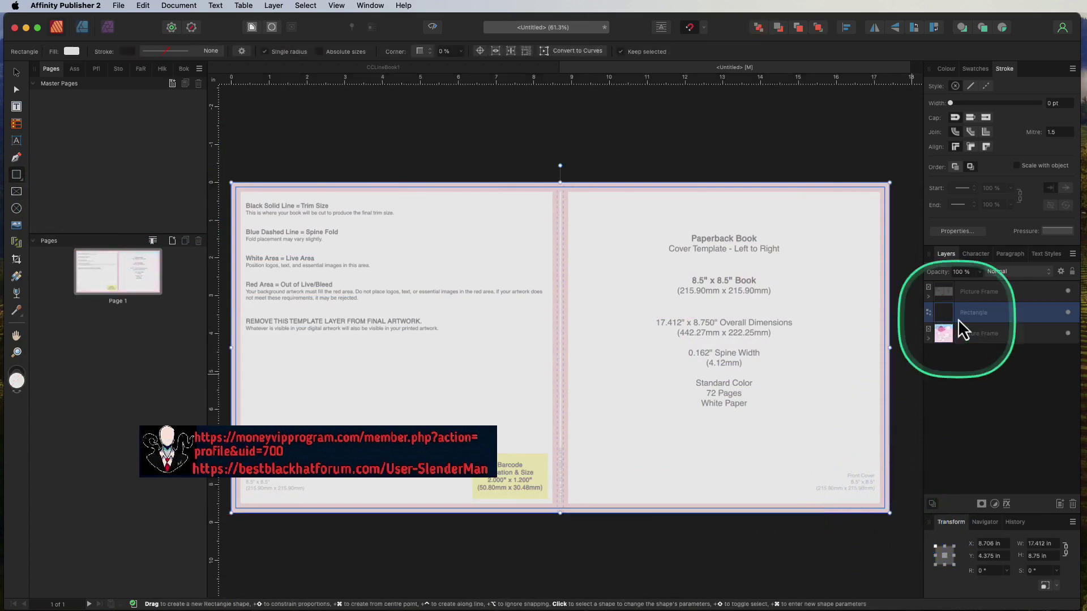
pyautogui.moveTo(986, 313); pyautogui.dragTo(992, 351)
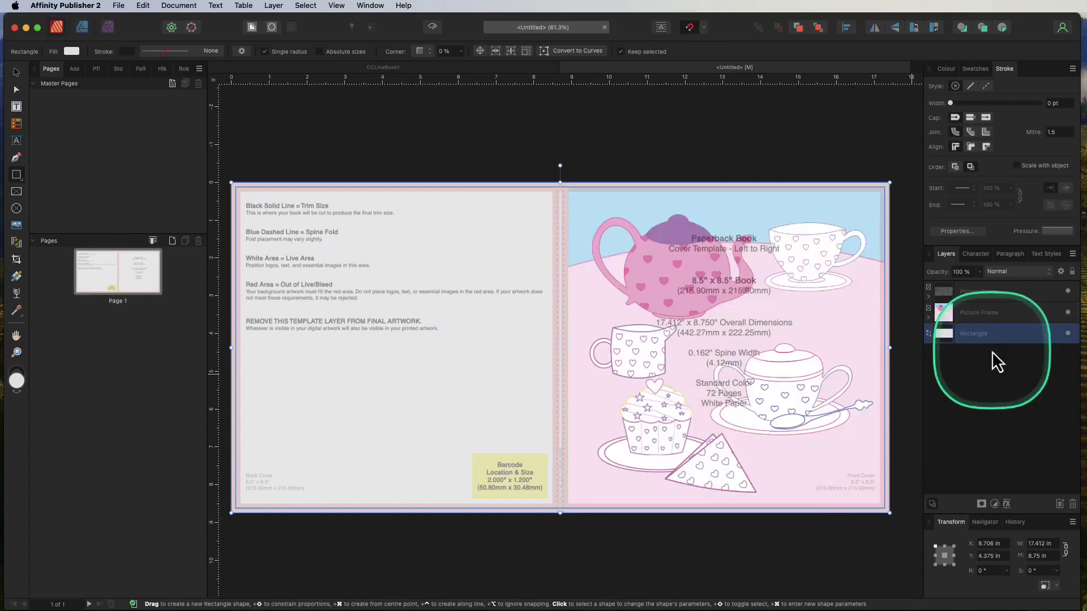
# Hide the template and fill the background rectangle with light blue sampled from the artwork's sky, trying dark pink as an alternative.
pyautogui.click(982, 315)
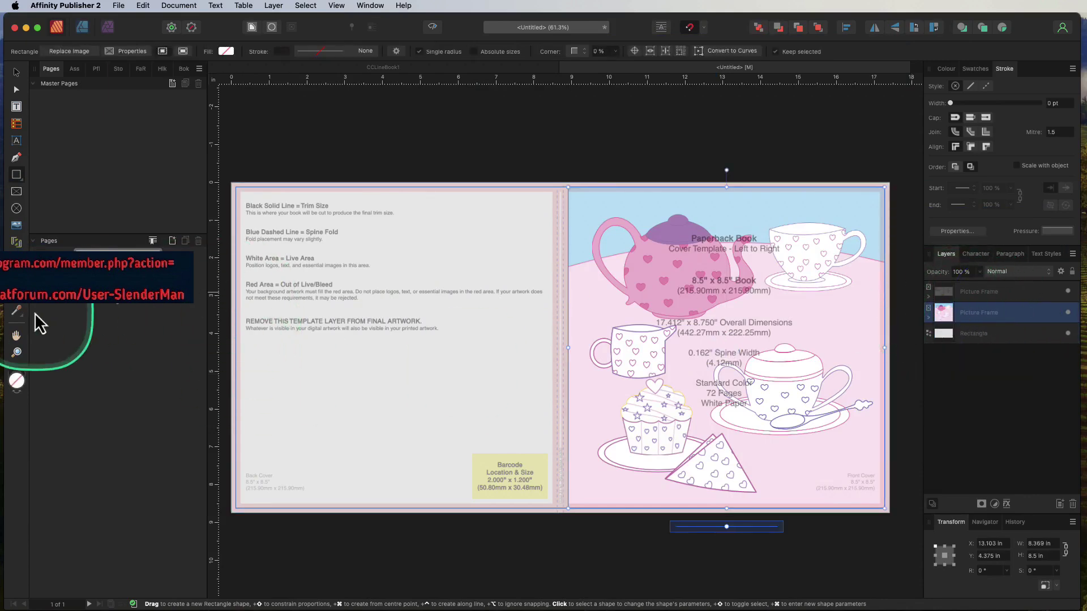
pyautogui.click(17, 312)
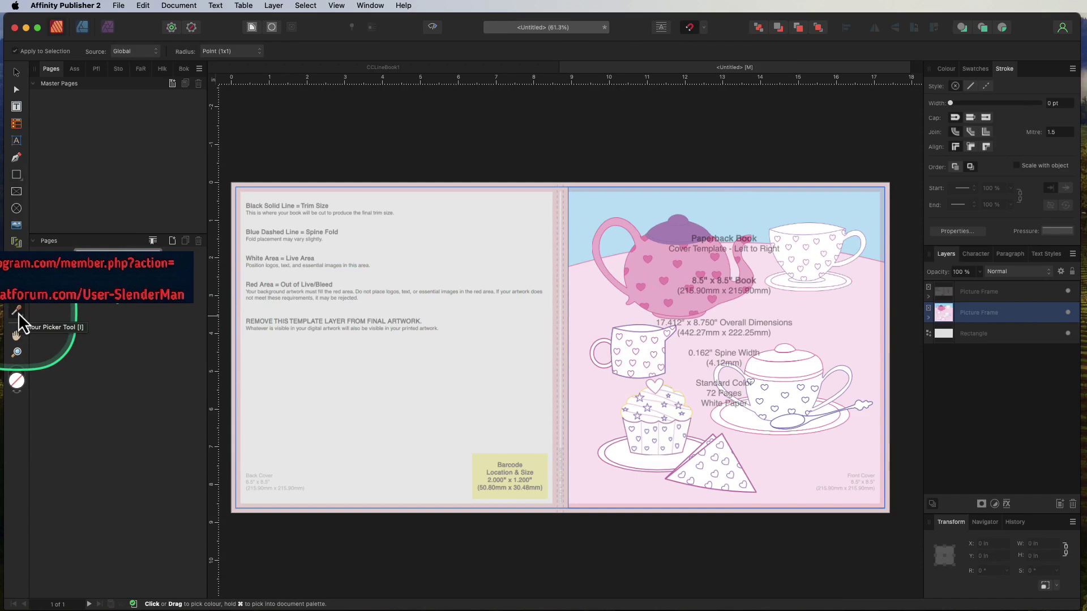
pyautogui.click(1068, 292)
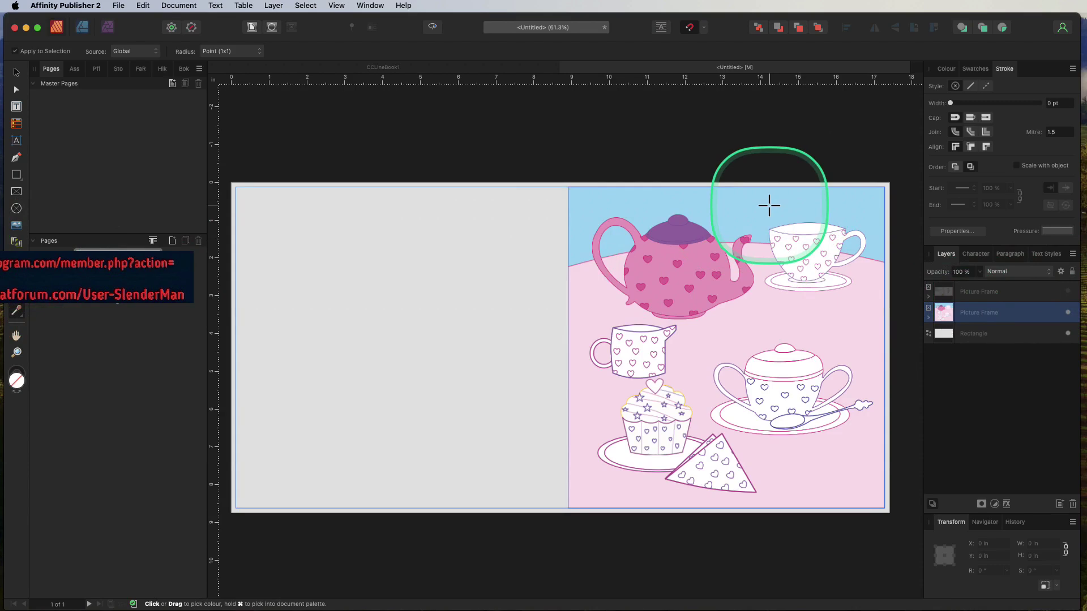
pyautogui.click(955, 334)
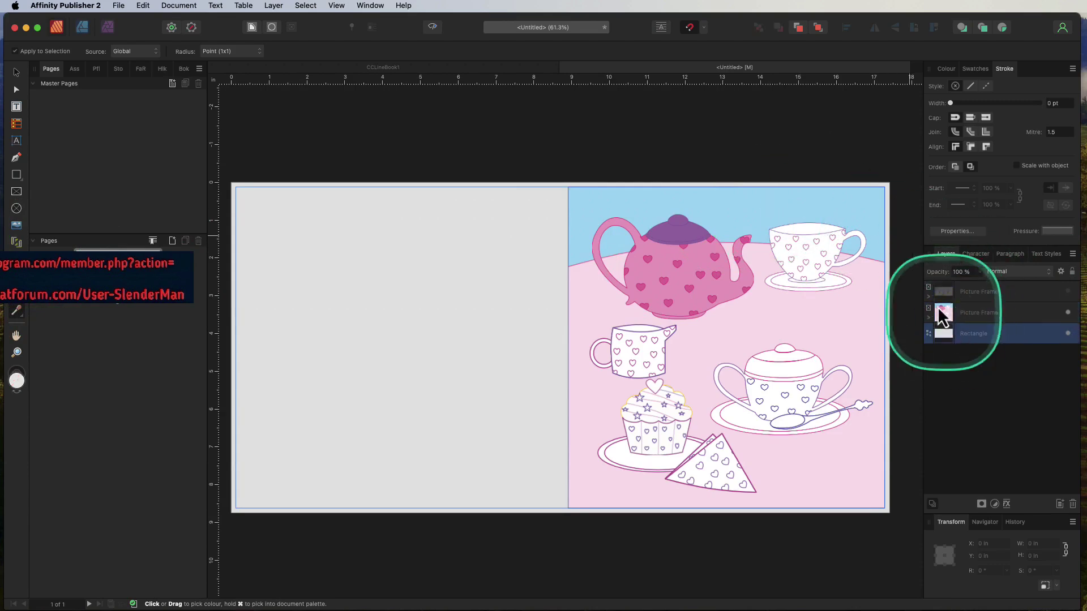
pyautogui.click(775, 202)
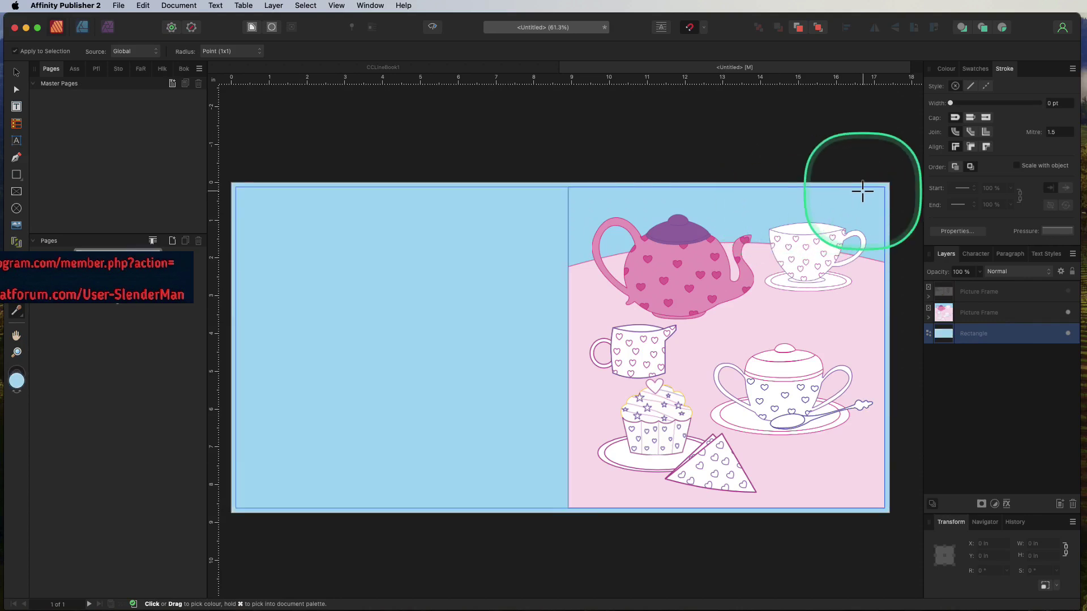
pyautogui.click(745, 374)
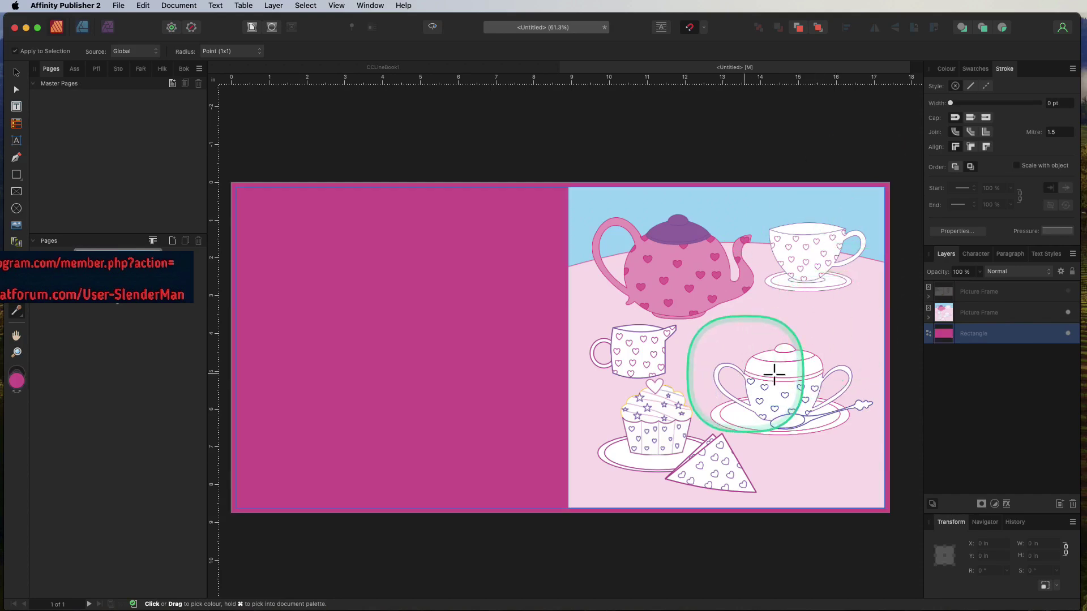
pyautogui.click(735, 202)
# Extend the front cover artwork frame to the page's top, right and bottom edges, making it 8.494 x 8.75 in.
pyautogui.click(1008, 313)
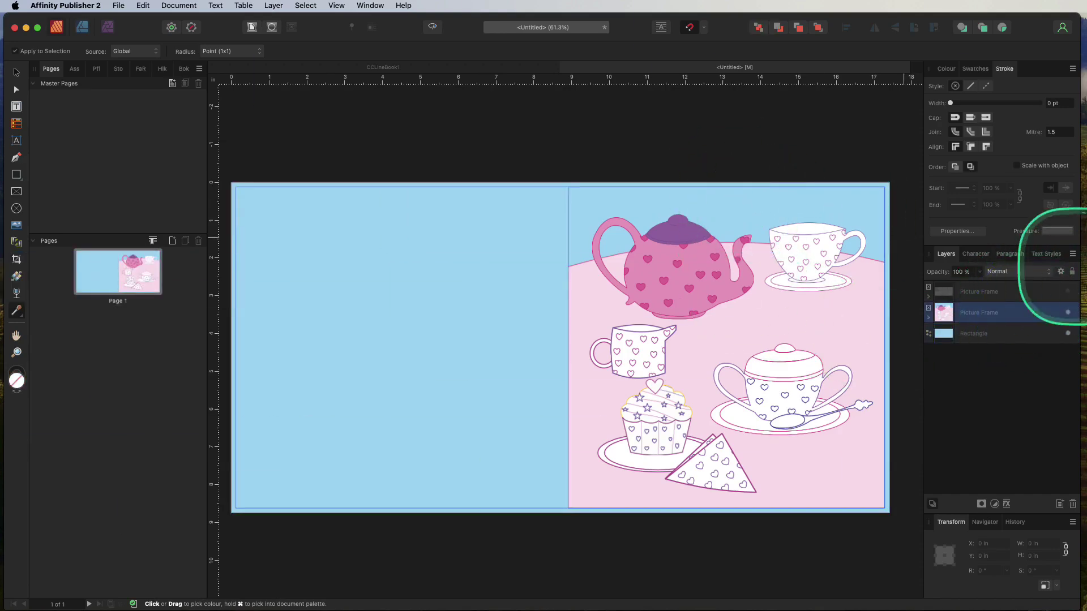
pyautogui.click(16, 74)
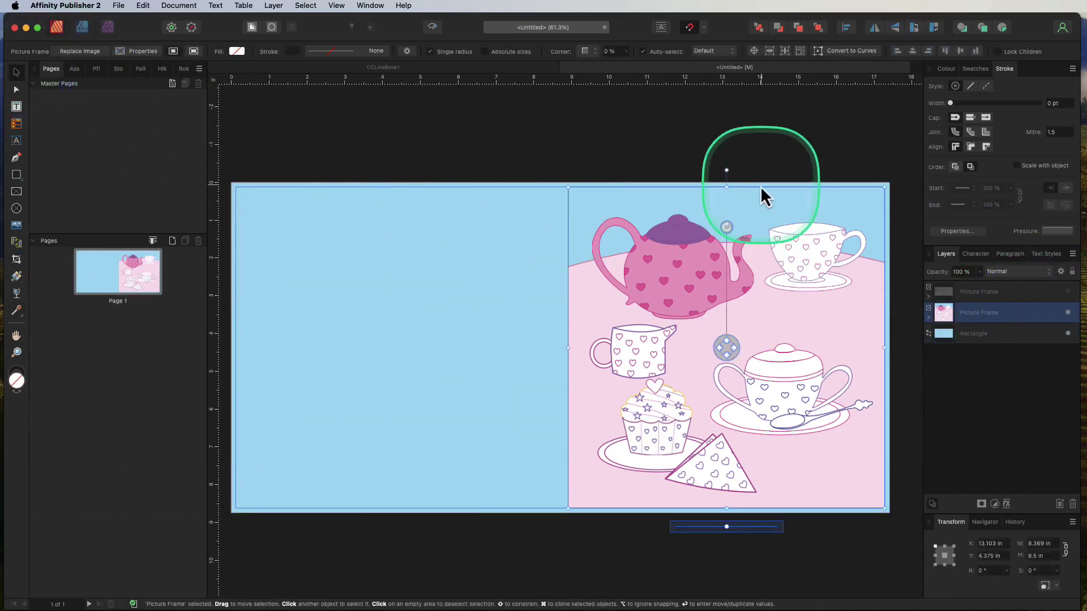
pyautogui.moveTo(726, 187); pyautogui.dragTo(726, 172)
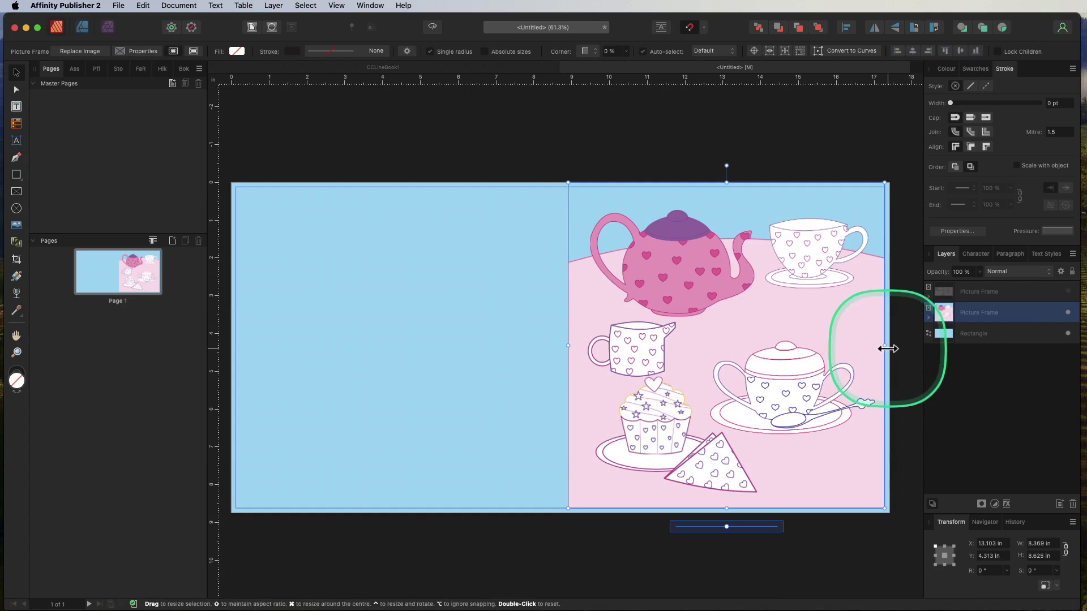
pyautogui.moveTo(886, 345)
pyautogui.mouseDown()
pyautogui.moveTo(898, 349)
pyautogui.moveTo(889, 345)
pyautogui.mouseUp()
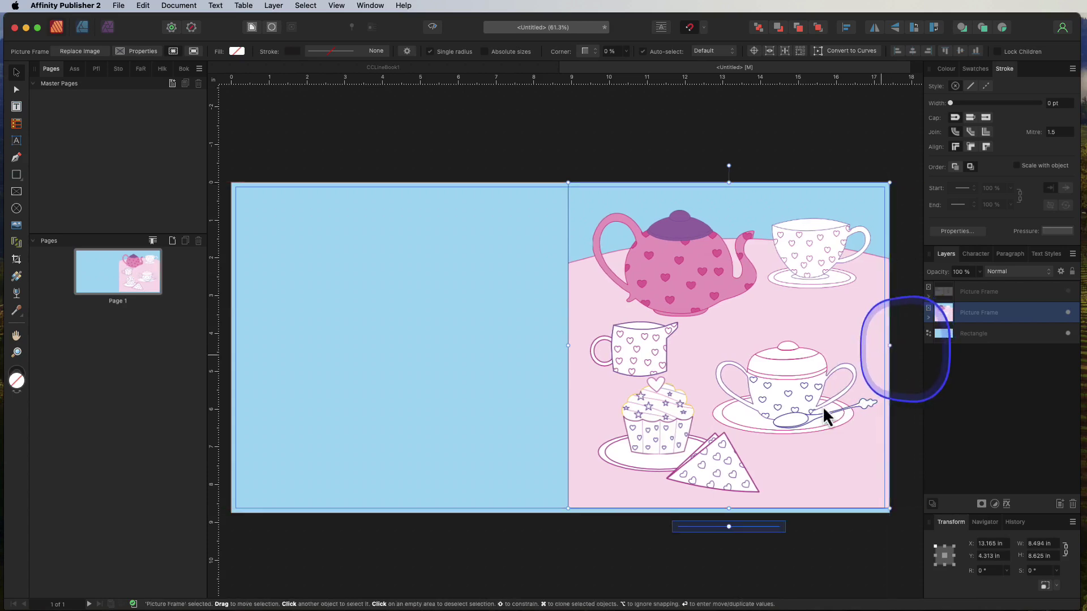
pyautogui.moveTo(729, 510); pyautogui.dragTo(728, 515)
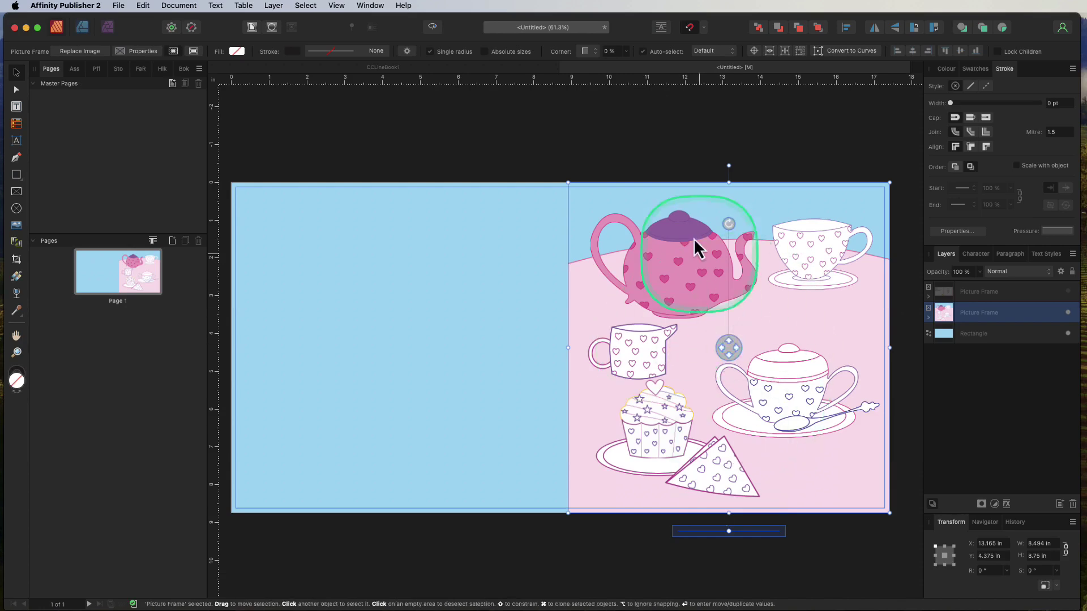
# Shrink the artwork frame to about 8.179 x 7.544 in against the page's lower-right corner, leaving title space above the teapot.
pyautogui.moveTo(566, 183); pyautogui.dragTo(585, 231)
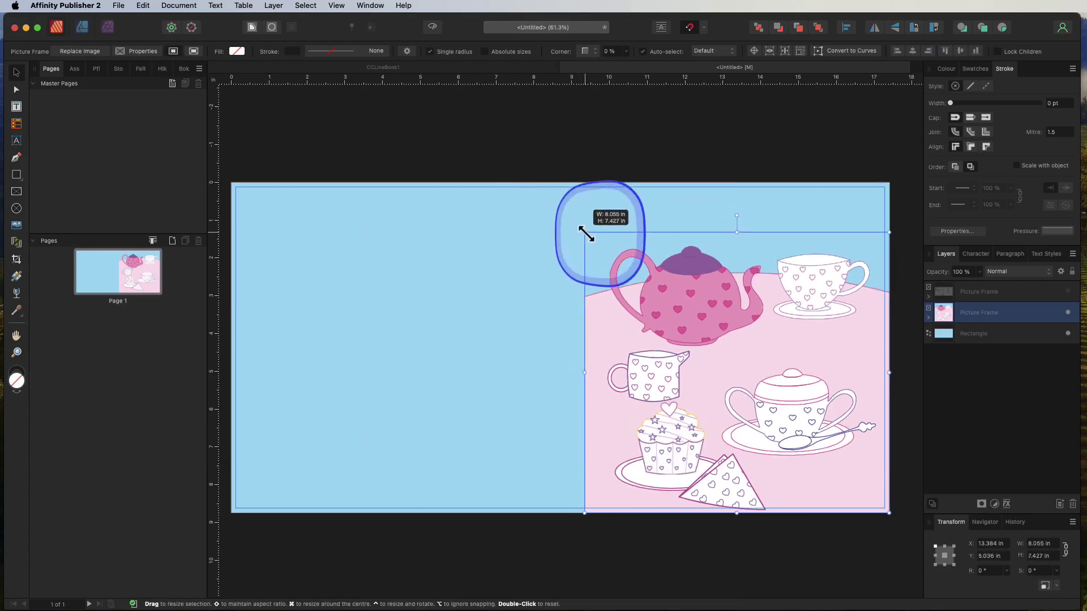
pyautogui.moveTo(757, 322)
pyautogui.mouseDown()
pyautogui.moveTo(749, 310)
pyautogui.moveTo(756, 317)
pyautogui.mouseUp()
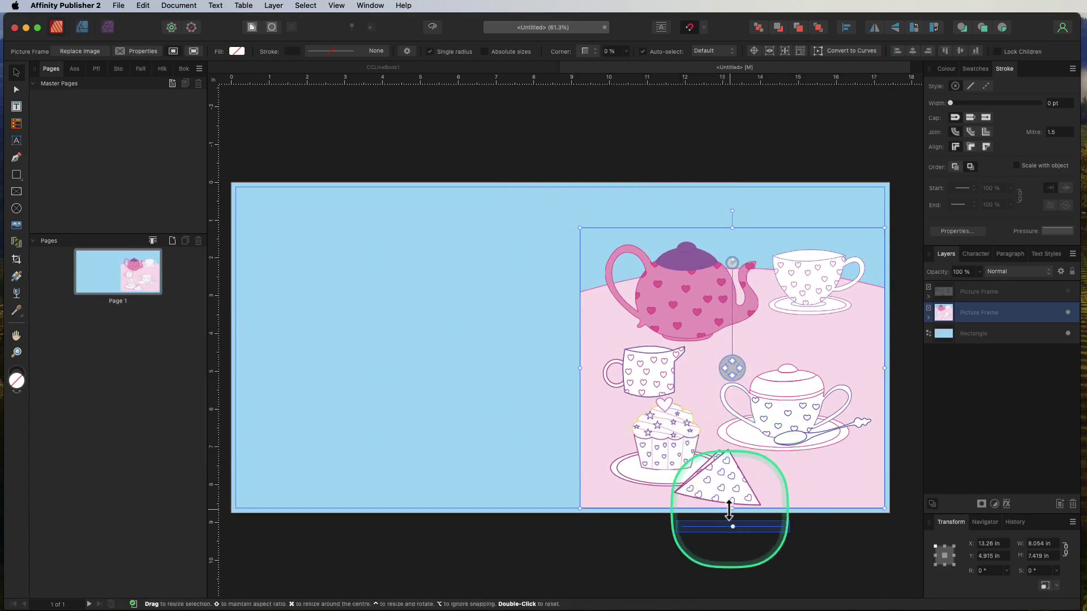
pyautogui.moveTo(731, 512); pyautogui.dragTo(733, 517)
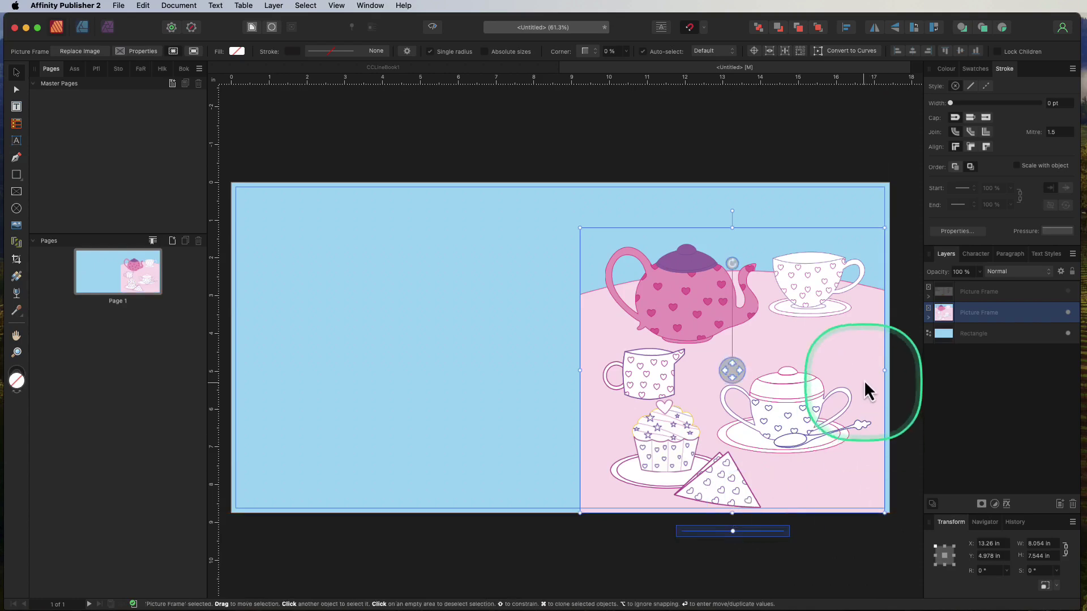
pyautogui.moveTo(885, 372); pyautogui.dragTo(889, 371)
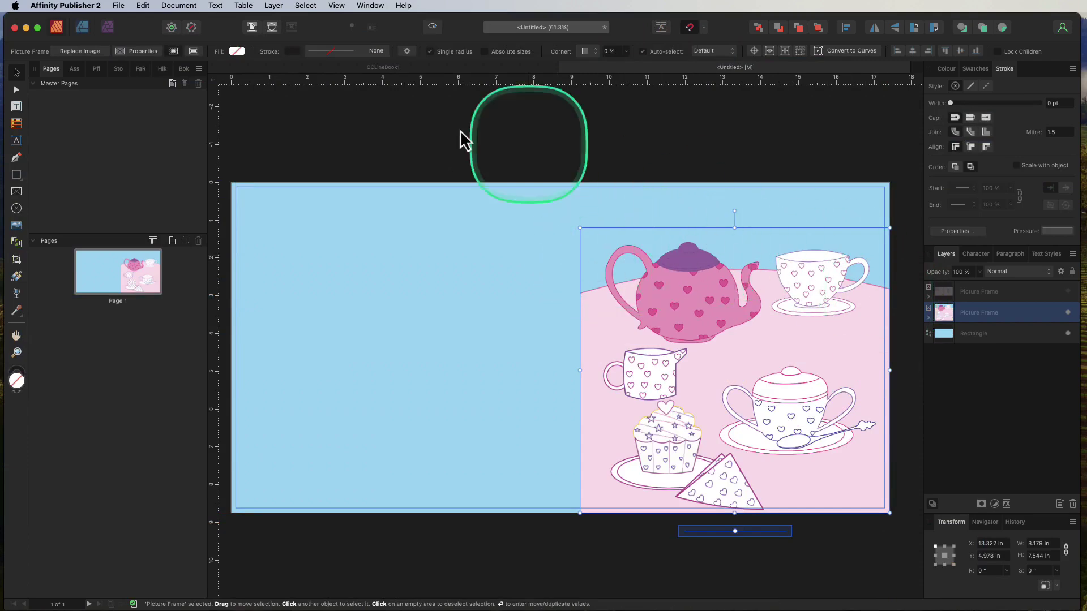
# Add 38.8 pt Arial art text above the teapot reading "Color By Lines" with "Subtitle" on a second line.
pyautogui.click(17, 141)
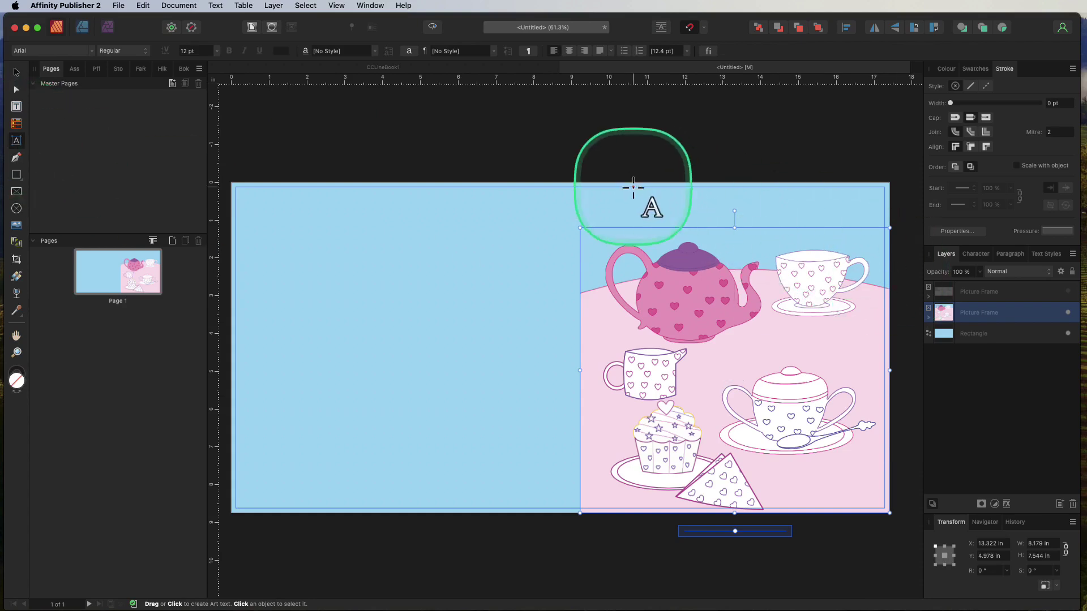
pyautogui.moveTo(628, 191); pyautogui.dragTo(681, 210)
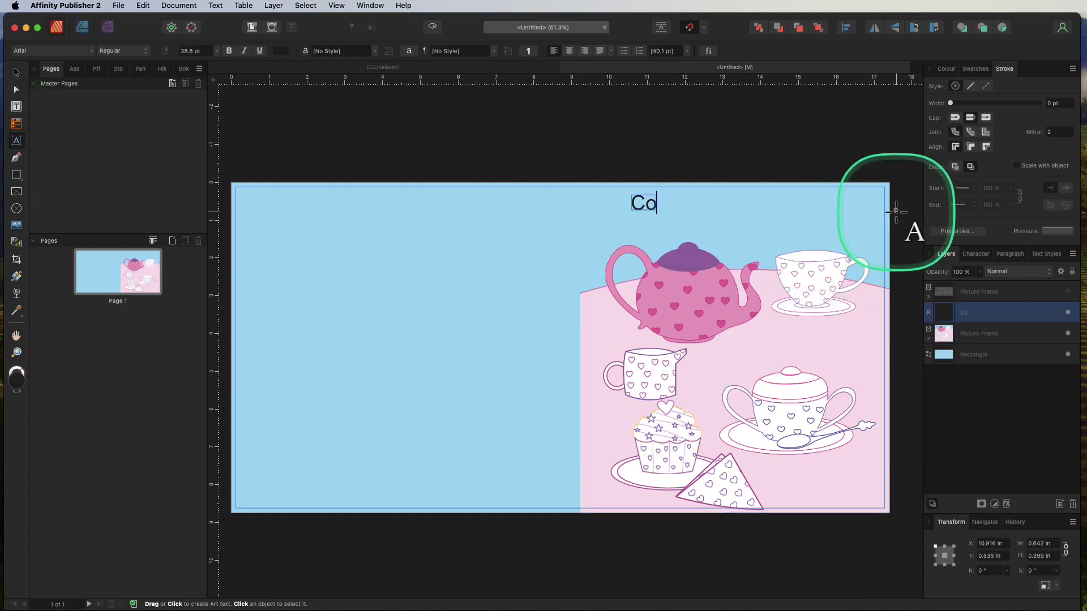
pyautogui.write('Color By Lines')
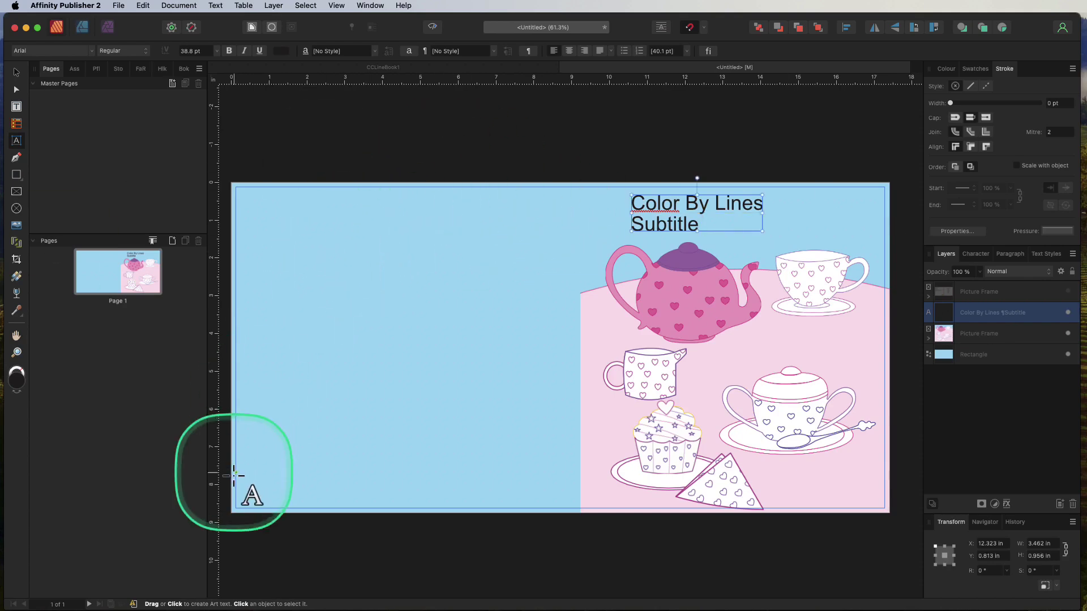
# Show the template again and add the art text "Author Name /Socials" on the lower back cover beside the barcode area.
pyautogui.click(1068, 292)
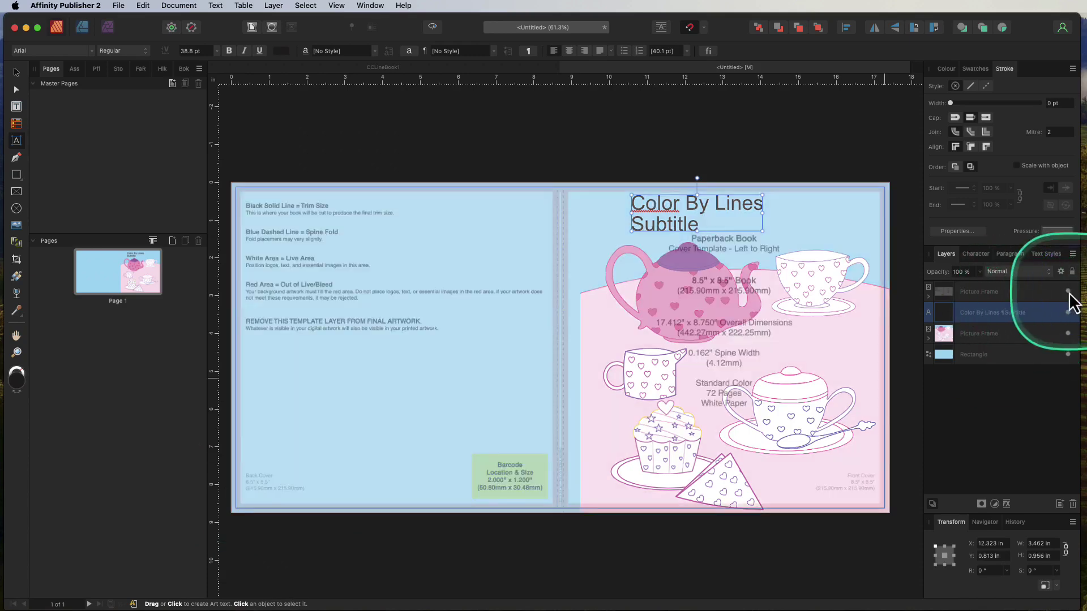
pyautogui.click(244, 472)
pyautogui.write('A')
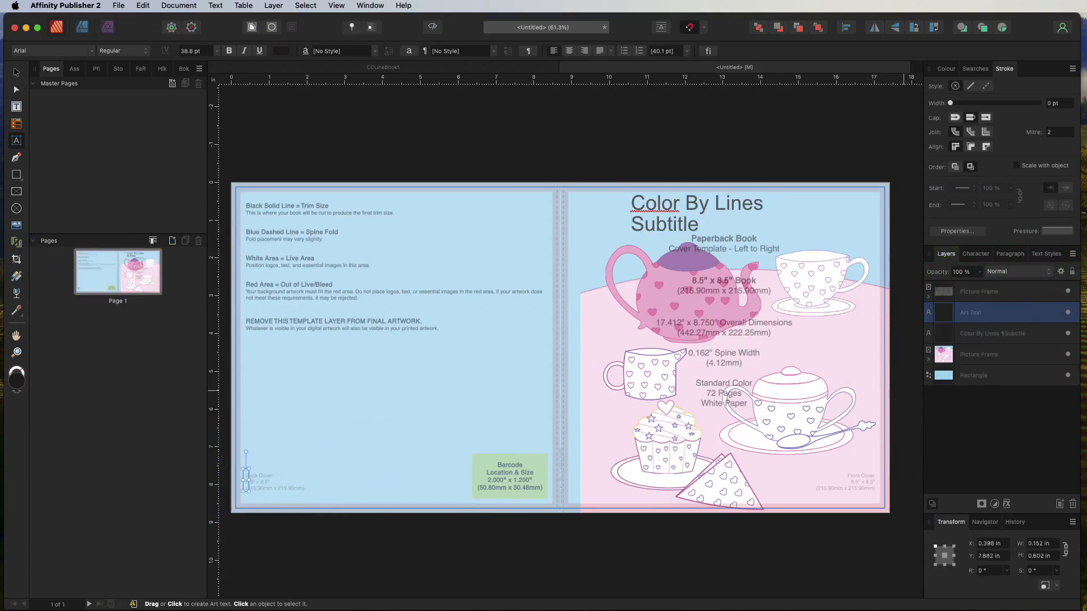
pyautogui.write('uthor Name /Socials')
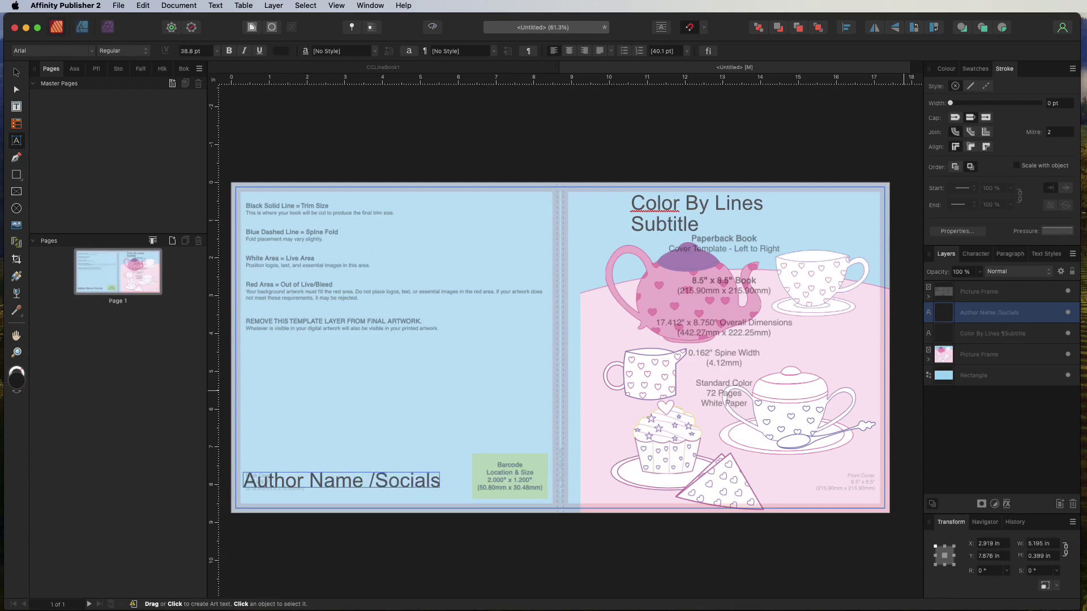
pyautogui.press('Escape')
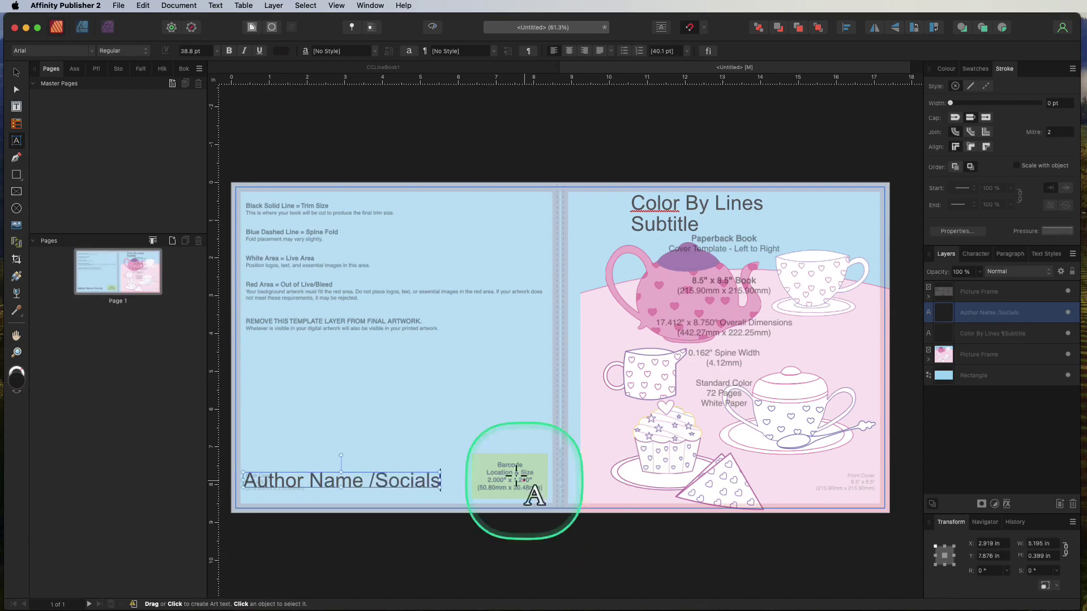
# Draw an empty picture frame about 2.99 x 3.355 in on the upper back cover, near its outer edge.
pyautogui.click(16, 191)
pyautogui.moveTo(244, 228); pyautogui.dragTo(356, 354)
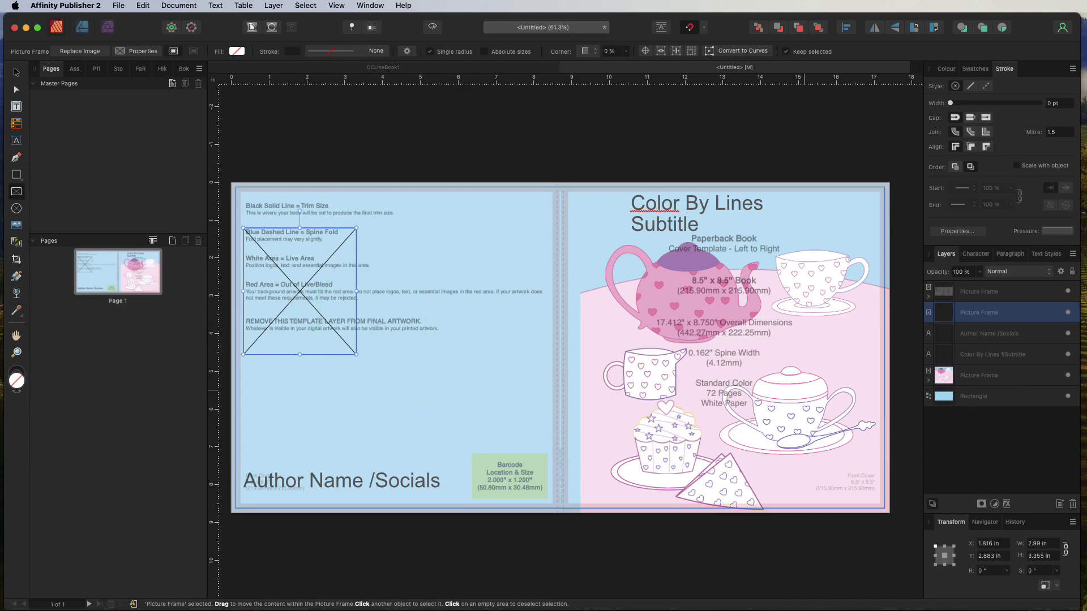
pyautogui.press('super+Tab')
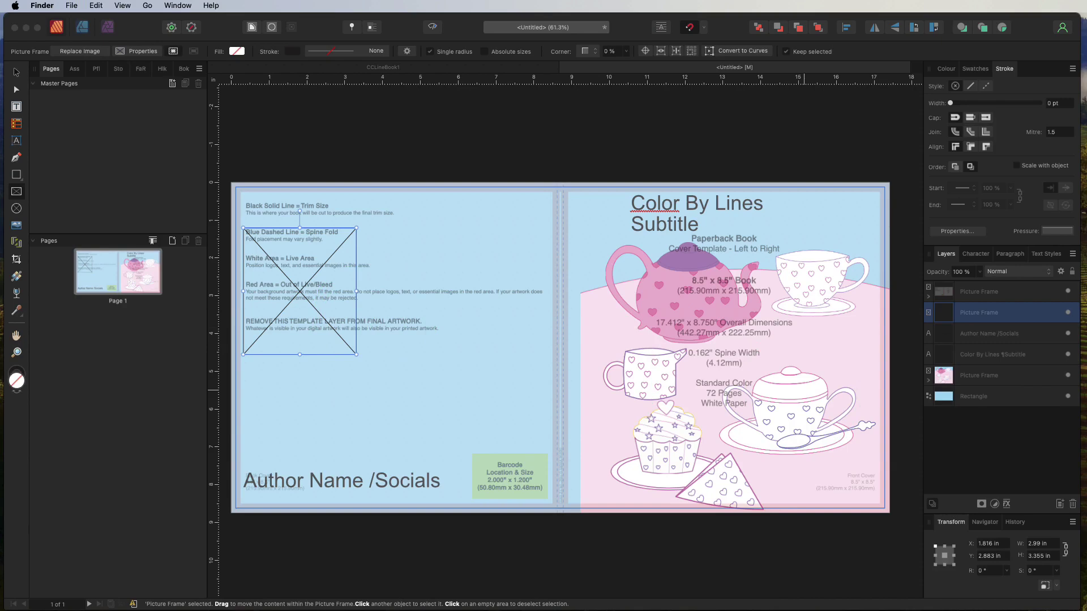
pyautogui.moveTo(431, 328); pyautogui.dragTo(429, 280)
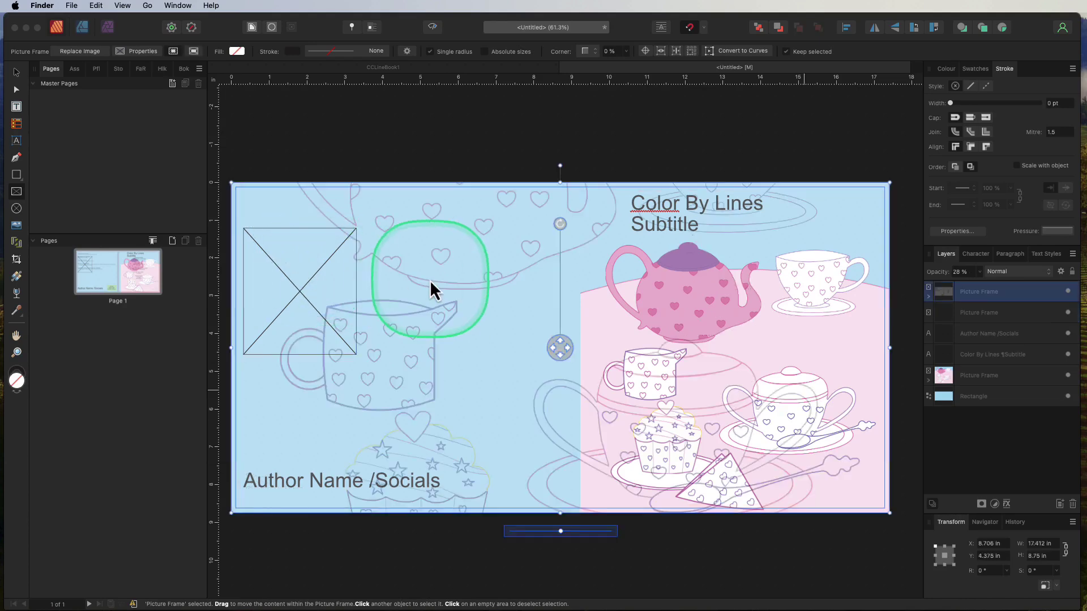
pyautogui.click(980, 290)
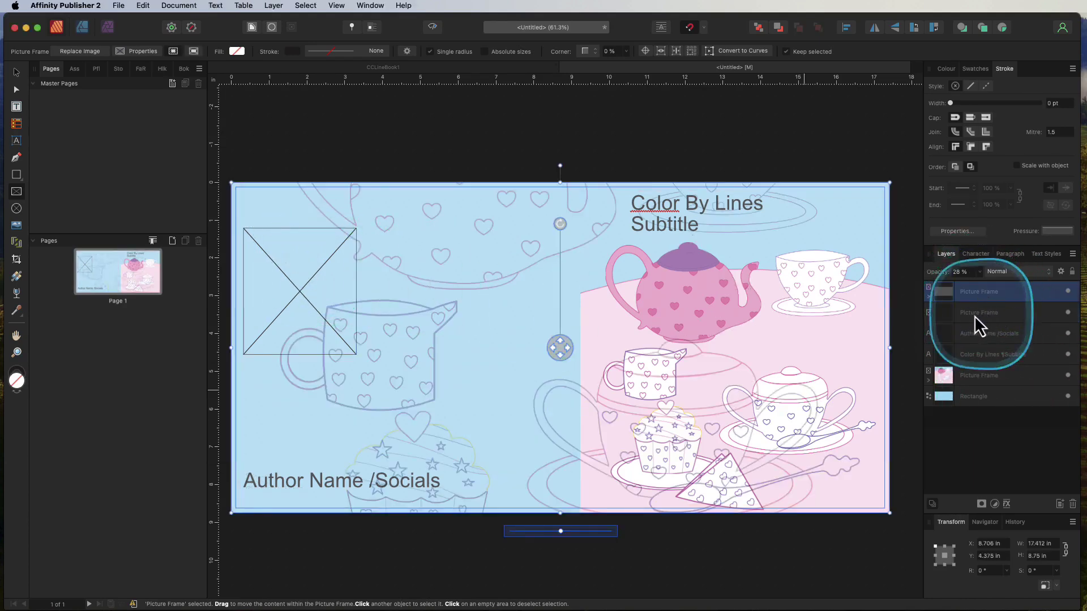
pyautogui.click(973, 314)
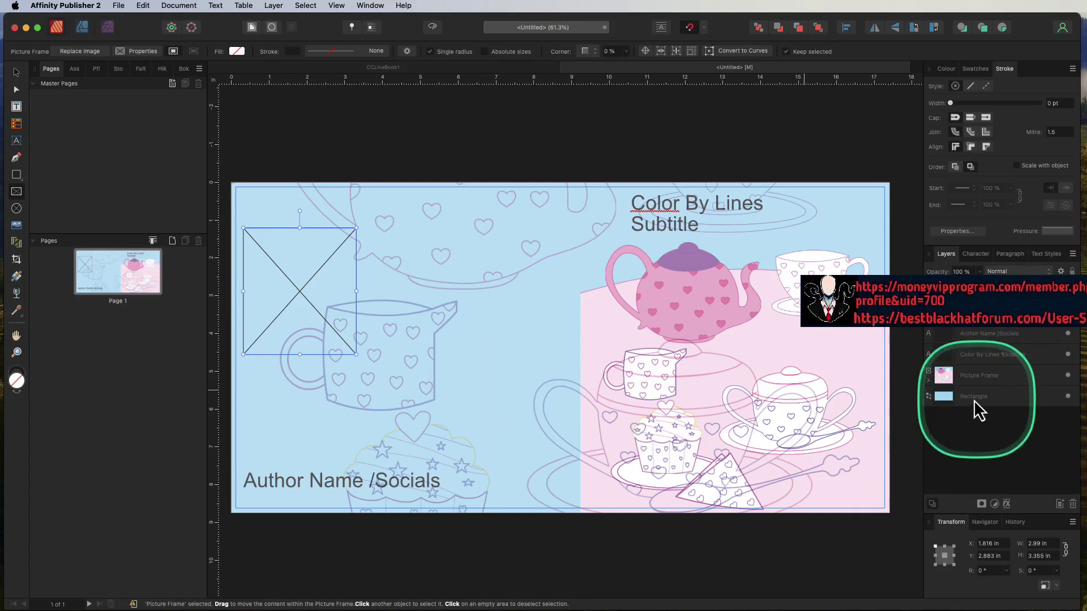
pyautogui.click(928, 380)
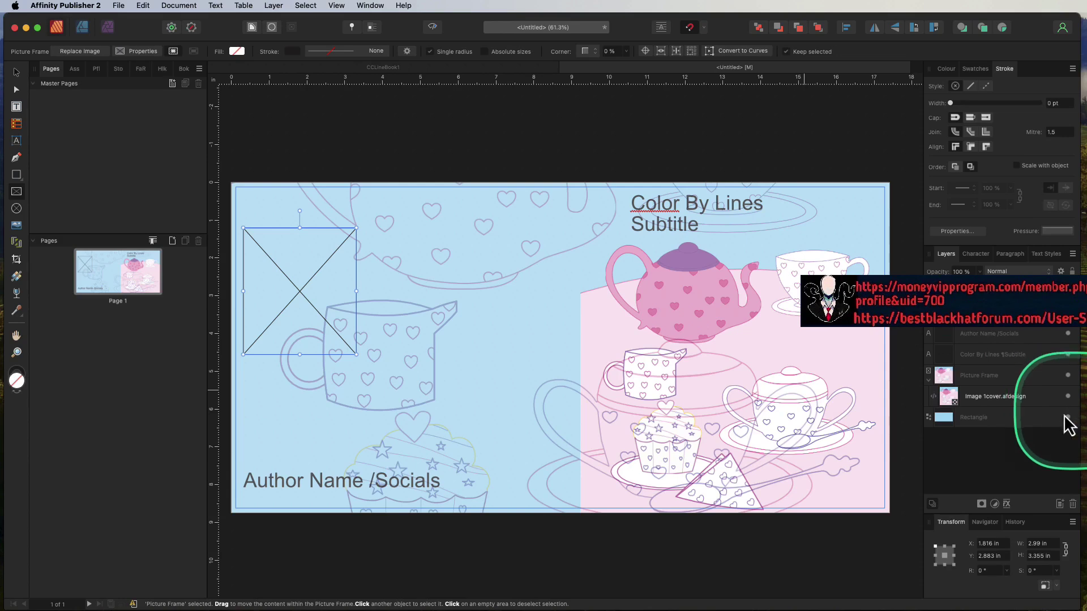
pyautogui.click(960, 419)
pyautogui.press('0')
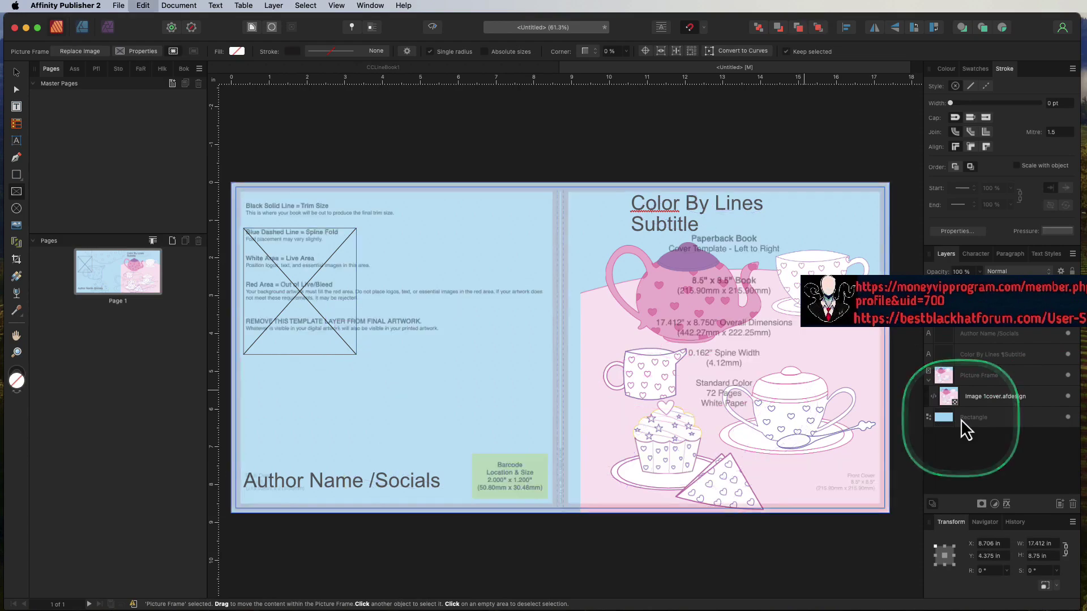
pyautogui.click(1001, 400)
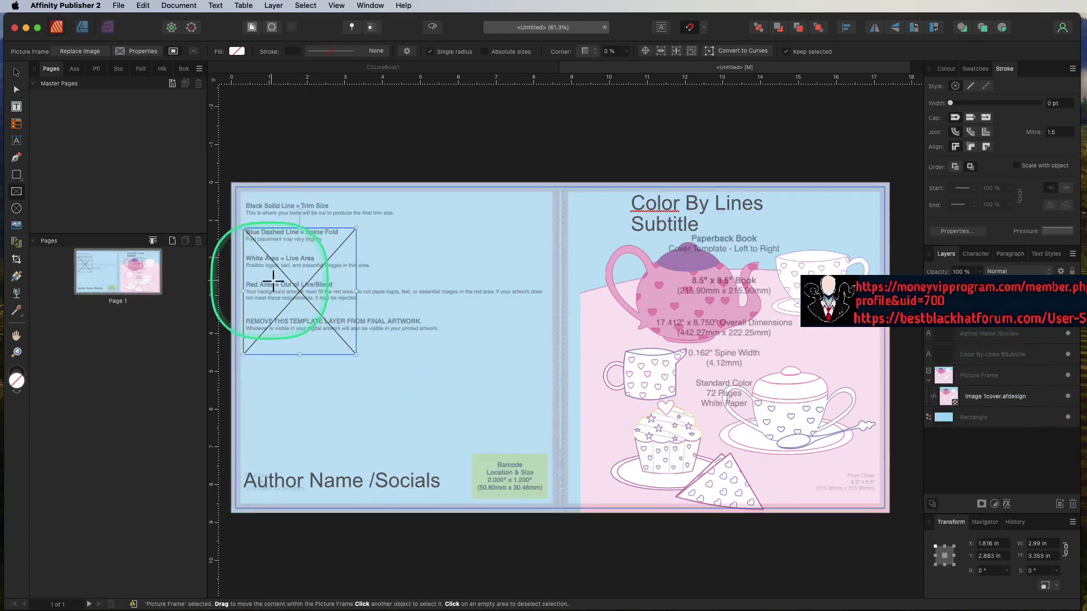
pyautogui.moveTo(300, 292)
pyautogui.mouseDown()
pyautogui.moveTo(678, 400)
pyautogui.moveTo(205, 256)
pyautogui.moveTo(311, 289)
pyautogui.moveTo(299, 286)
pyautogui.mouseUp()
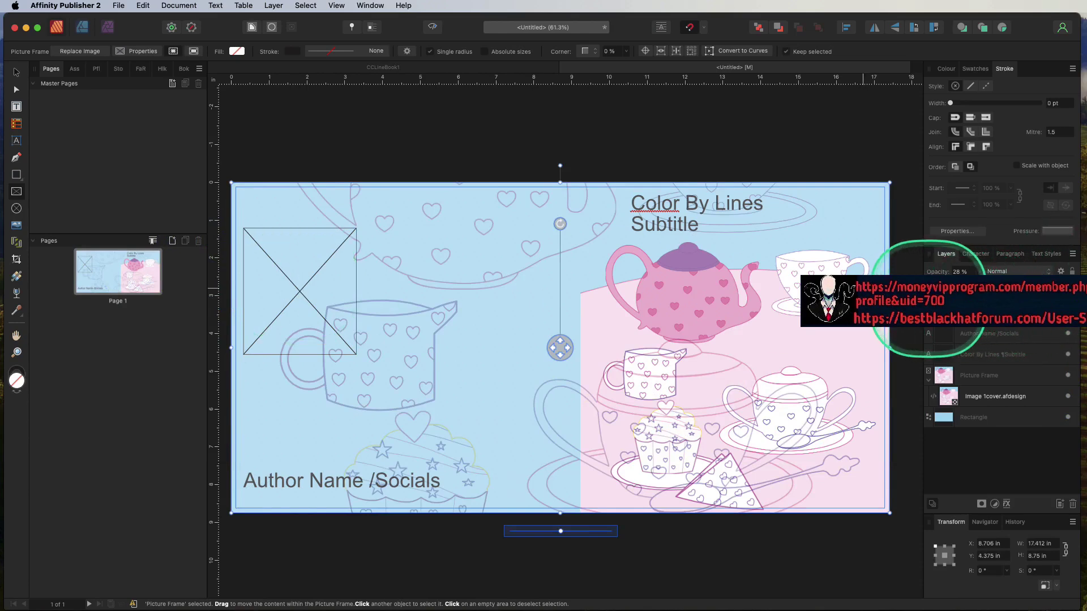
pyautogui.scroll(1, 962, 328)
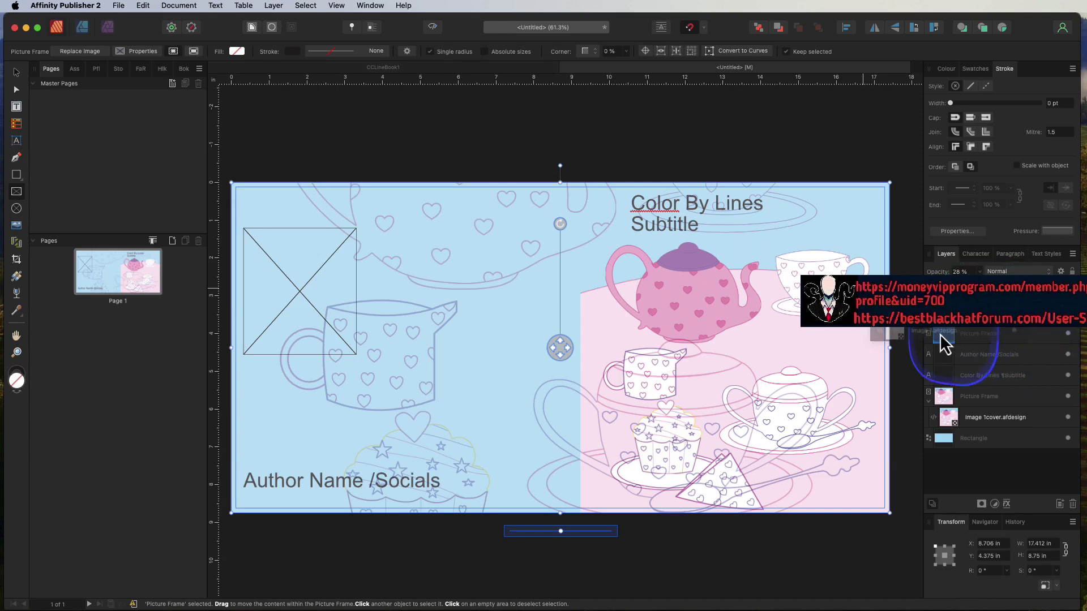
pyautogui.moveTo(943, 334); pyautogui.dragTo(944, 334)
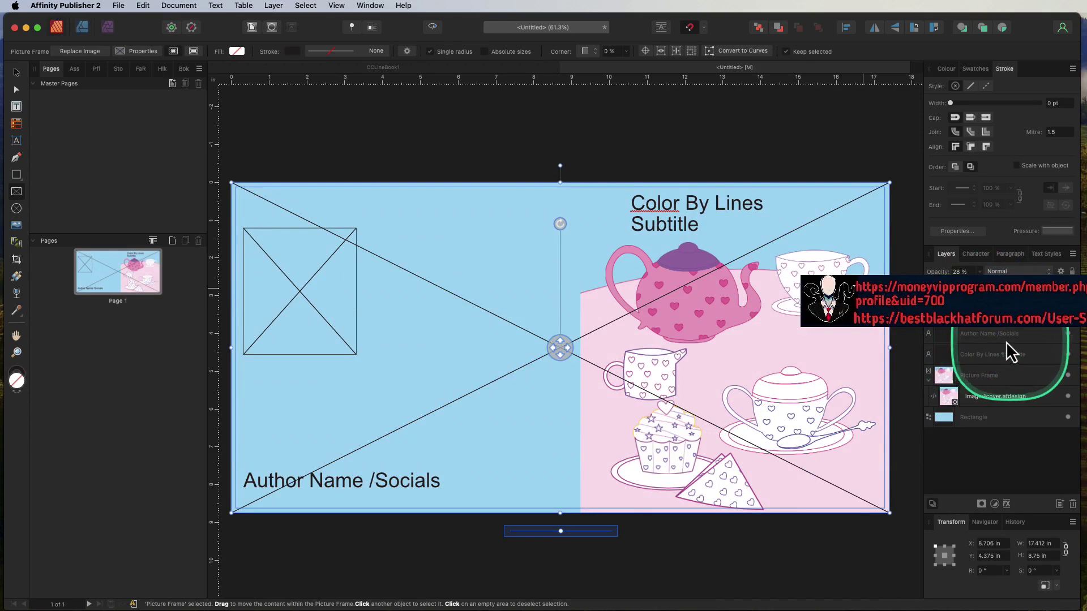
pyautogui.press('super+z')
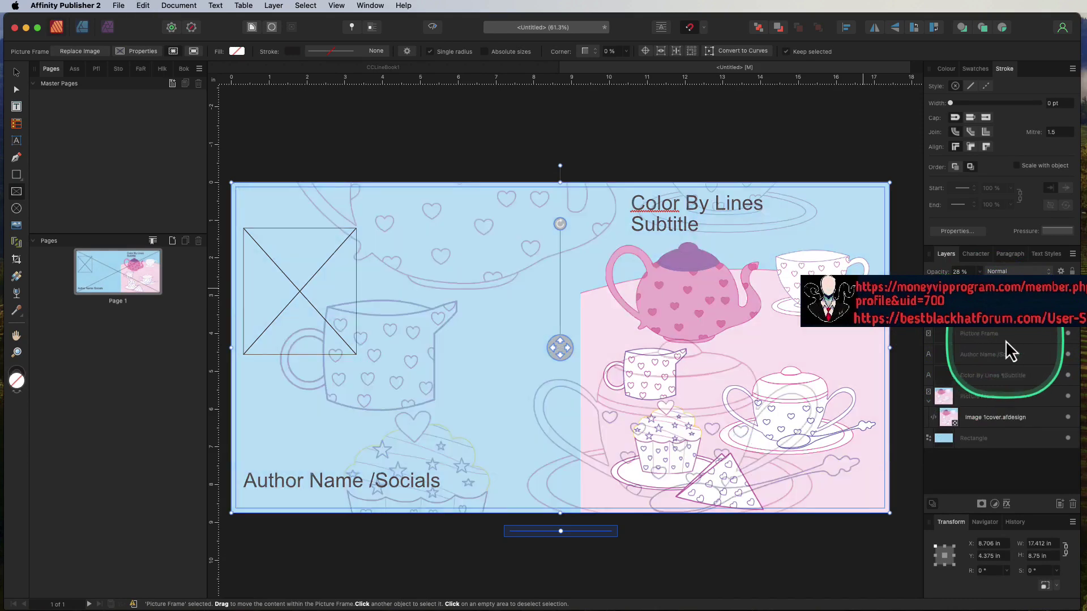
pyautogui.click(946, 316)
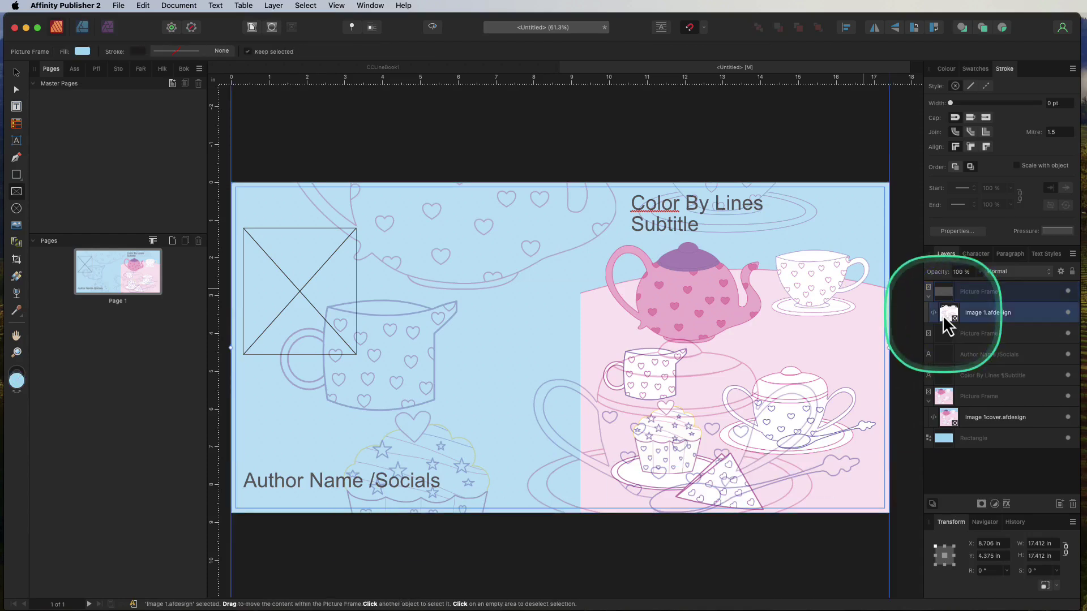
pyautogui.click(946, 320)
pyautogui.press('super+z')
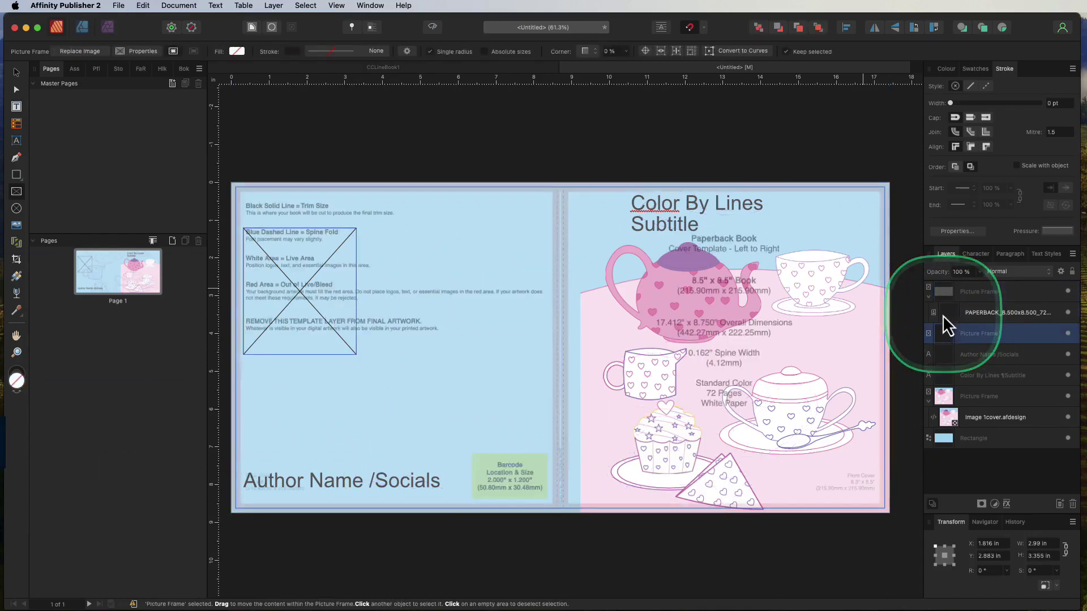
# Lock the template's full-page picture frame and place Image 1.afdesign in the small back cover frame.
pyautogui.click(985, 293)
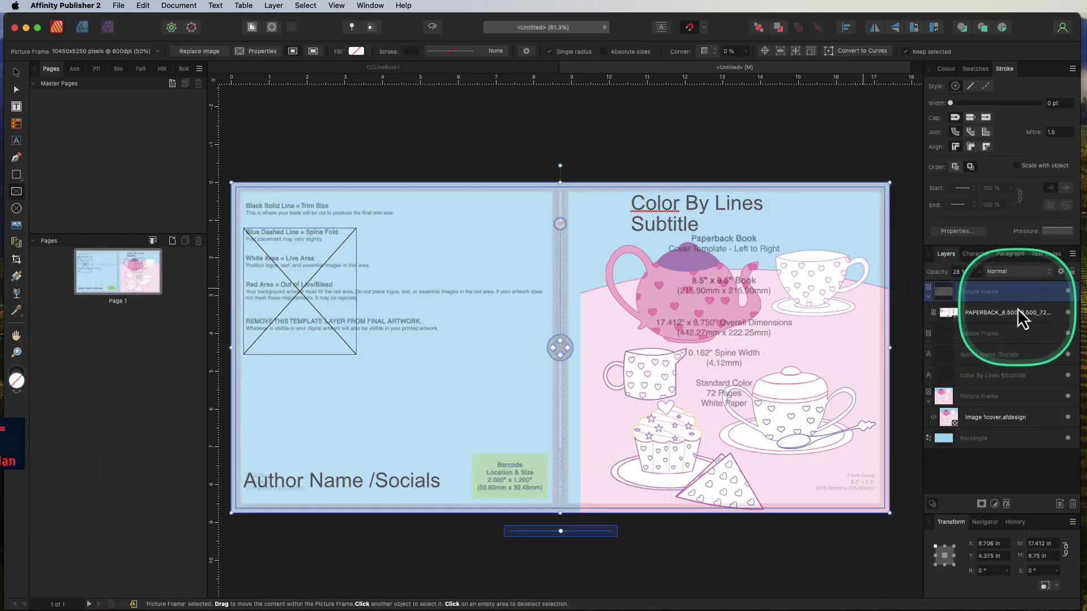
pyautogui.click(1072, 272)
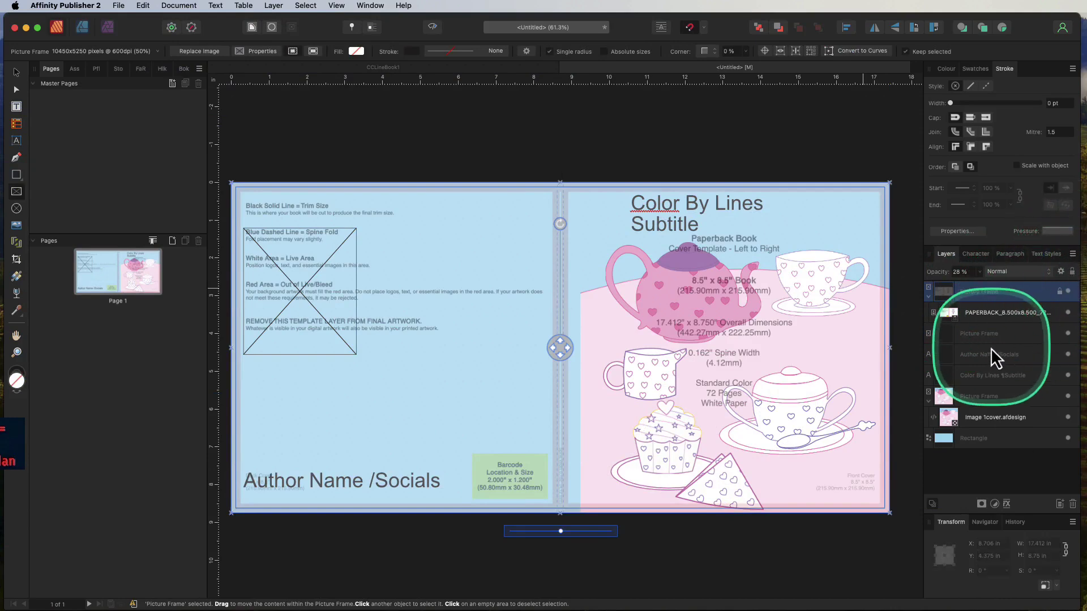
pyautogui.click(975, 334)
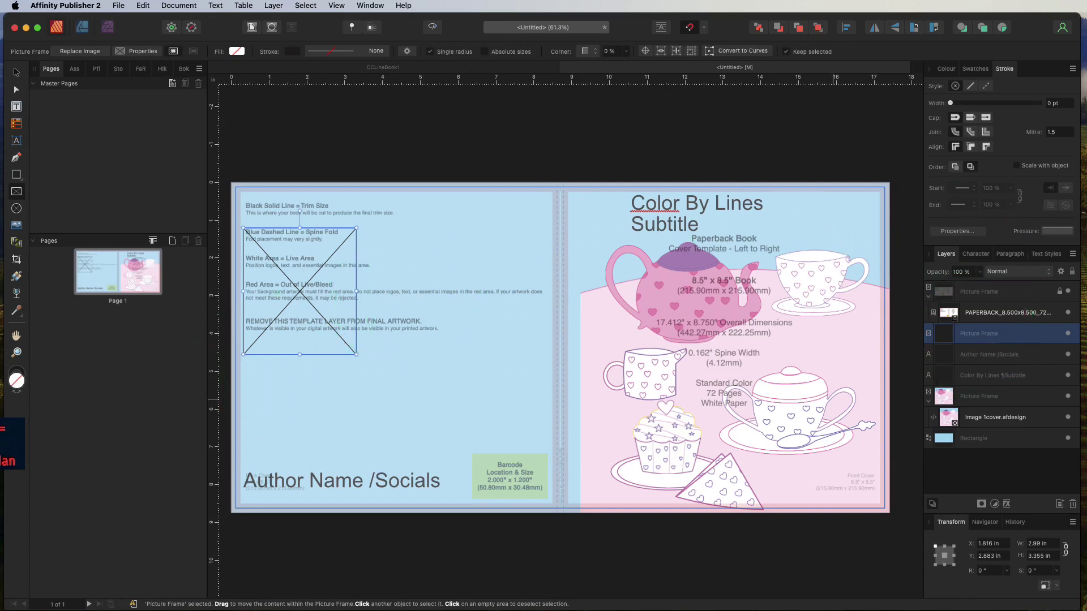
pyautogui.moveTo(869, 403); pyautogui.dragTo(311, 284)
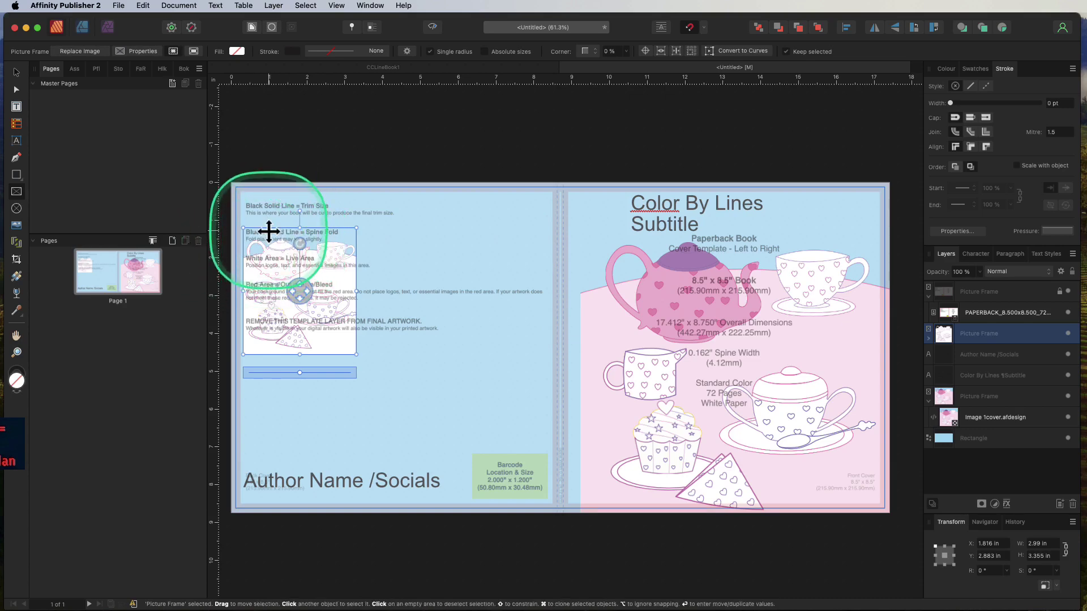
pyautogui.moveTo(268, 231); pyautogui.dragTo(268, 231)
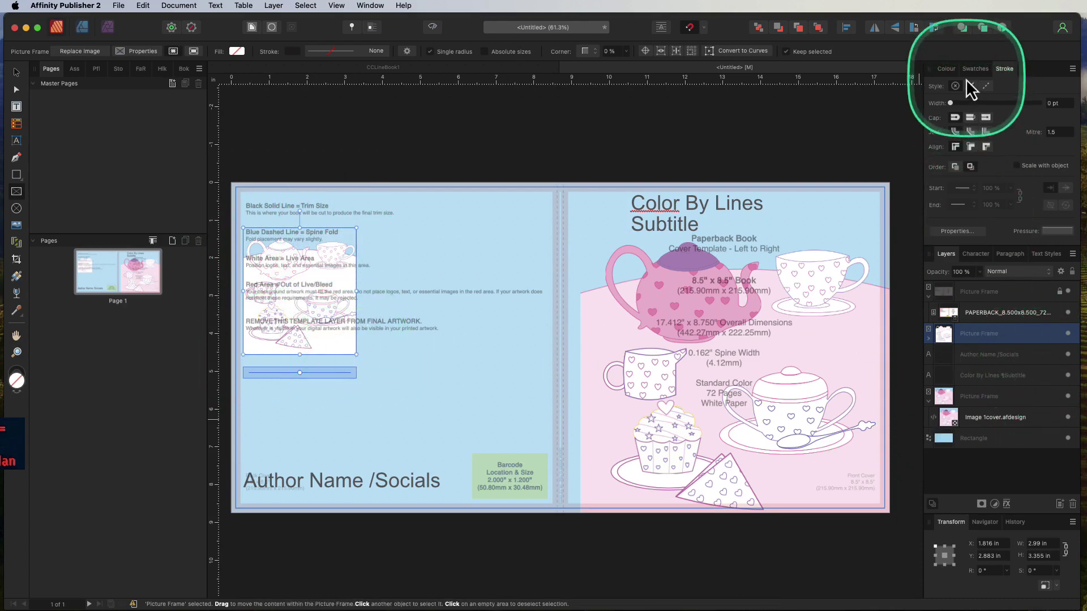
# Give the small back cover picture frame a 2 pt solid stroke.
pyautogui.click(946, 69)
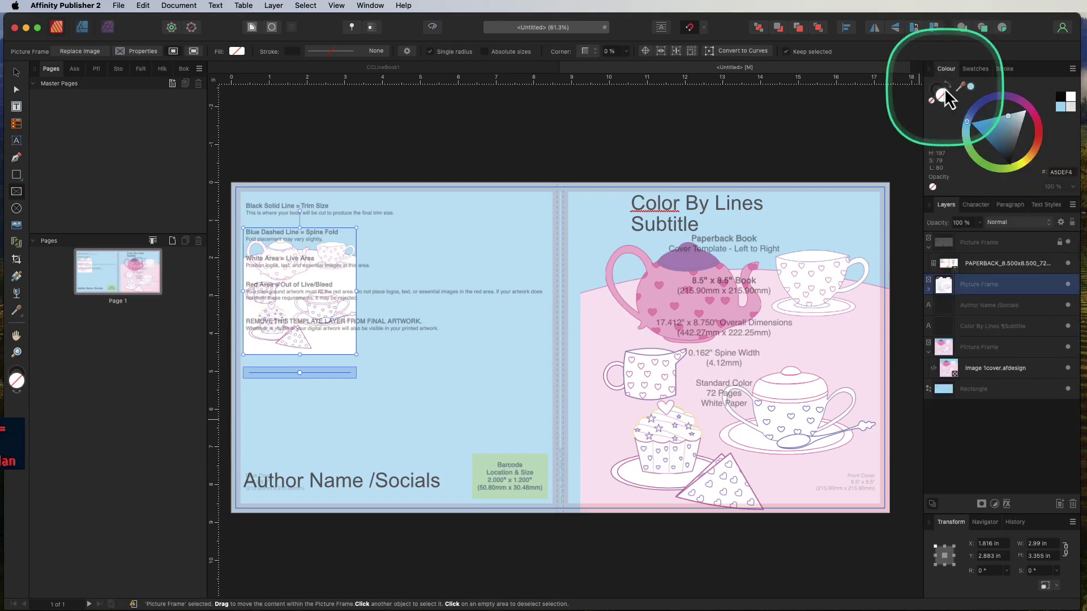
pyautogui.click(1001, 70)
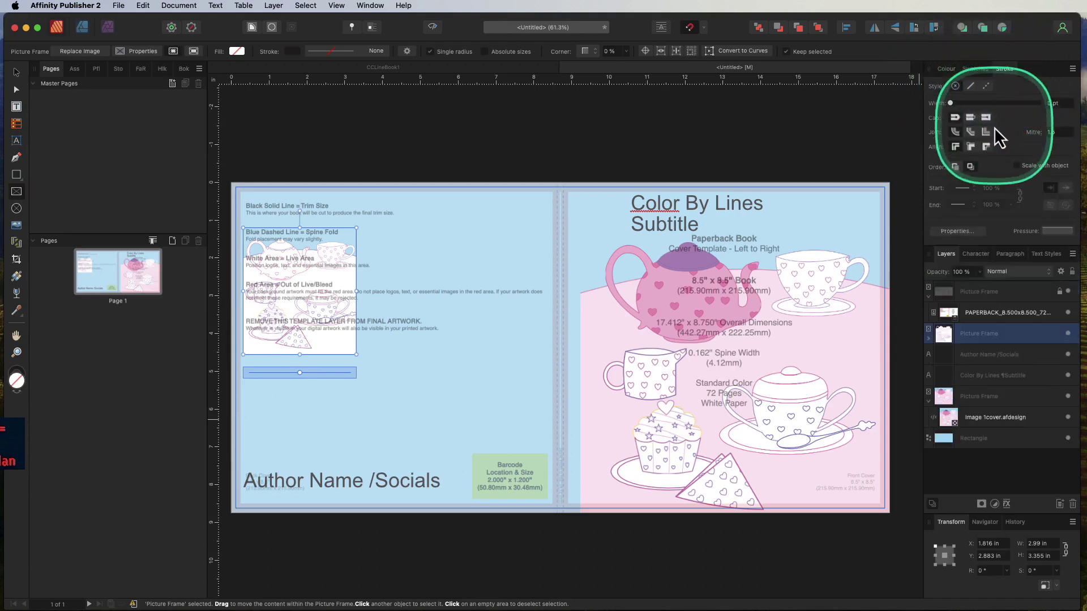
pyautogui.click(951, 104)
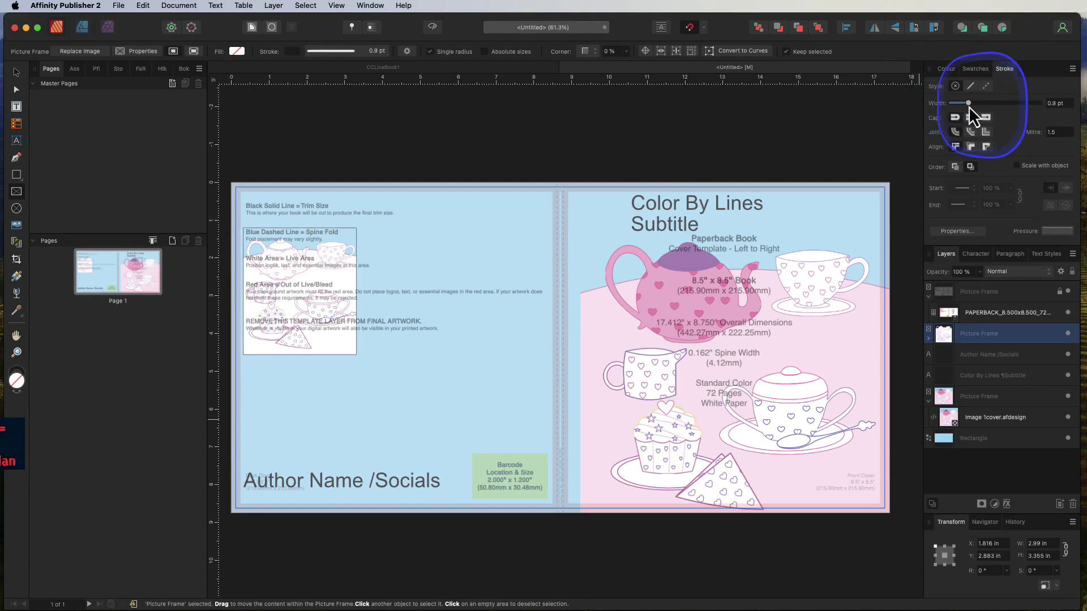
pyautogui.moveTo(970, 106); pyautogui.dragTo(972, 106)
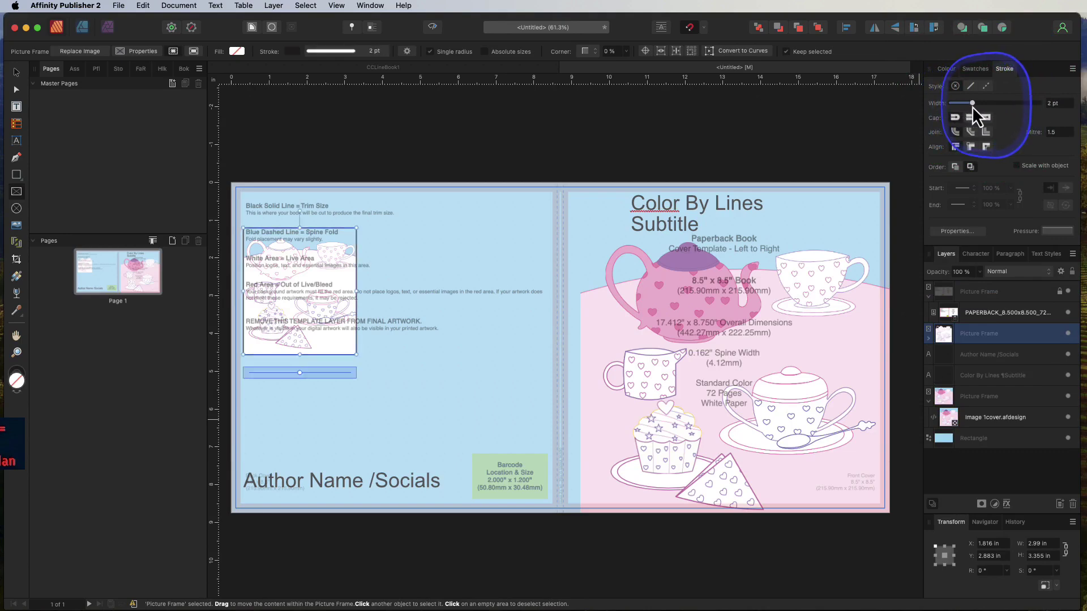
# Add a rectangle inside the back cover picture frame and resize it to the frame's 2.99 x 3.355 in.
pyautogui.click(929, 338)
pyautogui.click(992, 358)
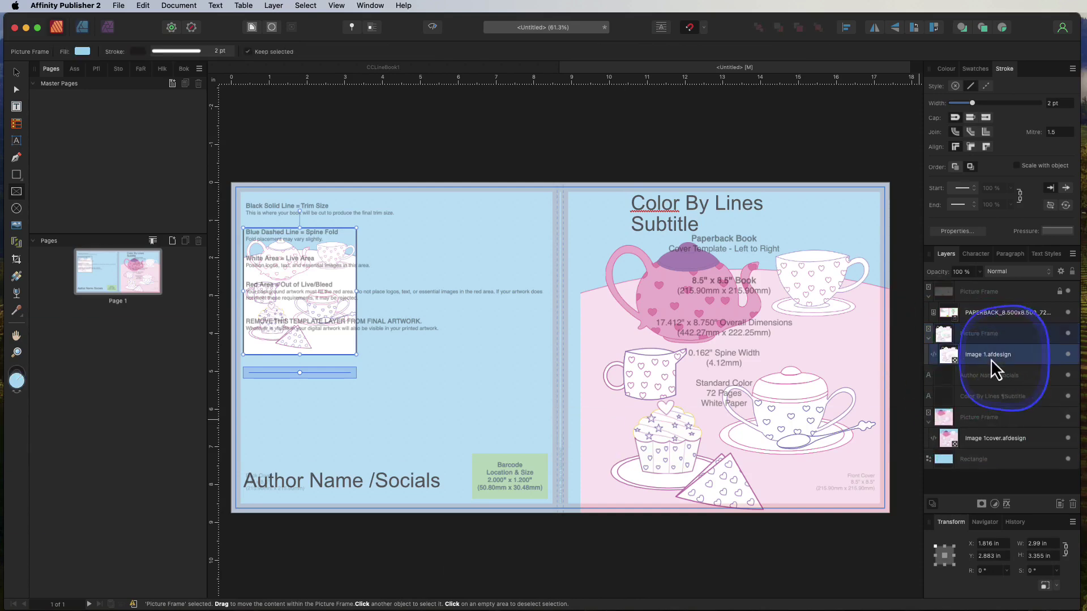
pyautogui.click(17, 175)
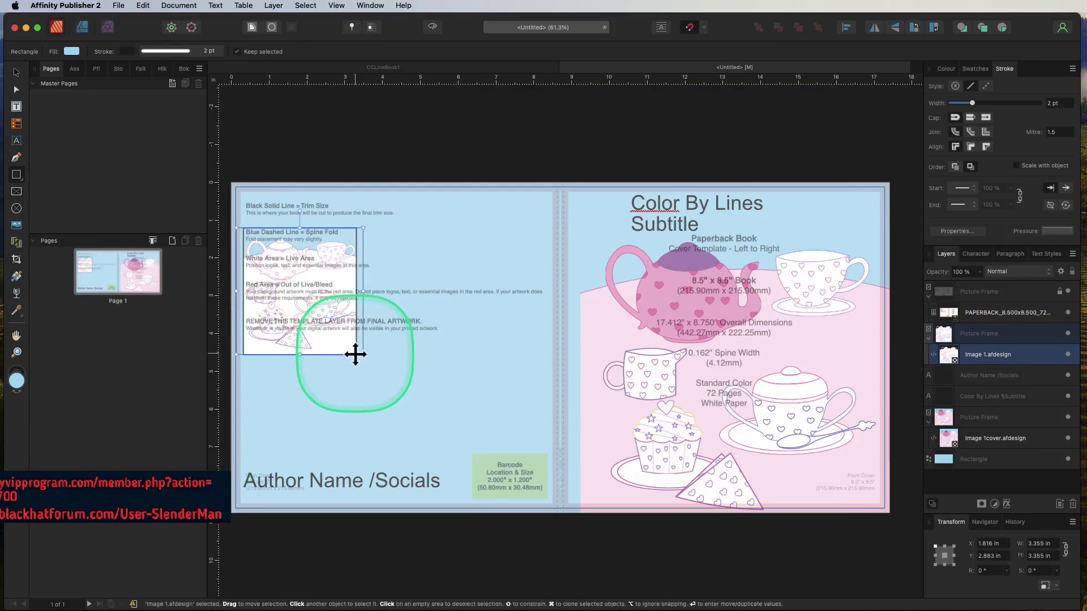
pyautogui.moveTo(395, 375); pyautogui.dragTo(243, 228)
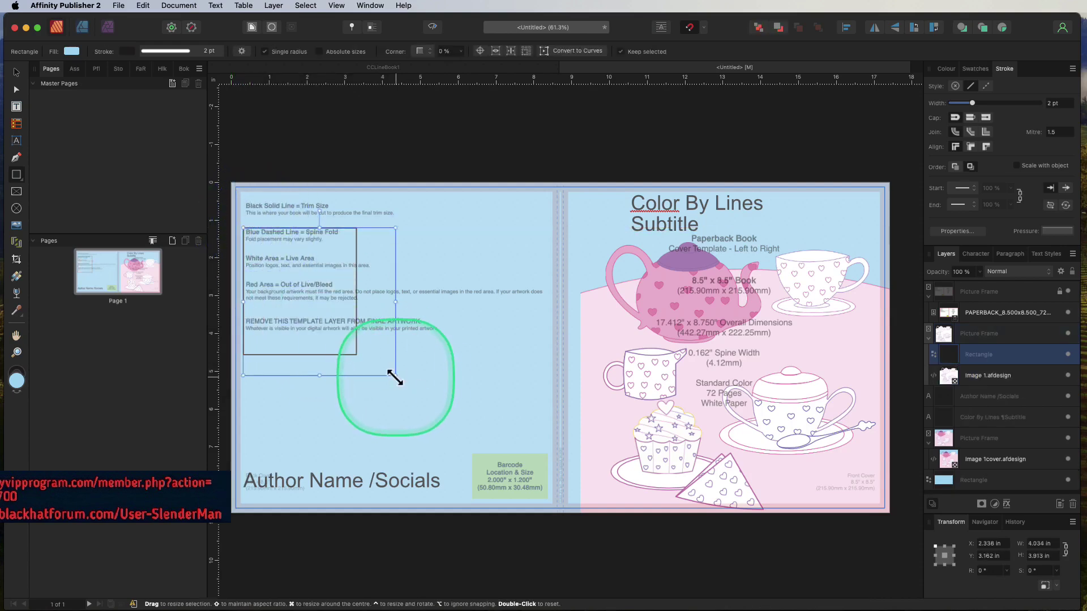
pyautogui.moveTo(395, 377); pyautogui.dragTo(358, 358)
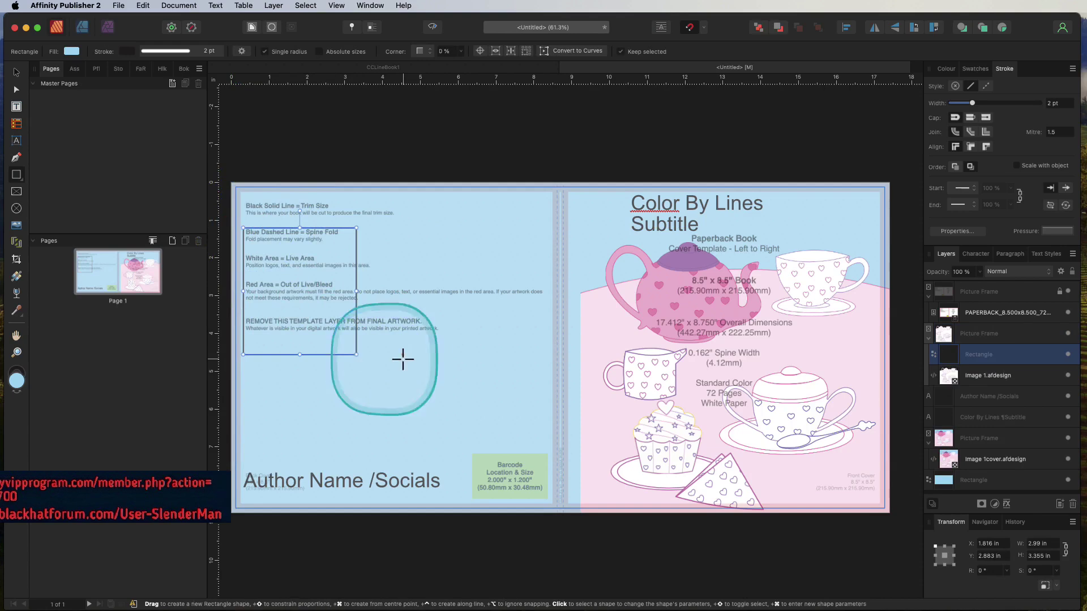
# Fill the new rectangle with white (FFFFFF) and bring its stroke colour forward in the colour selector.
pyautogui.click(948, 70)
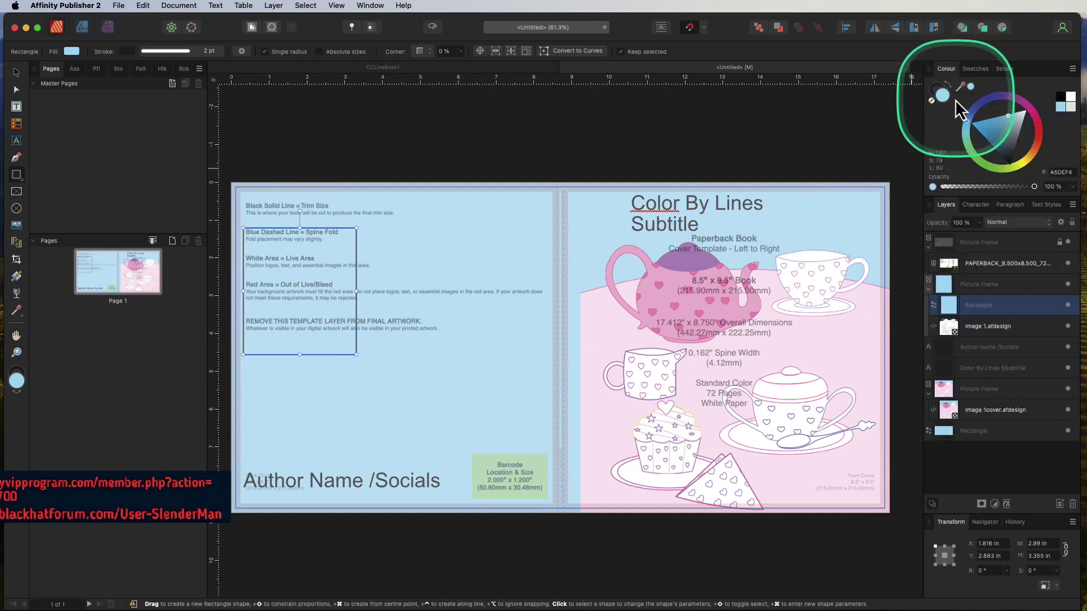
pyautogui.moveTo(1019, 116); pyautogui.dragTo(1036, 116)
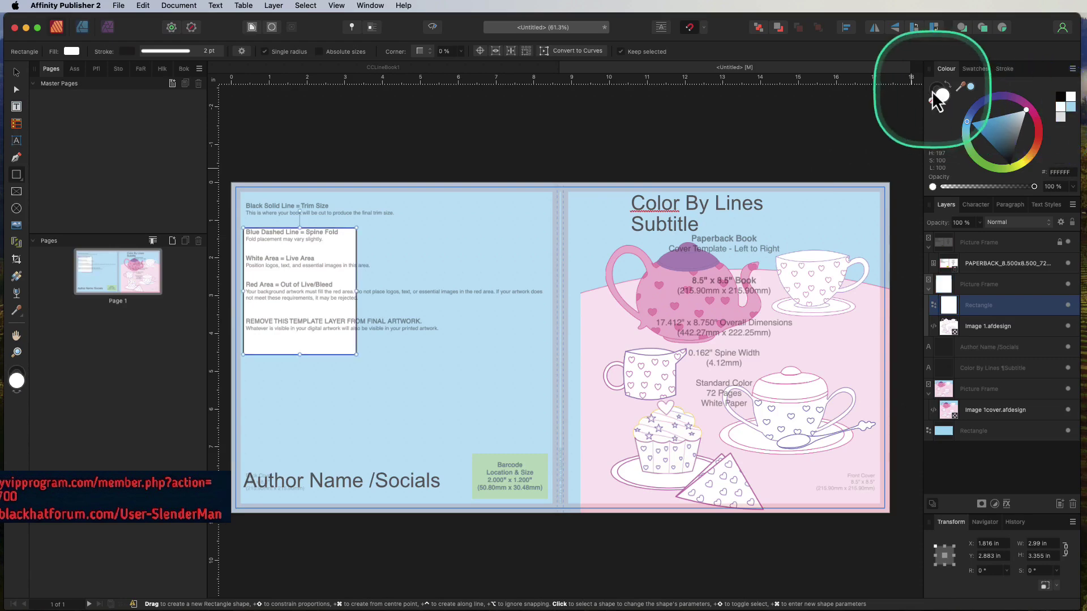
pyautogui.click(932, 103)
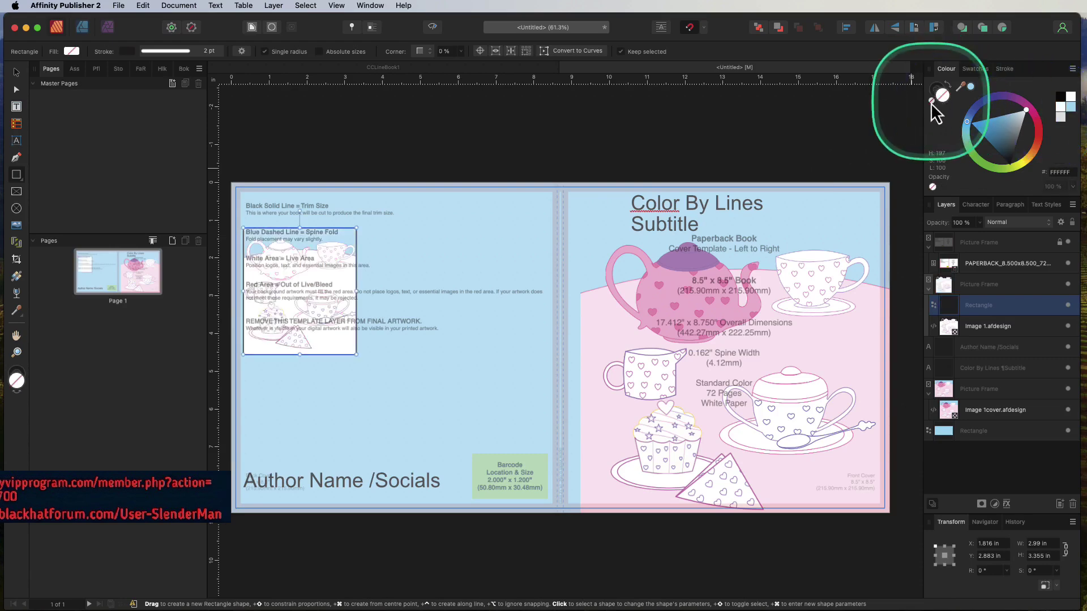
pyautogui.click(1025, 112)
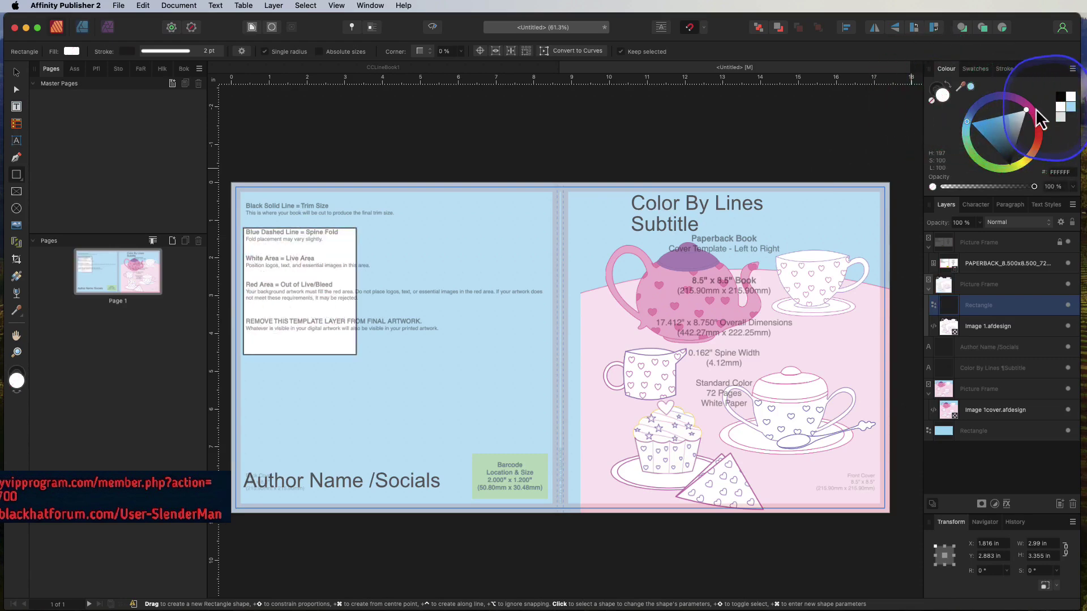
pyautogui.click(938, 93)
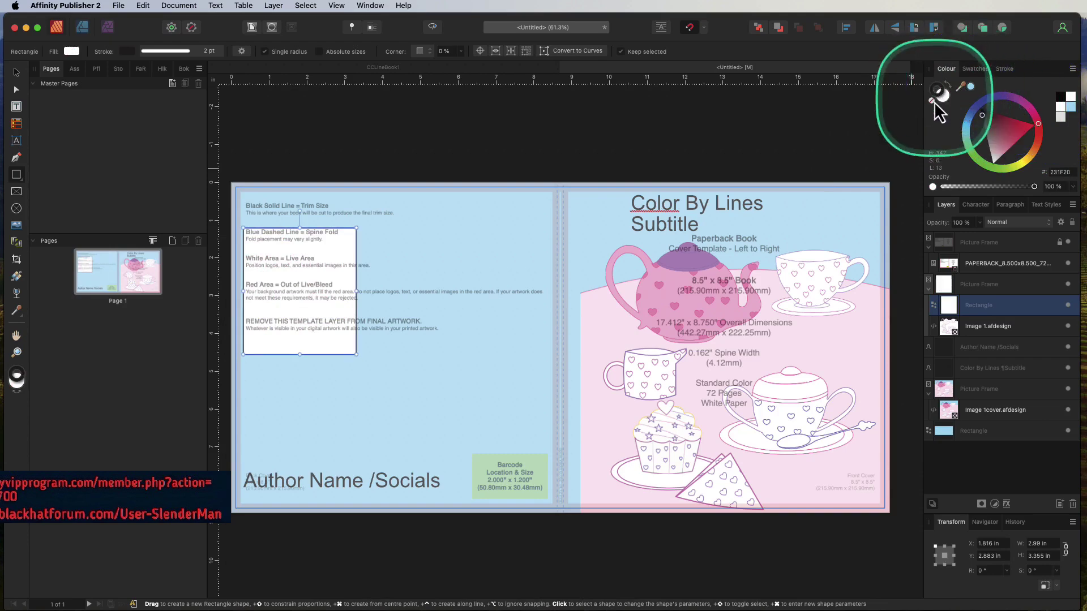
# Move the white rectangle beneath Image 1.afdesign inside its picture frame and hide the template frame.
pyautogui.moveTo(980, 308); pyautogui.dragTo(993, 334)
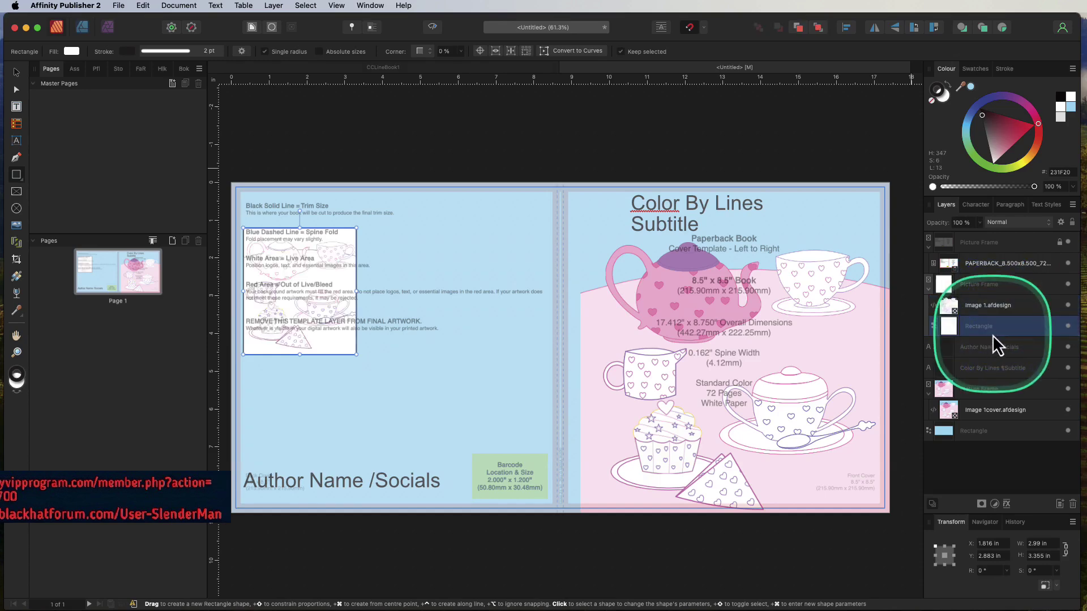
pyautogui.click(1068, 243)
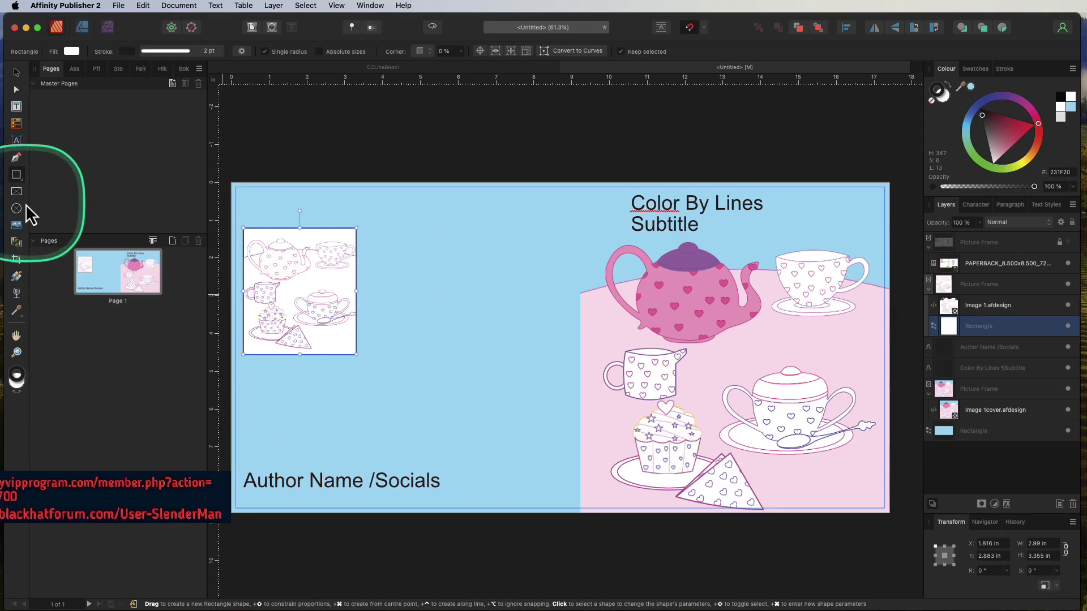
# Duplicate the framed teapot preview and place the copy beside the original on the back cover.
pyautogui.click(17, 191)
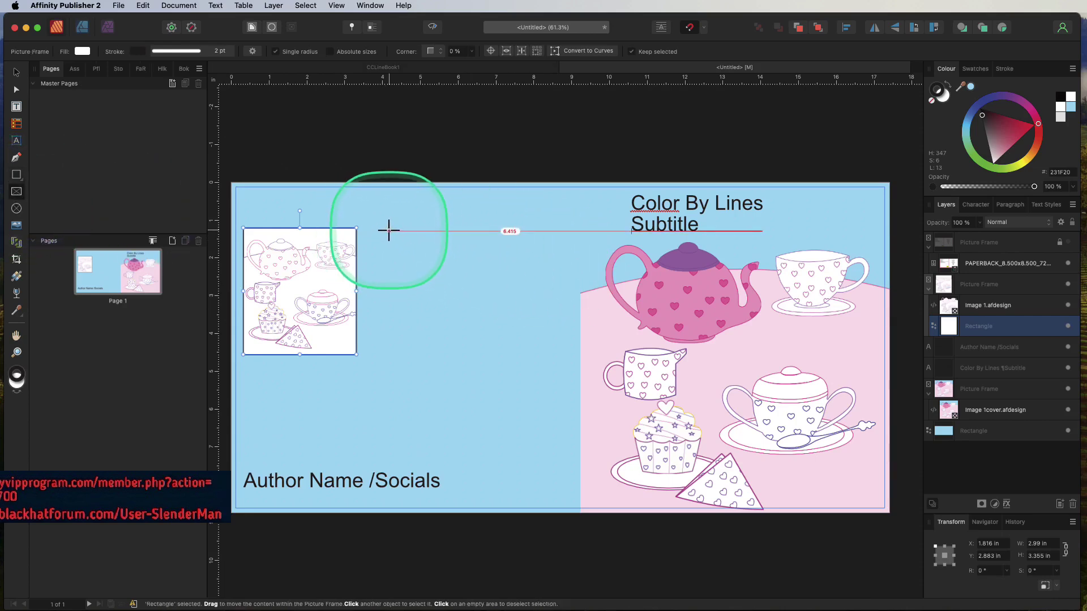
pyautogui.click(990, 292)
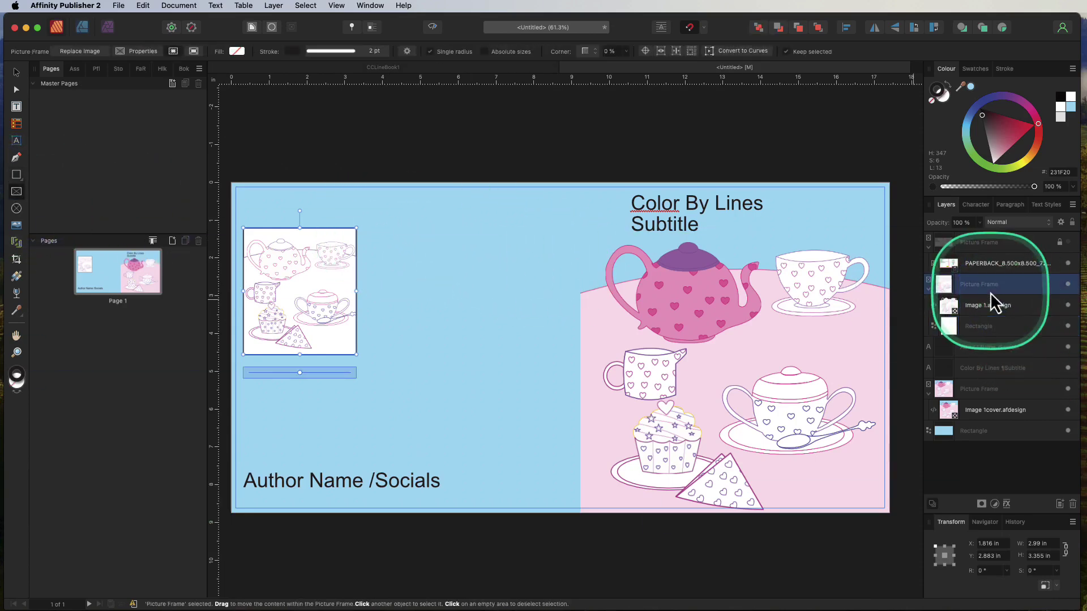
pyautogui.click(17, 72)
pyautogui.moveTo(321, 283); pyautogui.dragTo(452, 290)
# Replace the artwork in the second preview frame with Christmas scene.afdesign and set its scaling to Stretch to Fit.
pyautogui.click(999, 328)
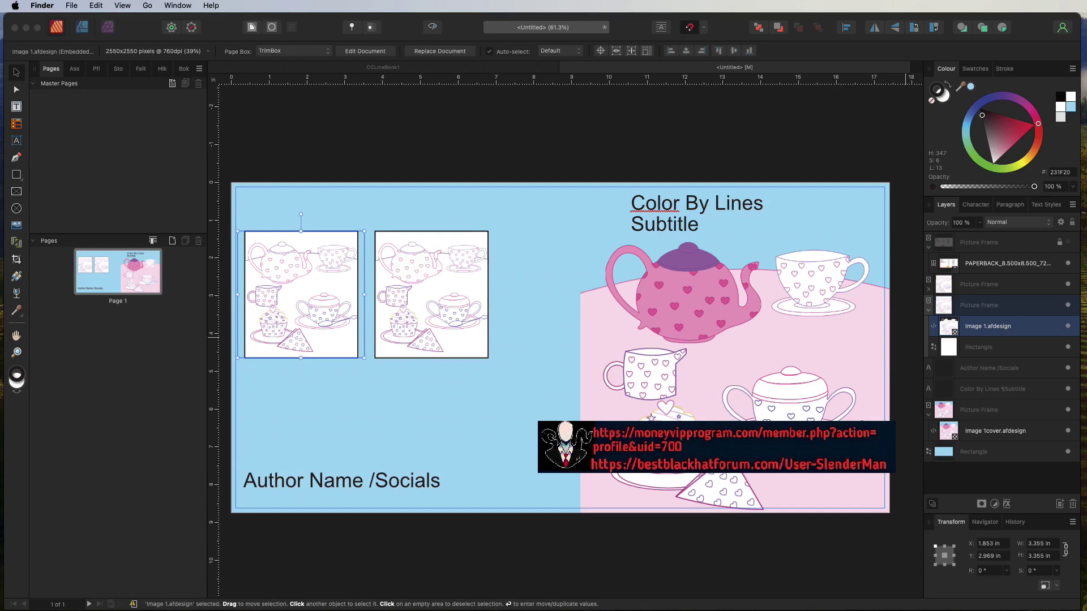
pyautogui.moveTo(793, 447)
pyautogui.mouseDown()
pyautogui.moveTo(872, 396)
pyautogui.moveTo(918, 402)
pyautogui.moveTo(792, 447)
pyautogui.mouseUp()
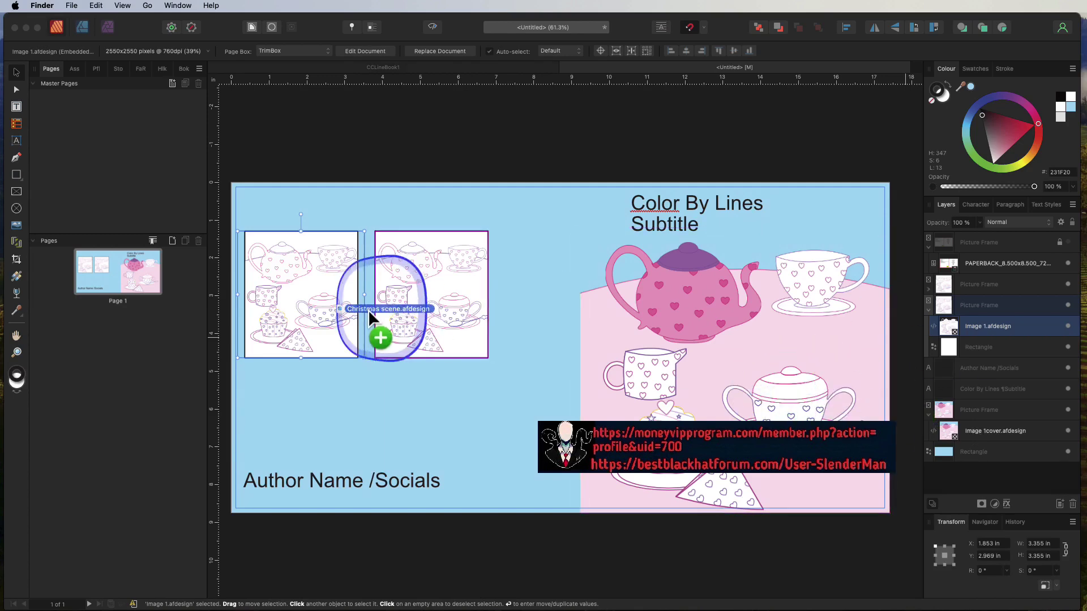
pyautogui.moveTo(368, 310); pyautogui.dragTo(471, 306)
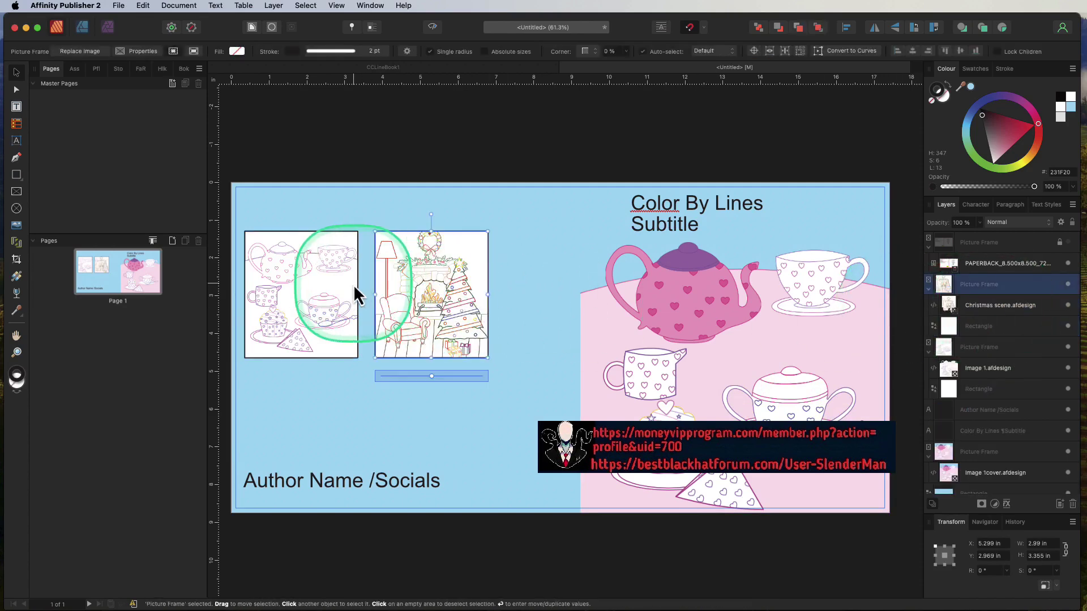
pyautogui.moveTo(432, 376)
pyautogui.mouseDown()
pyautogui.moveTo(423, 378)
pyautogui.moveTo(434, 375)
pyautogui.mouseUp()
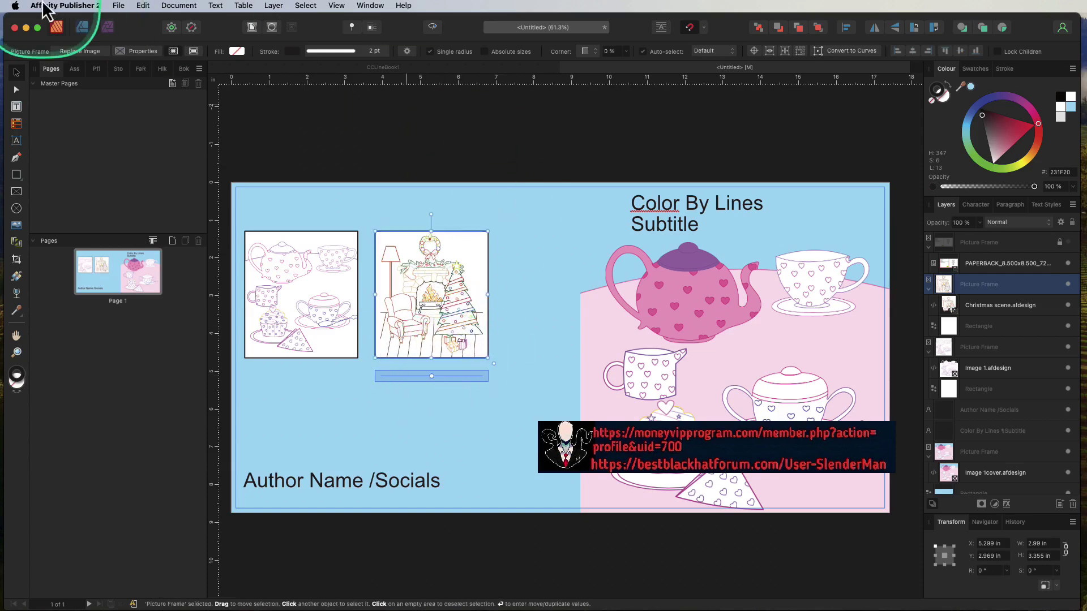
pyautogui.click(135, 51)
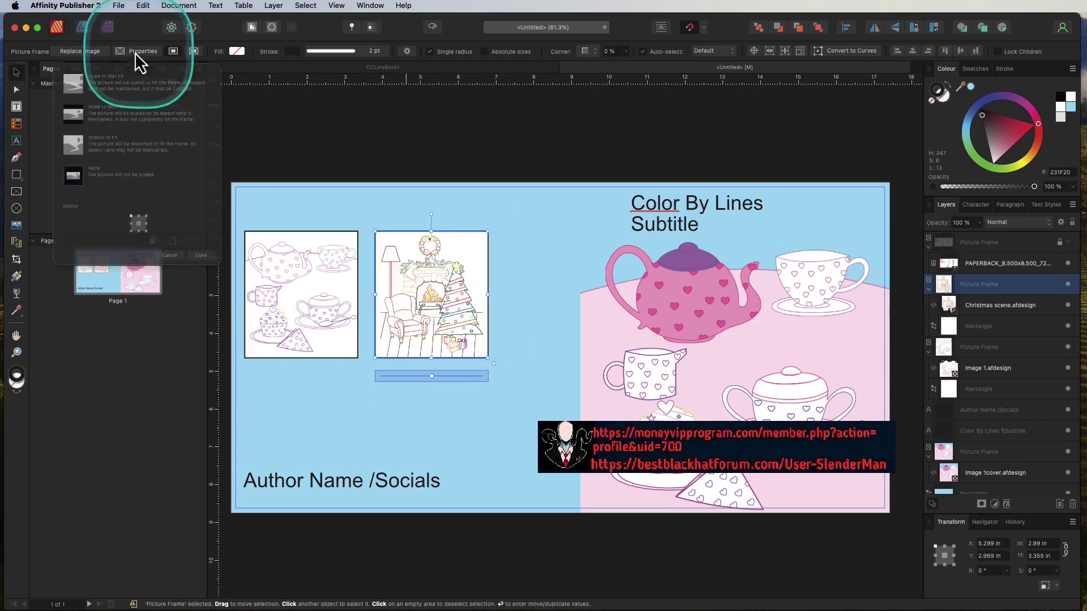
pyautogui.click(63, 165)
# Examine the back cover previews and the front cover layout across the whole spread.
pyautogui.scroll(-3, 530, 235)
pyautogui.hscroll(-2, 530, 235)
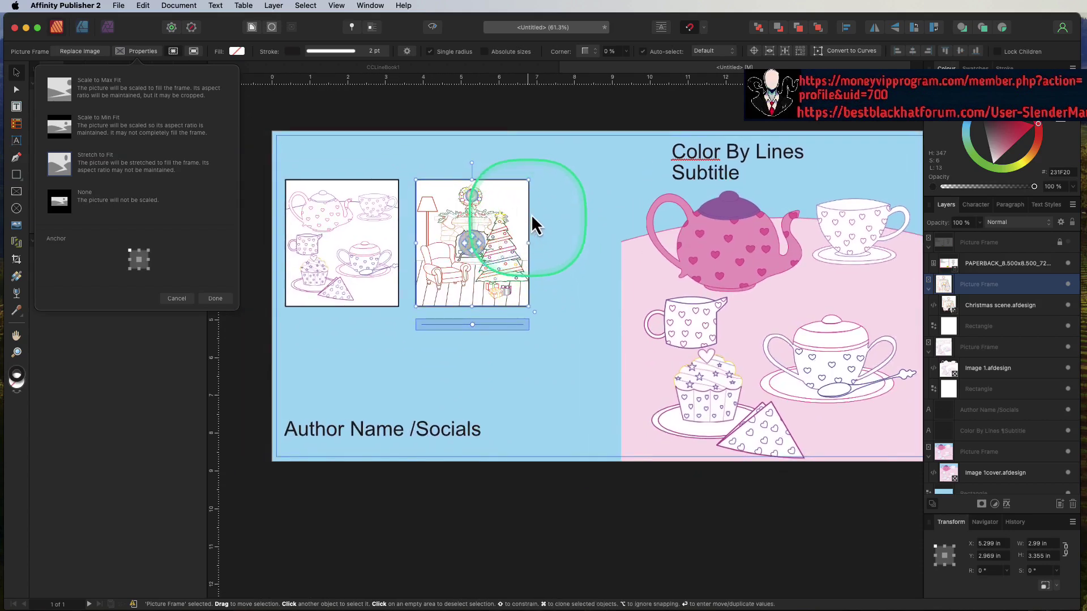
pyautogui.scroll(-3, 560, 188)
pyautogui.scroll(-5, 561, 188)
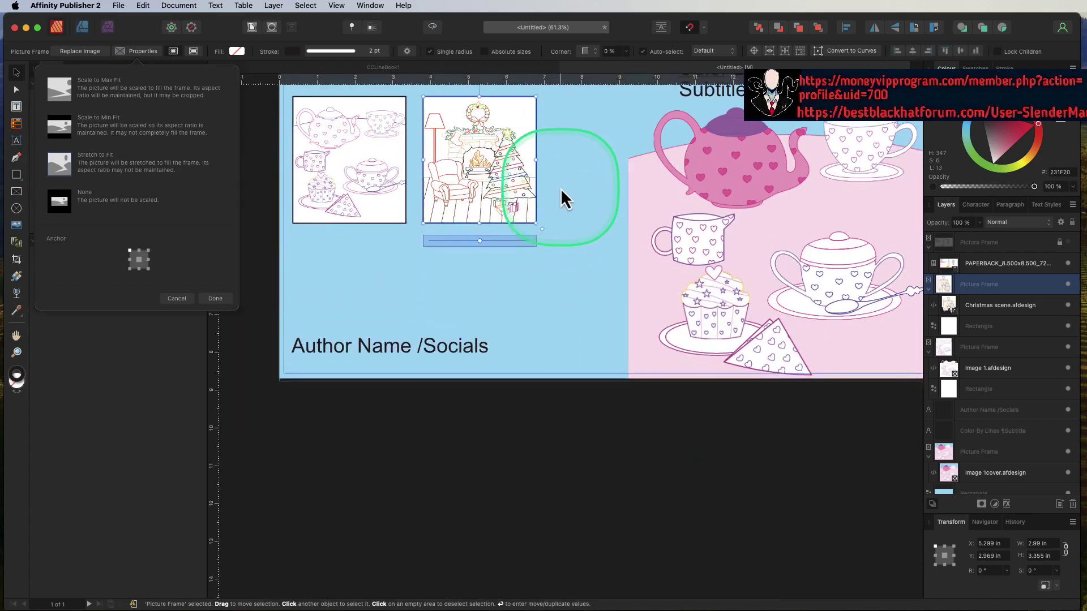
pyautogui.hscroll(-2, 560, 188)
pyautogui.scroll(8, 560, 188)
pyautogui.hscroll(5, 560, 188)
pyautogui.hscroll(5, 562, 192)
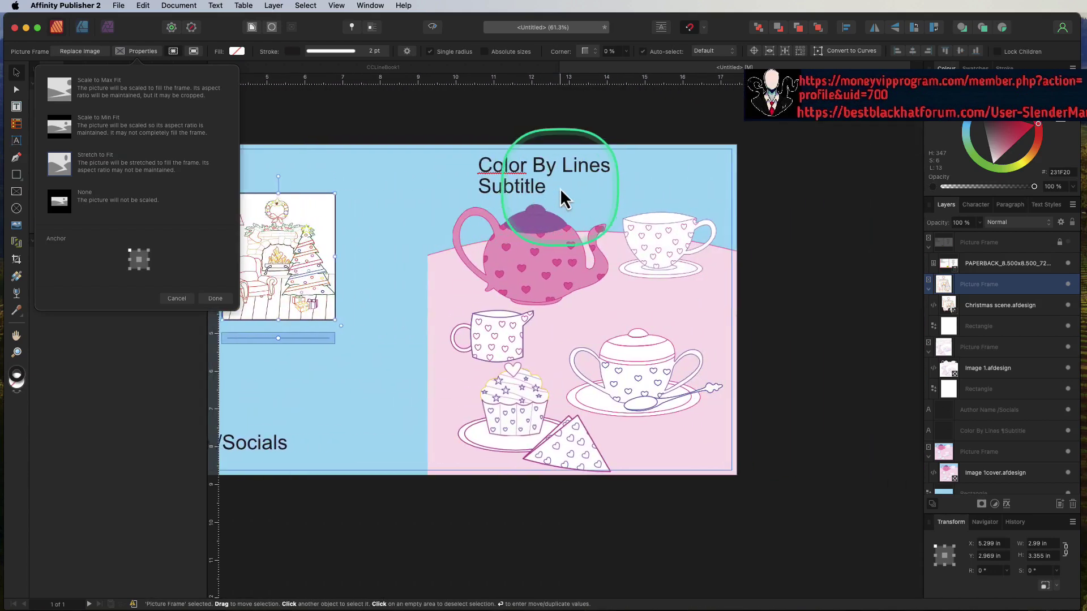
pyautogui.hscroll(-8, 562, 192)
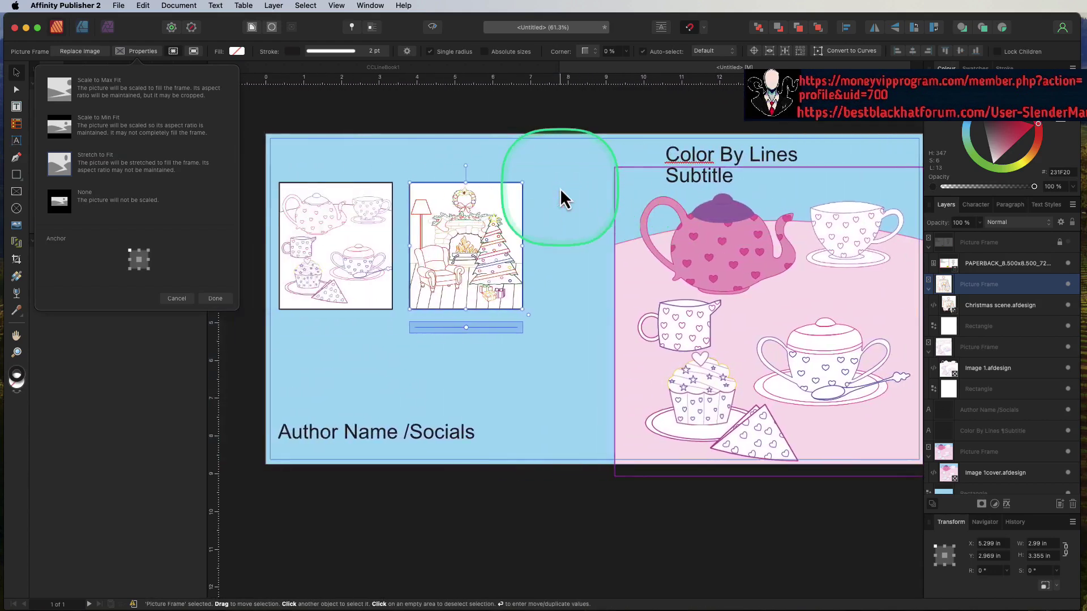
# Move the Color By Lines title and subtitle further right on the front cover, to about X 13.87 in.
pyautogui.click(726, 153)
pyautogui.moveTo(731, 157); pyautogui.dragTo(789, 161)
pyautogui.scroll(-3, 797, 171)
pyautogui.hscroll(5, 797, 171)
pyautogui.hscroll(3, 797, 171)
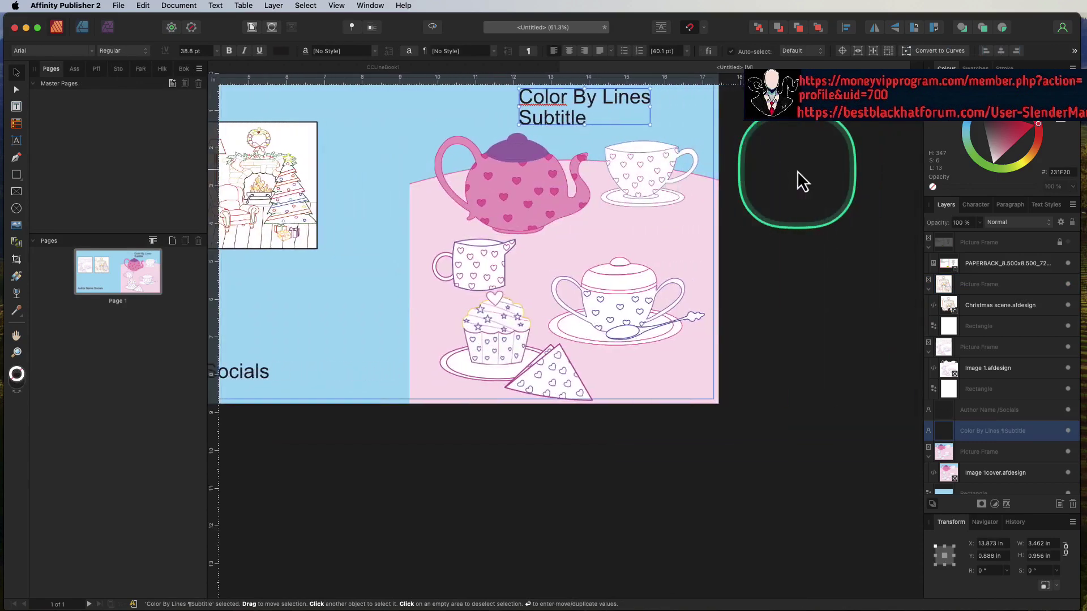
pyautogui.scroll(4, 797, 171)
pyautogui.scroll(-4, 655, 217)
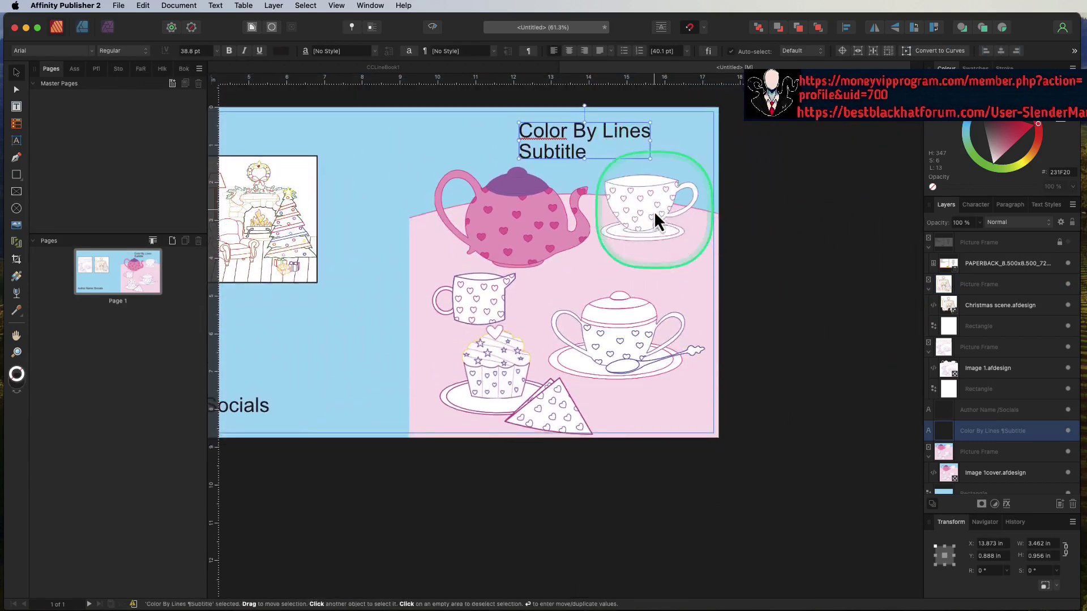
pyautogui.scroll(4, 658, 216)
pyautogui.hscroll(-3, 657, 216)
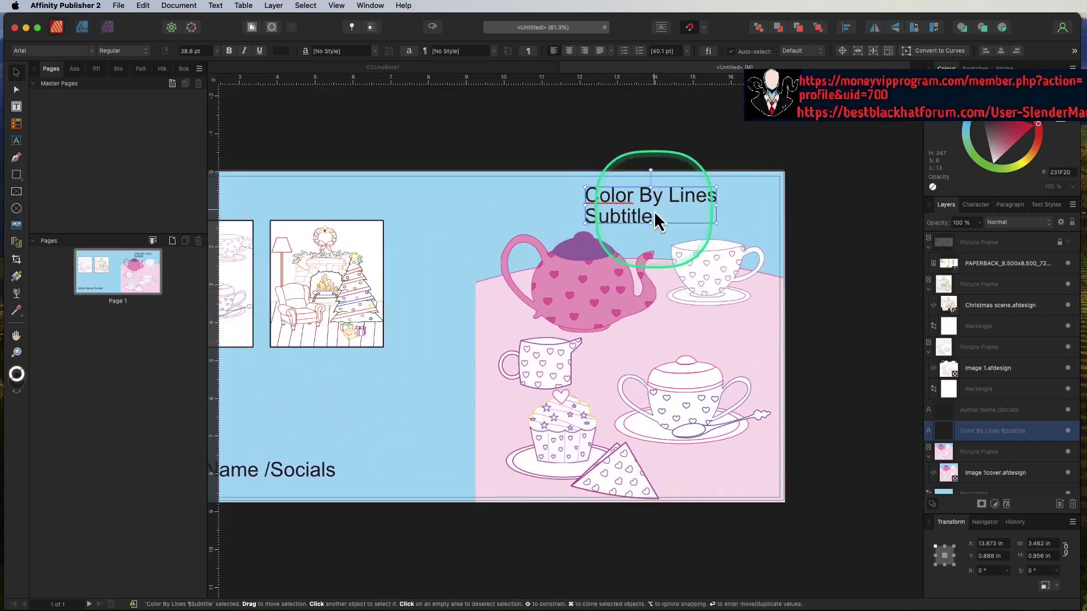
# Show the template frame, reposition the title to about X 13.54 in against it and centre-align both text lines.
pyautogui.click(1068, 244)
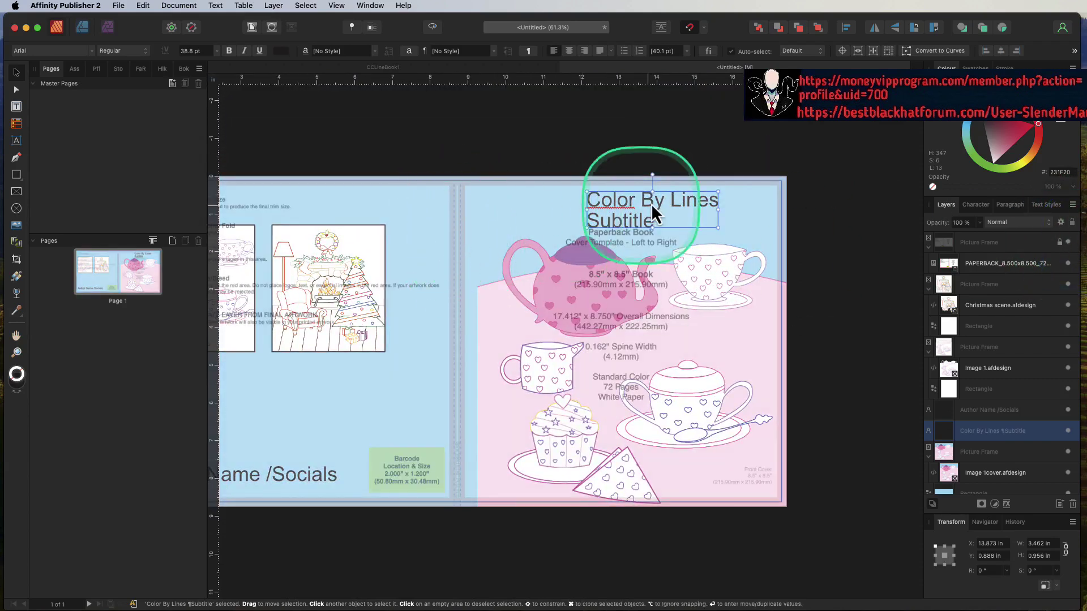
pyautogui.moveTo(639, 221); pyautogui.dragTo(555, 175)
pyautogui.doubleClick(642, 220)
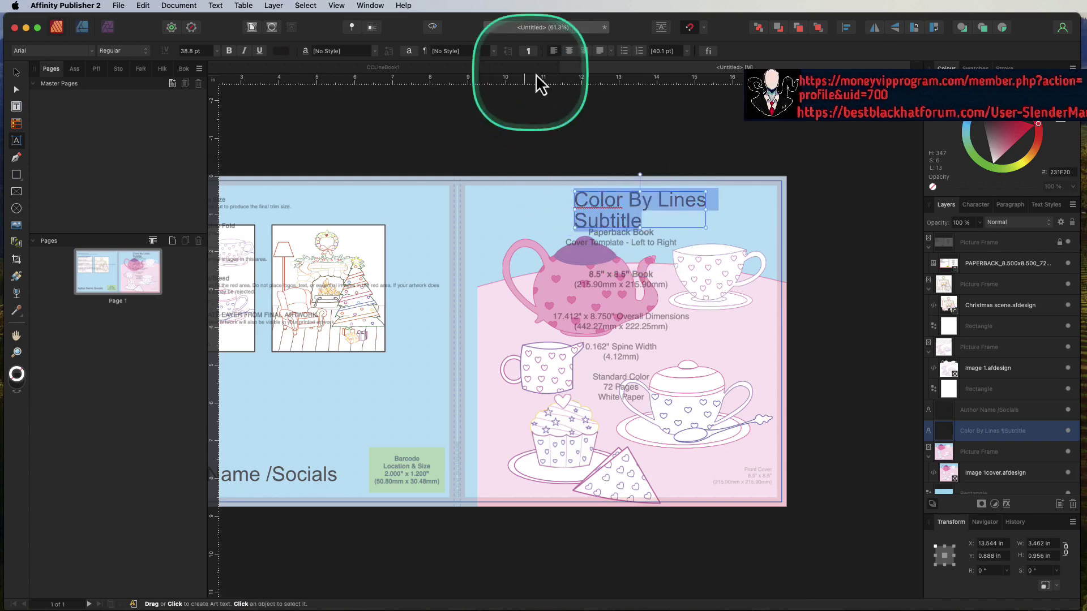
pyautogui.click(569, 51)
# Examine how the artwork and text line up with the template's spine, trim and barcode areas.
pyautogui.scroll(-5, 691, 230)
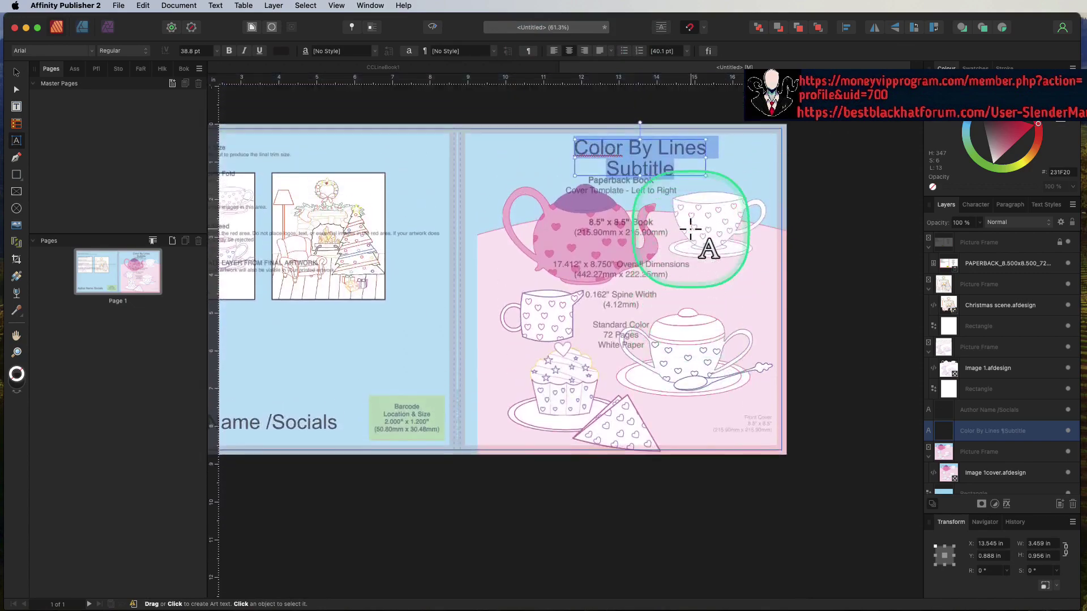
pyautogui.hscroll(-5, 690, 229)
pyautogui.hscroll(7, 689, 228)
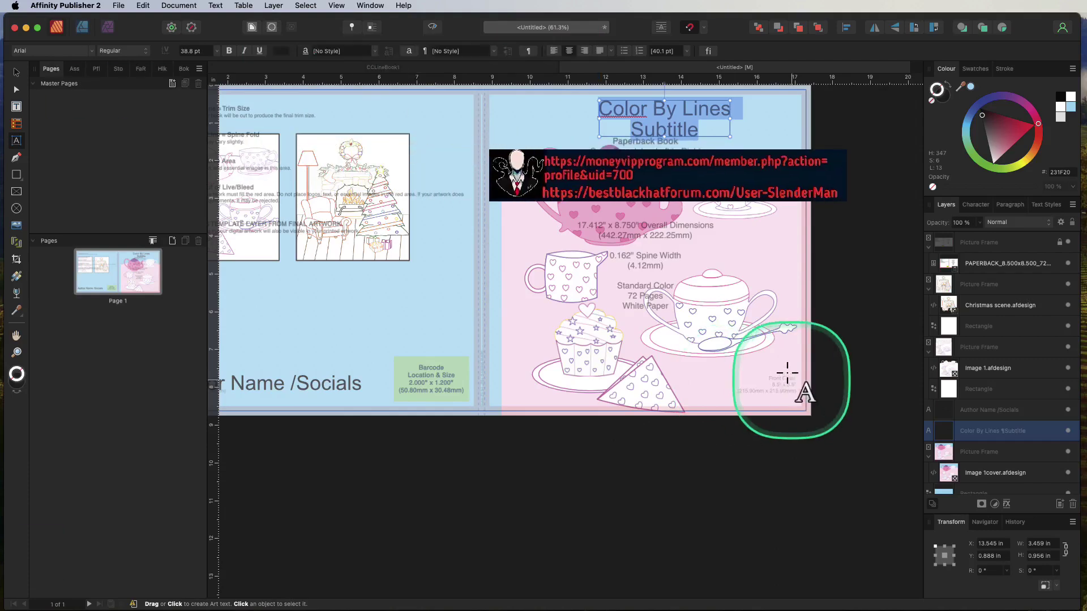
pyautogui.scroll(-1, 731, 238)
pyautogui.scroll(-2, 731, 238)
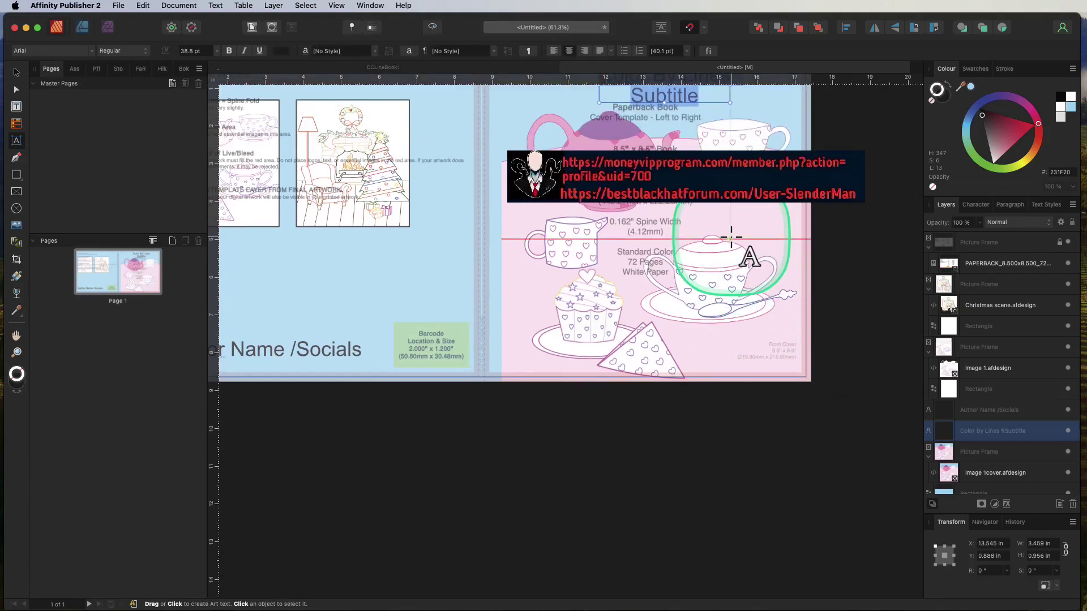
pyautogui.scroll(10, 730, 237)
pyautogui.hscroll(-4, 668, 272)
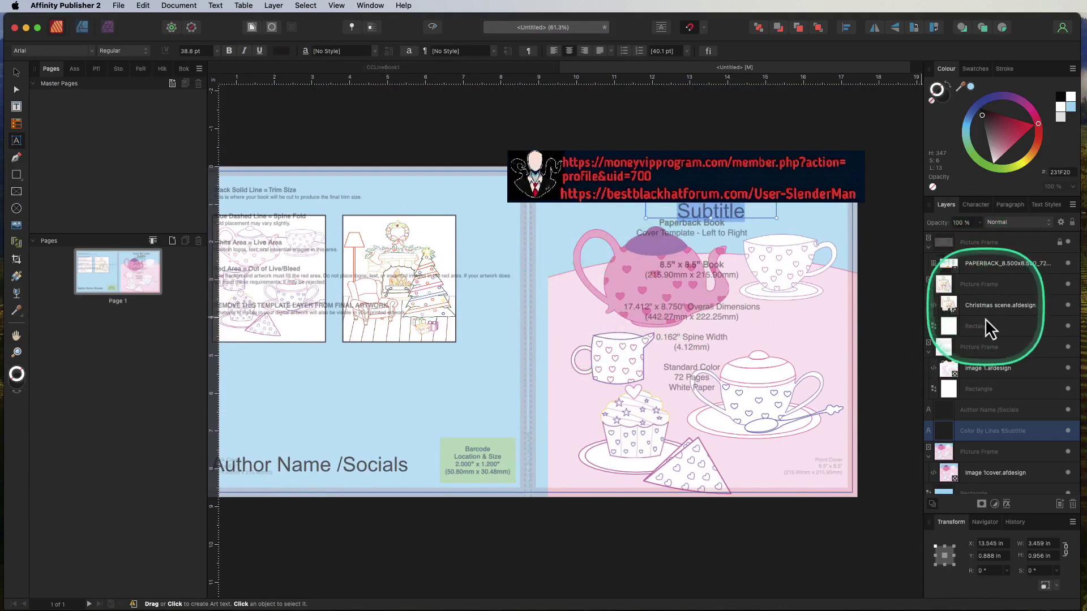
pyautogui.click(988, 452)
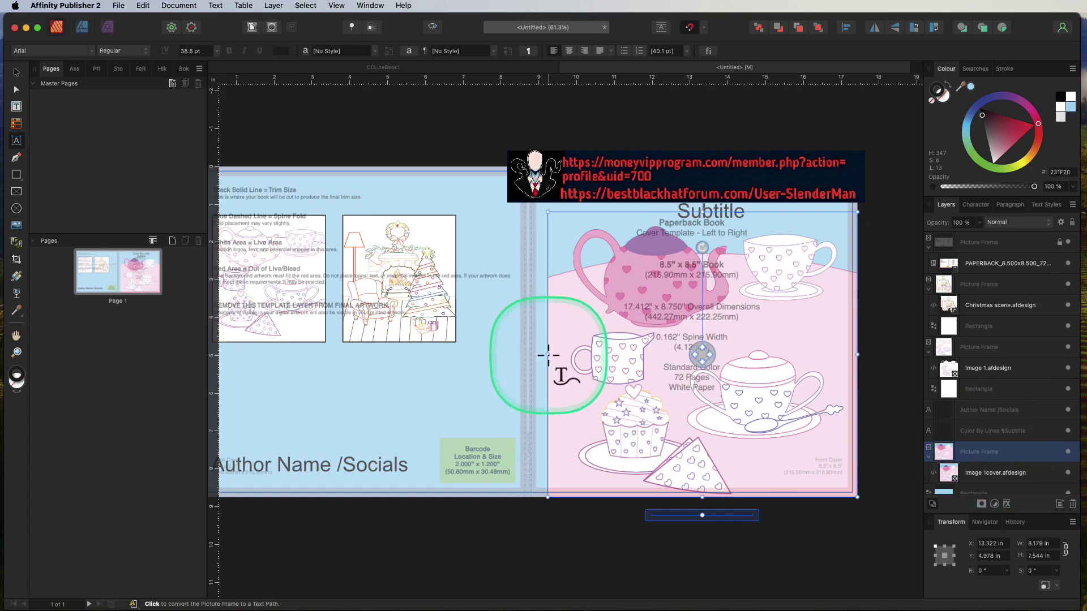
pyautogui.press('t')
pyautogui.click(546, 355)
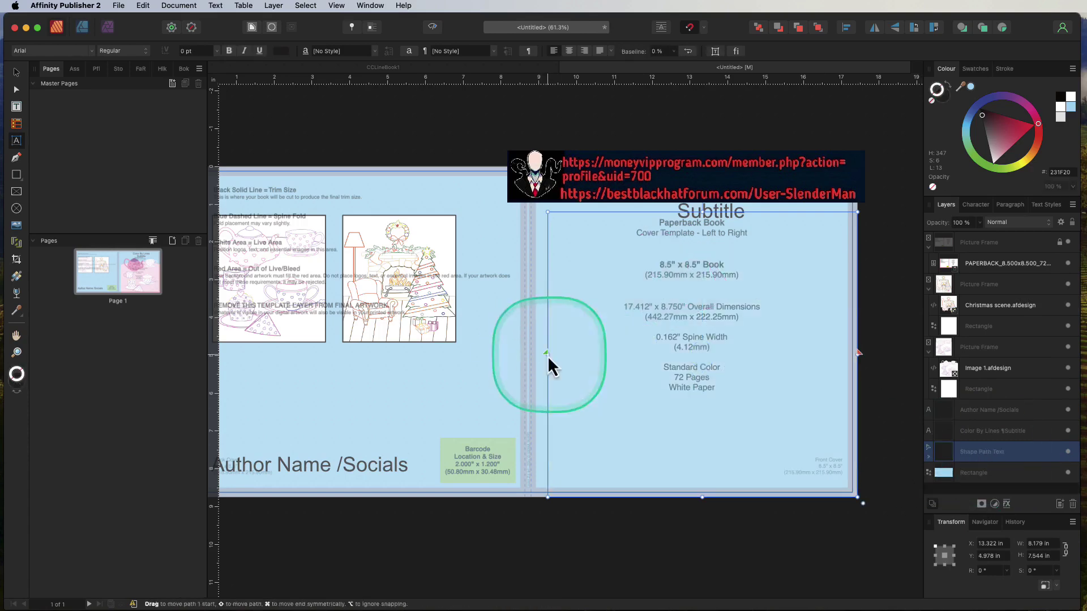
pyautogui.press('super+z')
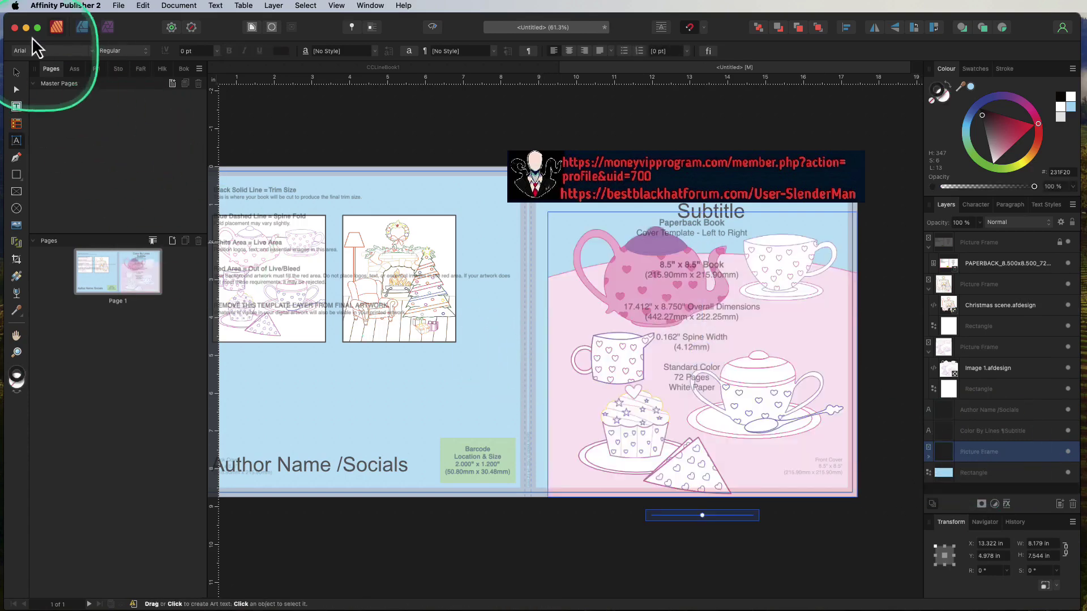
# Widen the front cover picture frame toward the spine to about 8.475 in so the artwork reaches the fold.
pyautogui.click(15, 72)
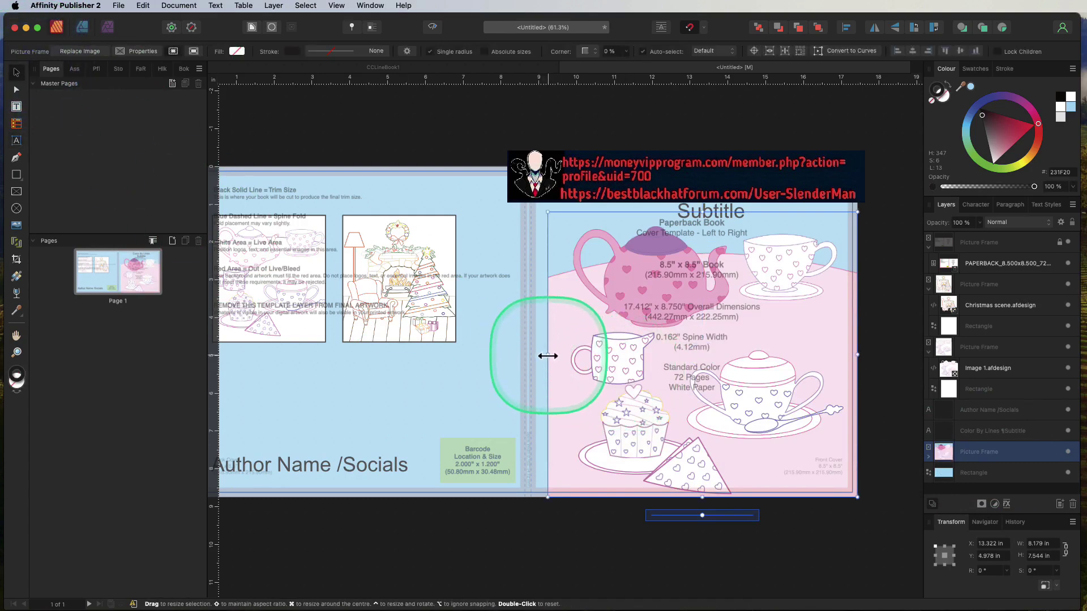
pyautogui.moveTo(547, 355); pyautogui.dragTo(537, 355)
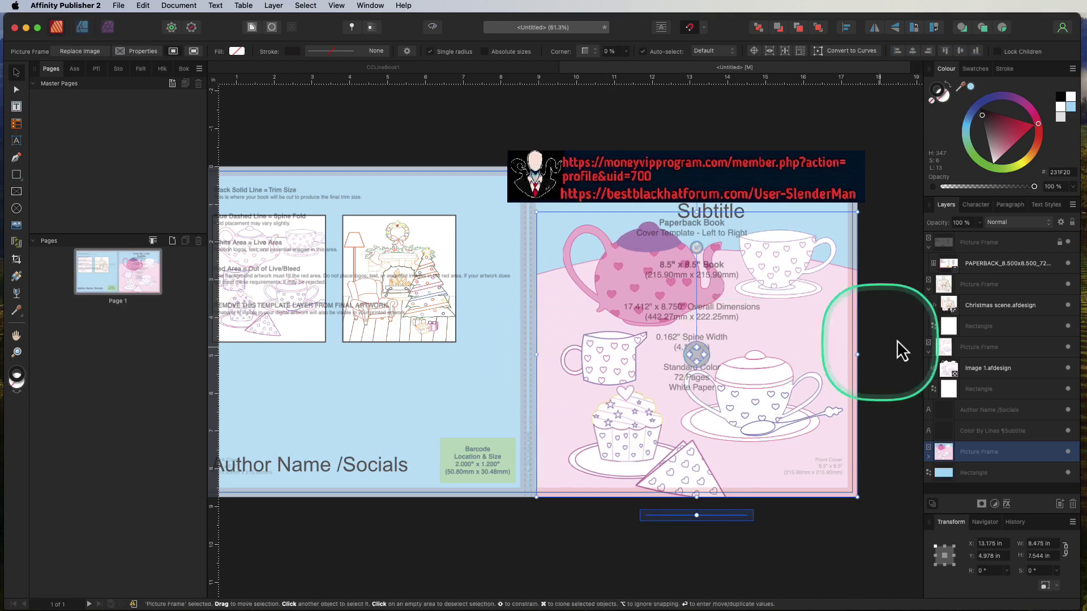
pyautogui.click(876, 338)
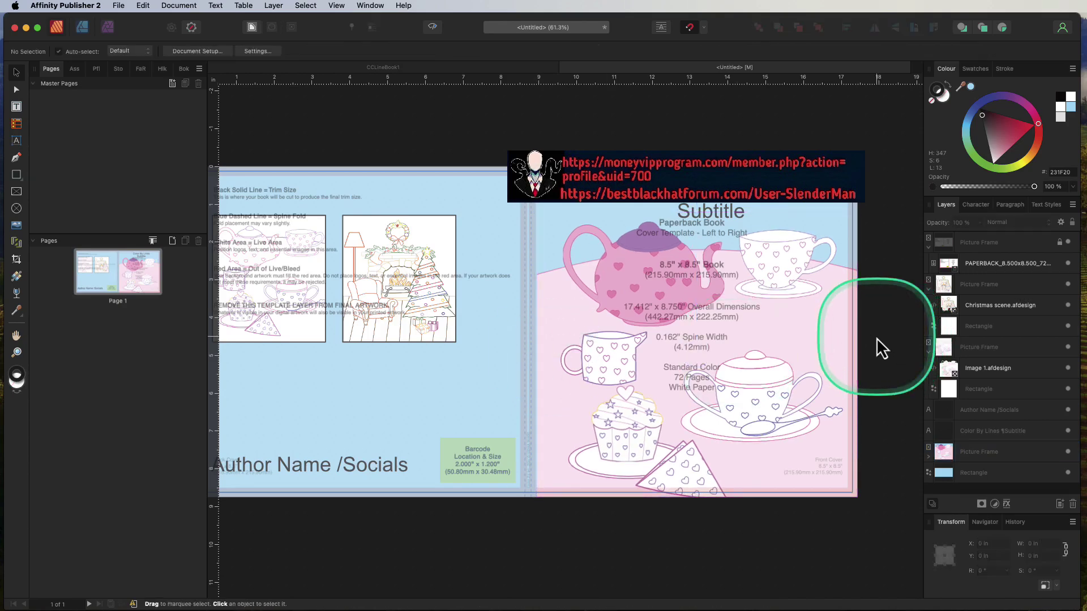
# Check the back and front covers against the template, and hide the template frame.
pyautogui.scroll(-3, 480, 264)
pyautogui.hscroll(-2, 480, 264)
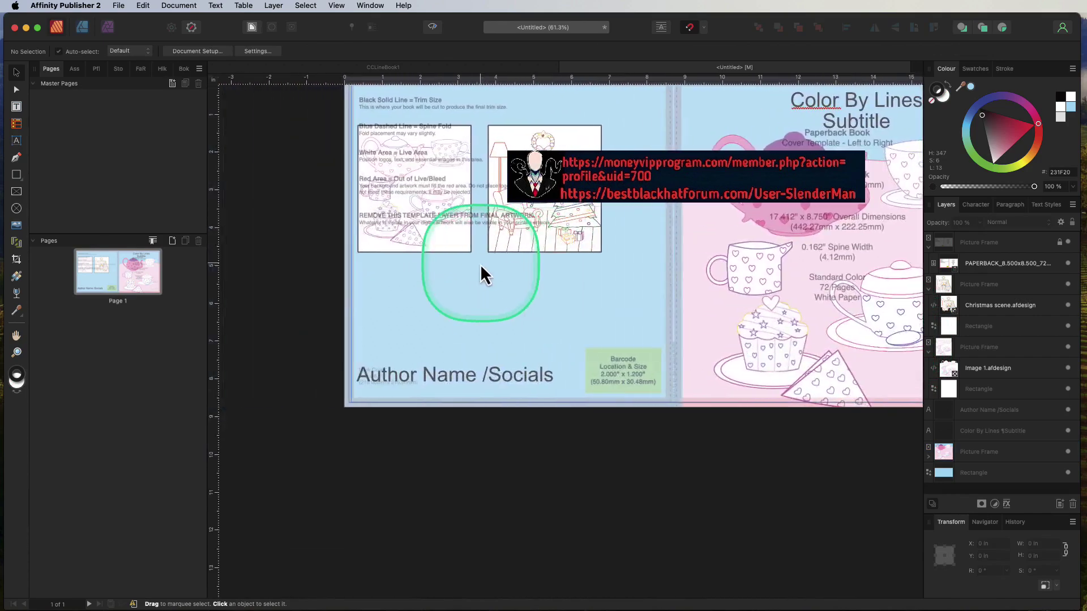
pyautogui.scroll(-3, 481, 264)
pyautogui.hscroll(5, 480, 264)
pyautogui.scroll(5, 480, 264)
pyautogui.hscroll(2, 480, 264)
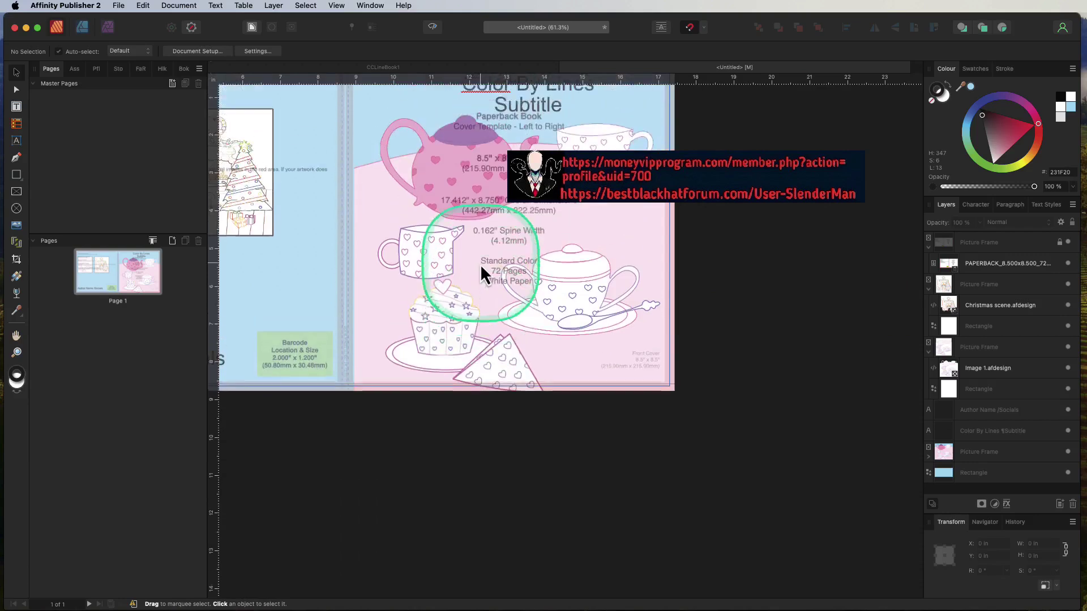
pyautogui.click(1068, 242)
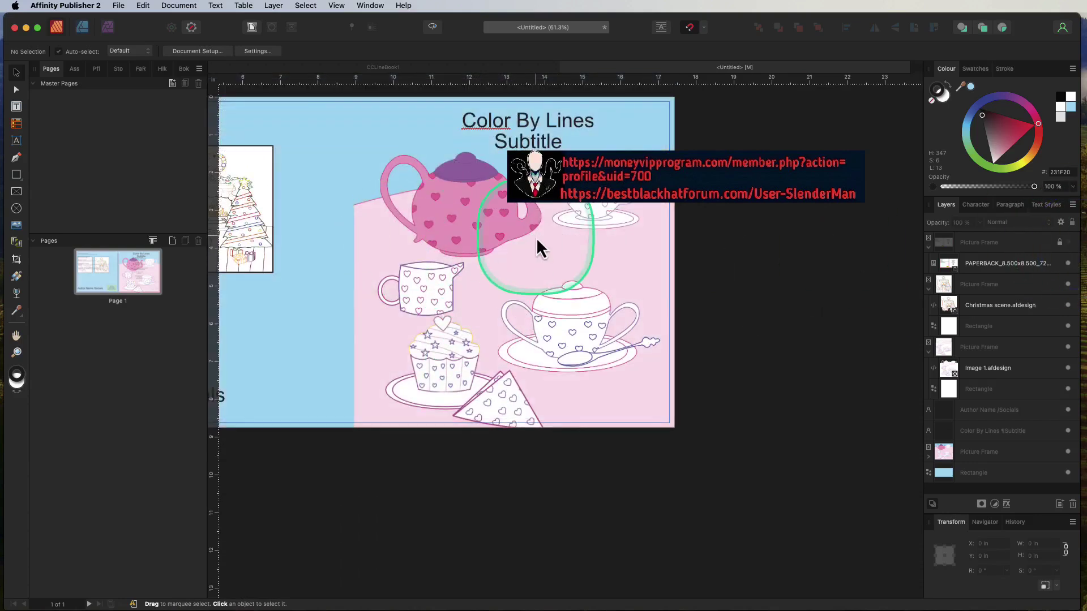
pyautogui.hscroll(-8, 538, 242)
pyautogui.scroll(2, 539, 242)
pyautogui.hscroll(-3, 545, 237)
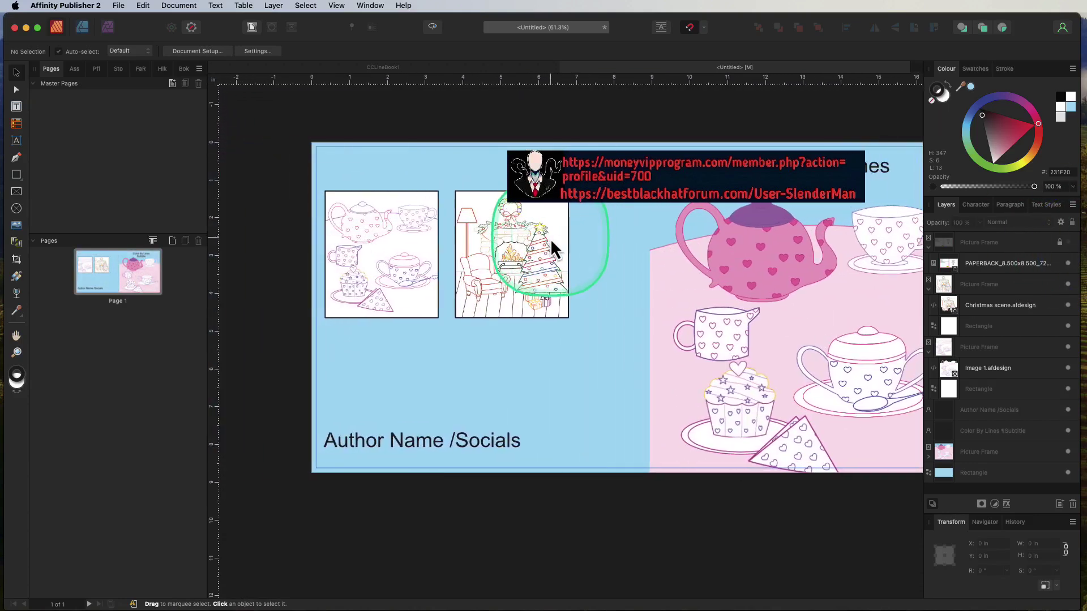
# Save the document as Cover in the ccbline folder.
pyautogui.click(118, 6)
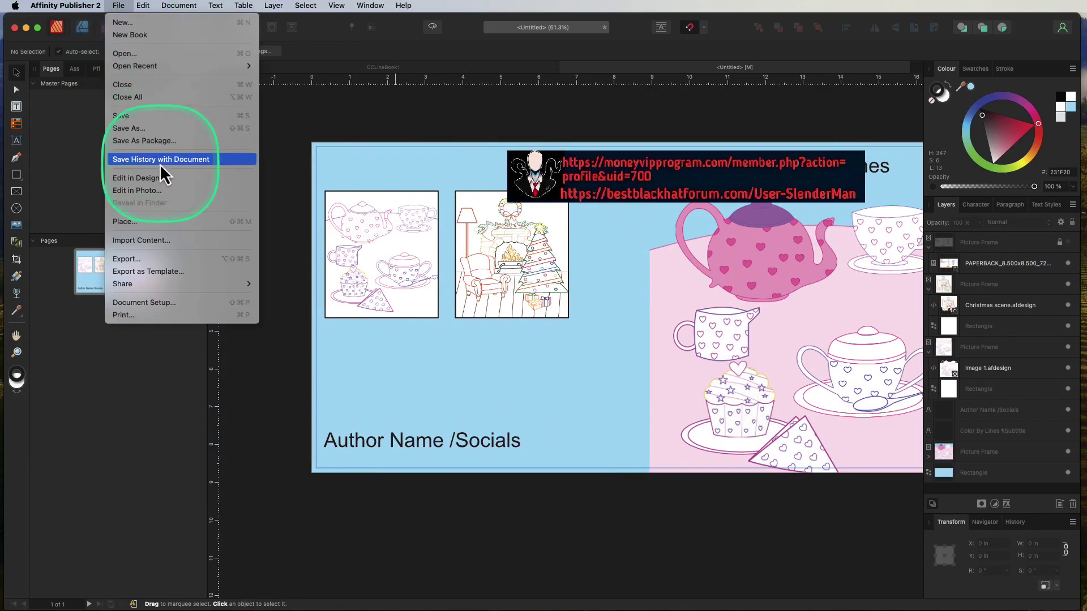
pyautogui.click(146, 117)
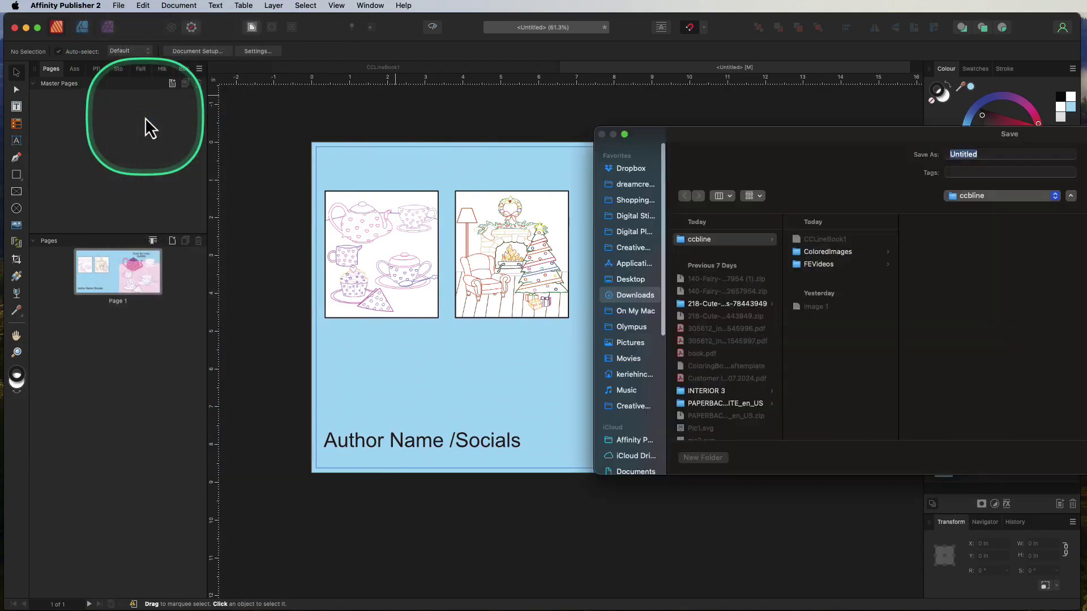
pyautogui.write('Cover')
pyautogui.click(966, 478)
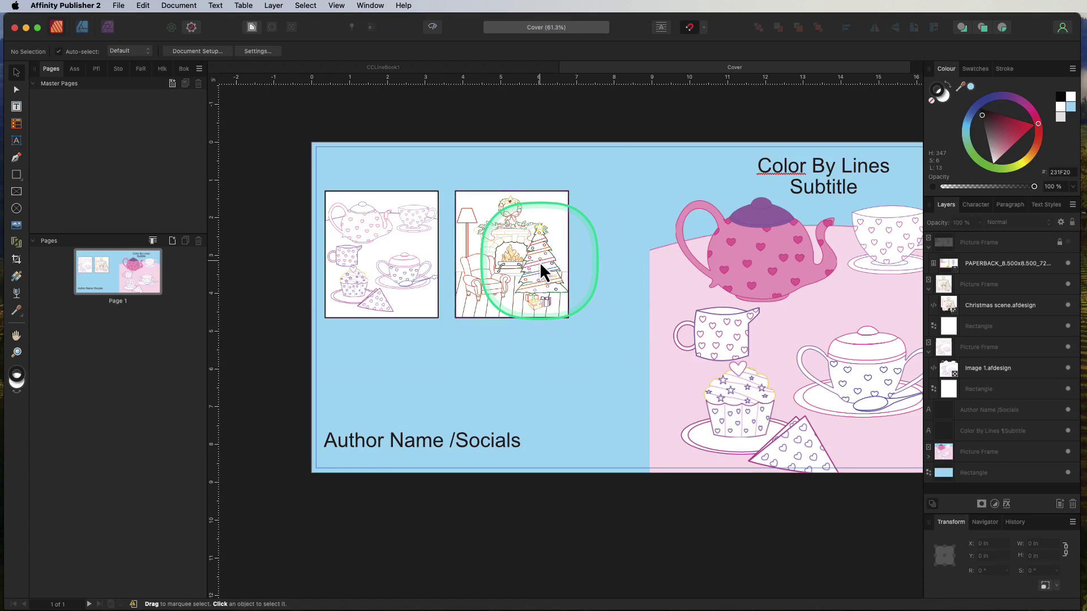
pyautogui.scroll(-2, 531, 319)
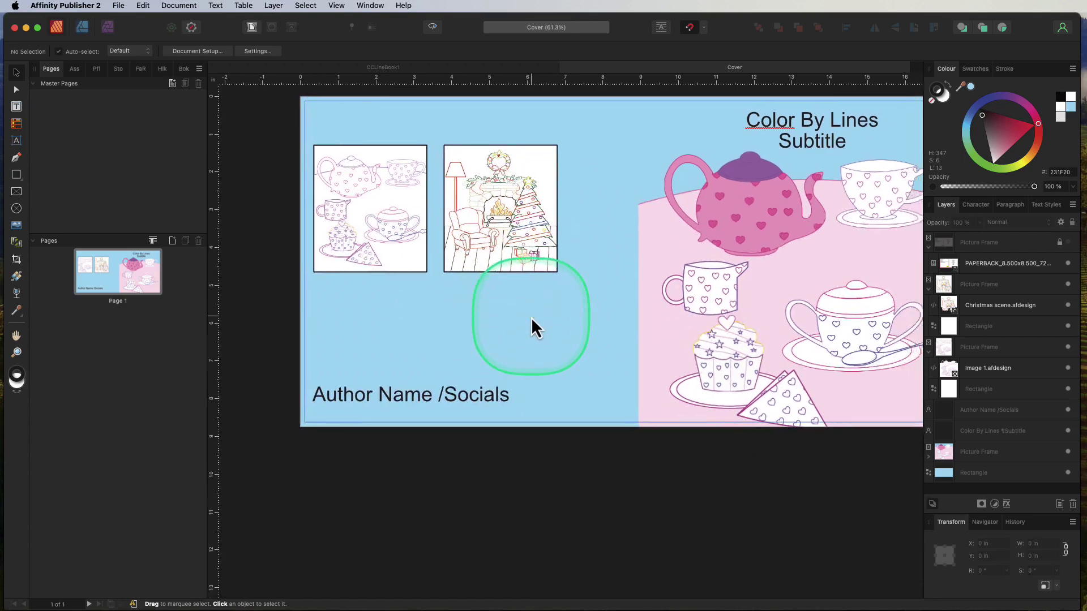
pyautogui.hscroll(2, 531, 318)
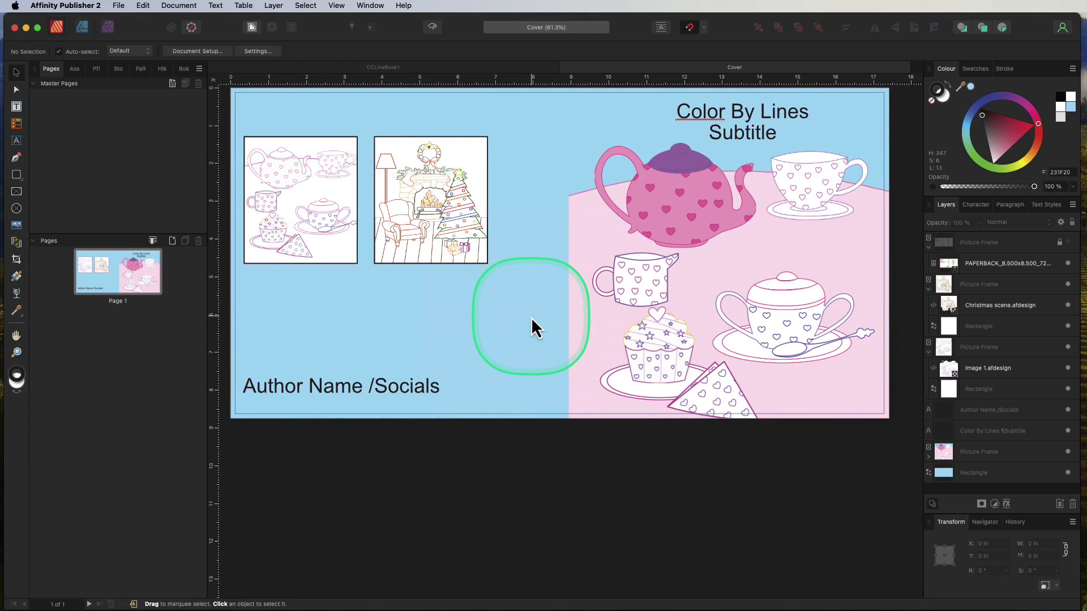
# Start exporting the cover as a PDF with the PDF (for print) preset.
pyautogui.scroll(-1, 531, 317)
pyautogui.hscroll(-3, 530, 317)
pyautogui.scroll(-1, 531, 317)
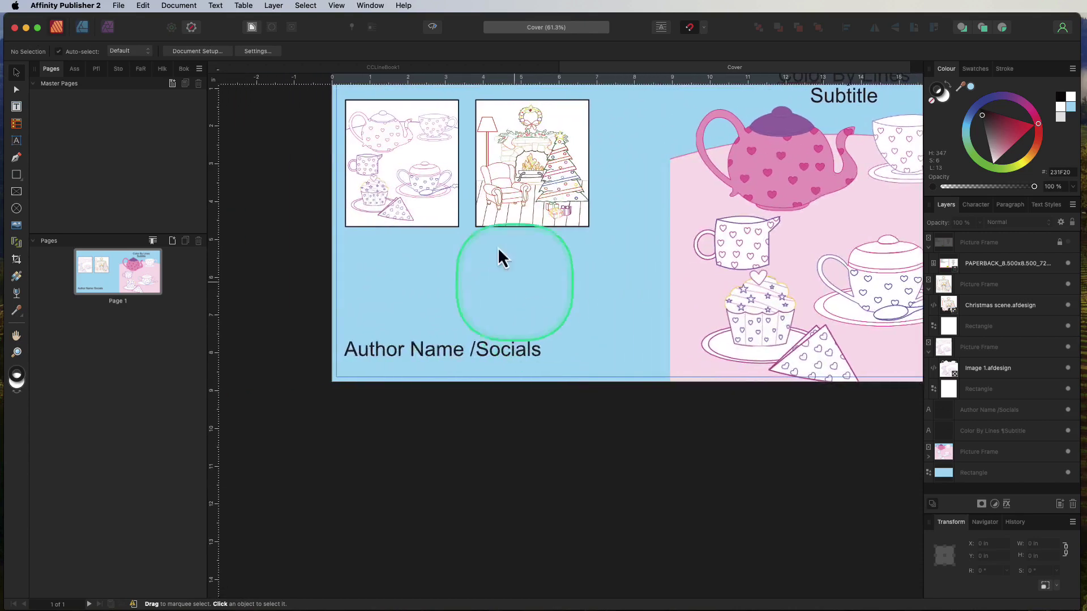
pyautogui.click(118, 6)
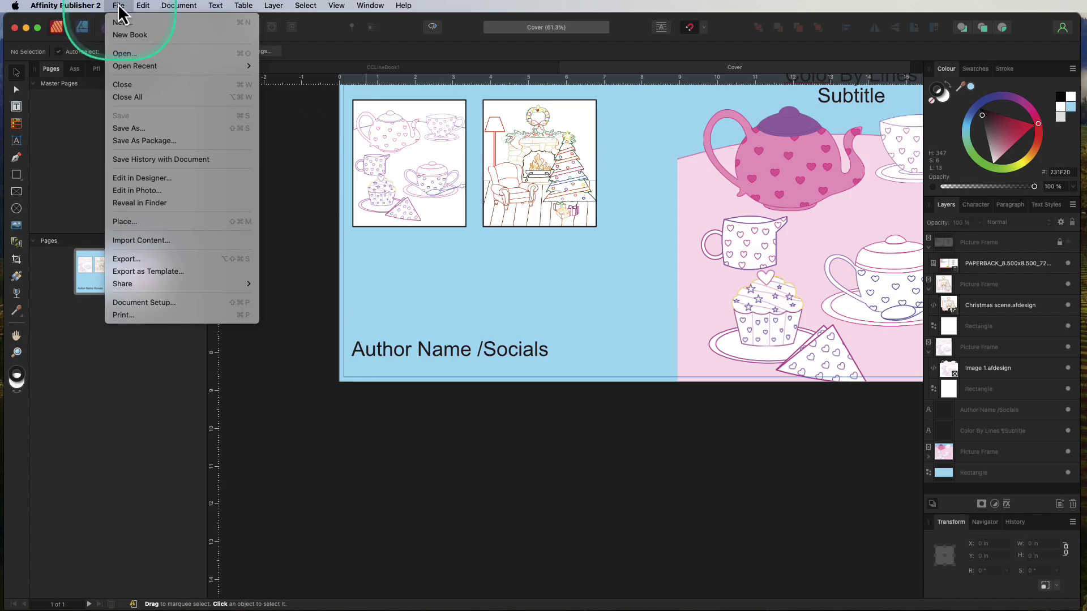
pyautogui.click(158, 260)
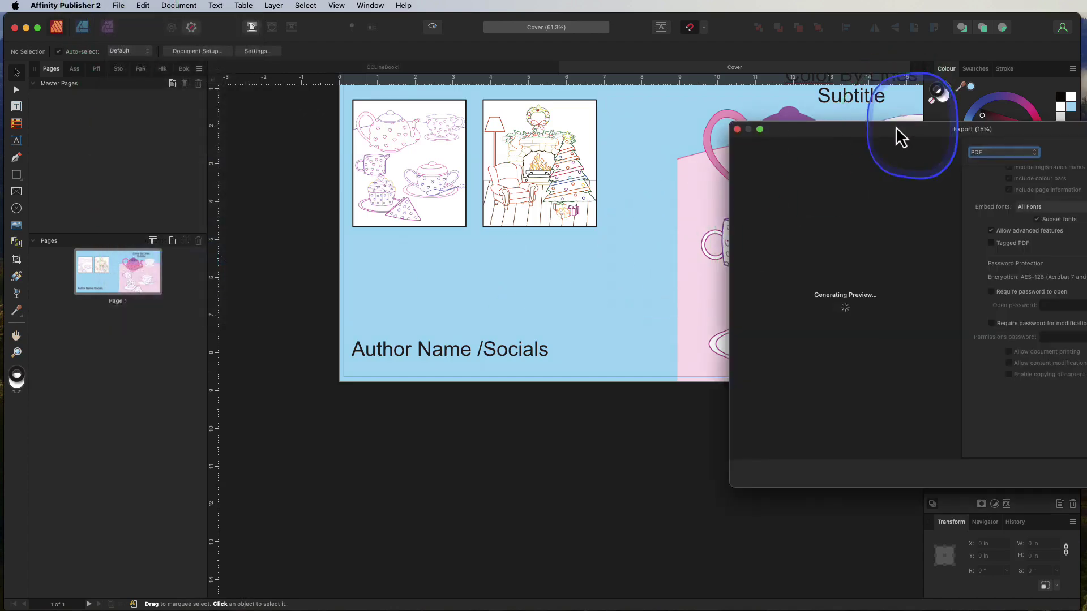
pyautogui.moveTo(895, 126); pyautogui.dragTo(493, 139)
pyautogui.scroll(10, 652, 236)
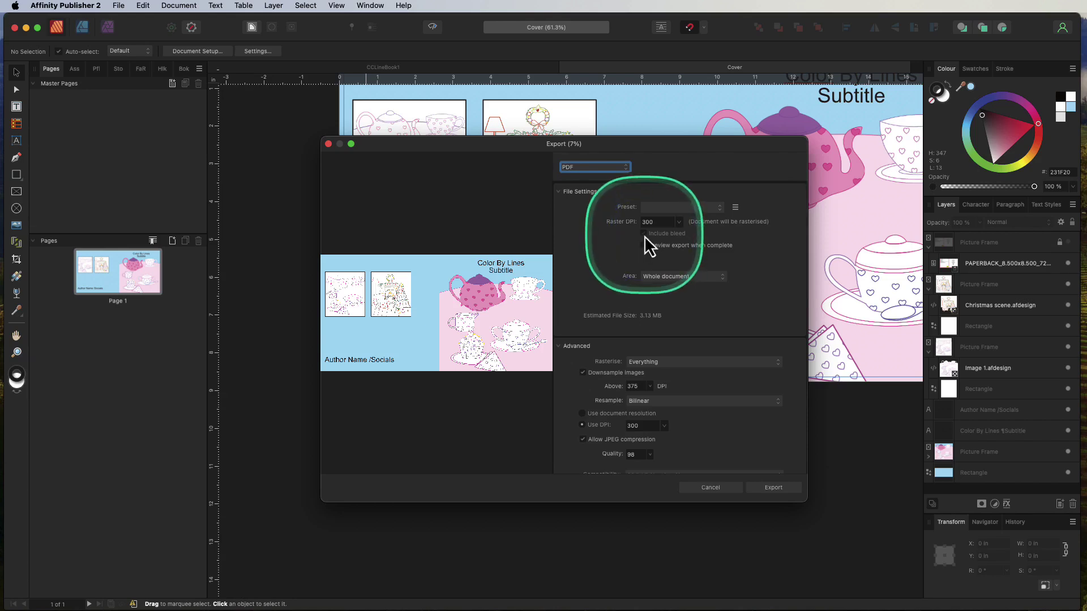
pyautogui.click(696, 207)
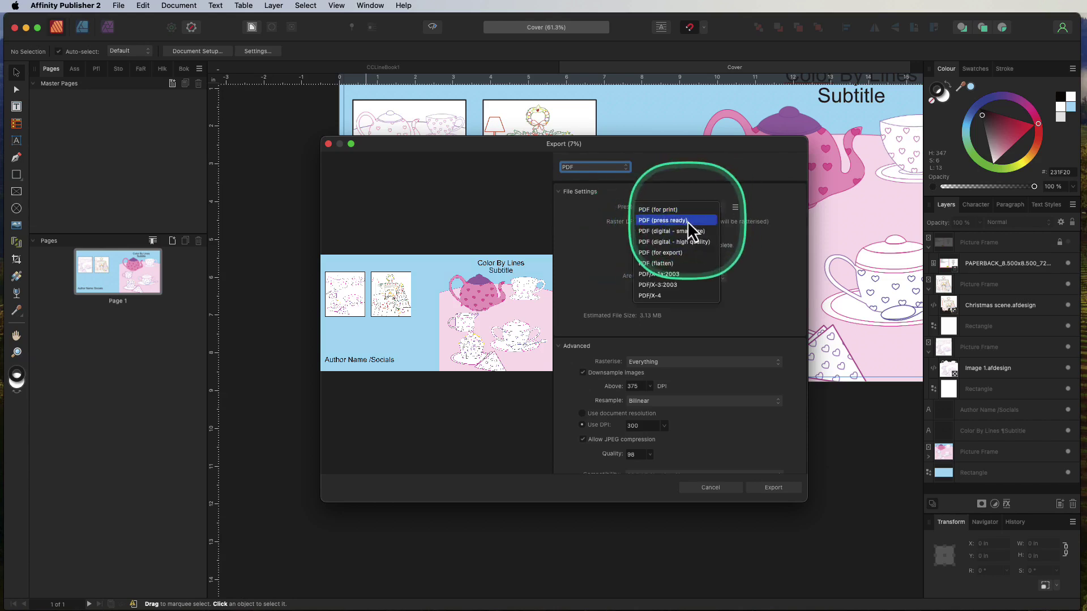
pyautogui.click(687, 212)
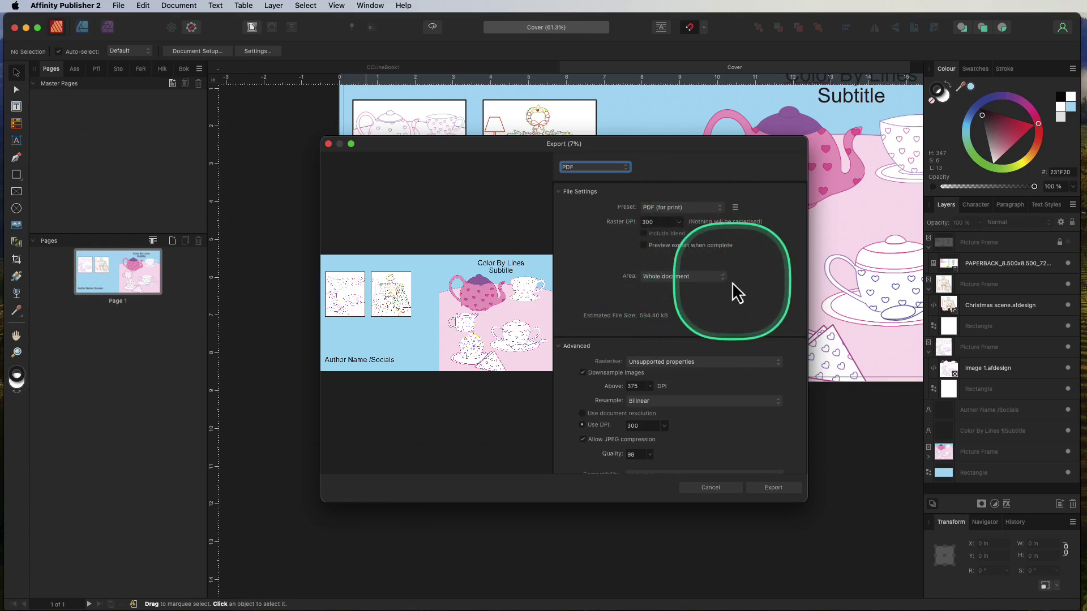
# Set the export to rasterise everything and leave layers out of the PDF.
pyautogui.click(699, 365)
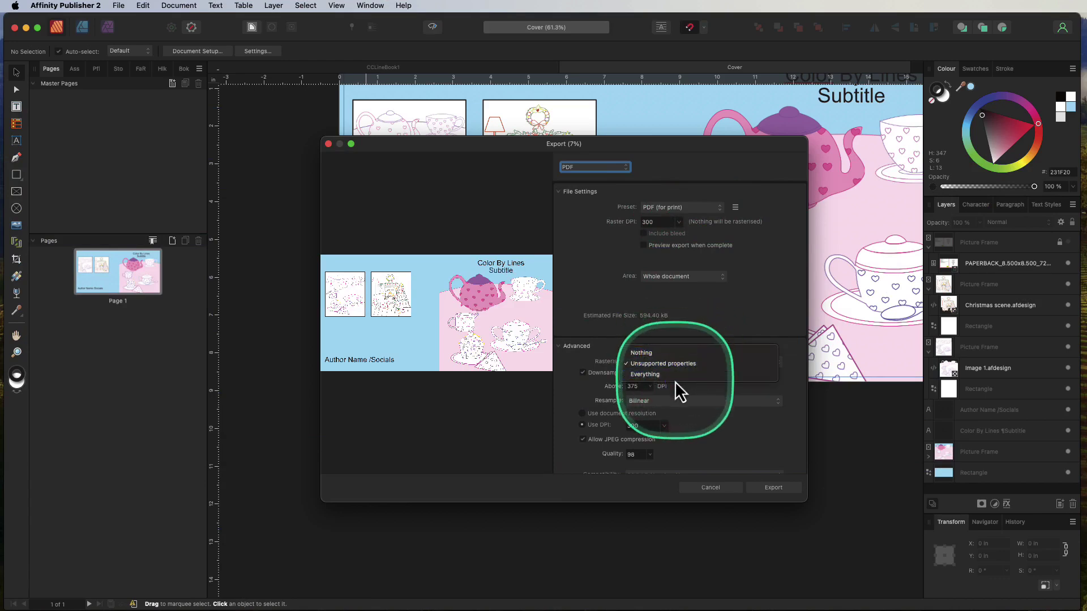
pyautogui.click(657, 374)
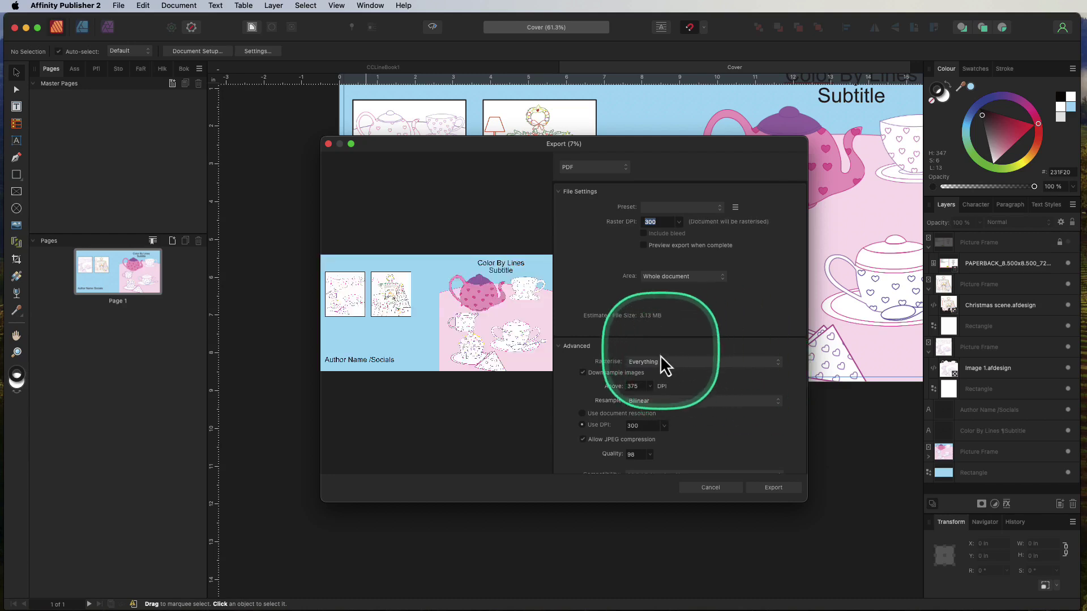
pyautogui.scroll(-5, 719, 356)
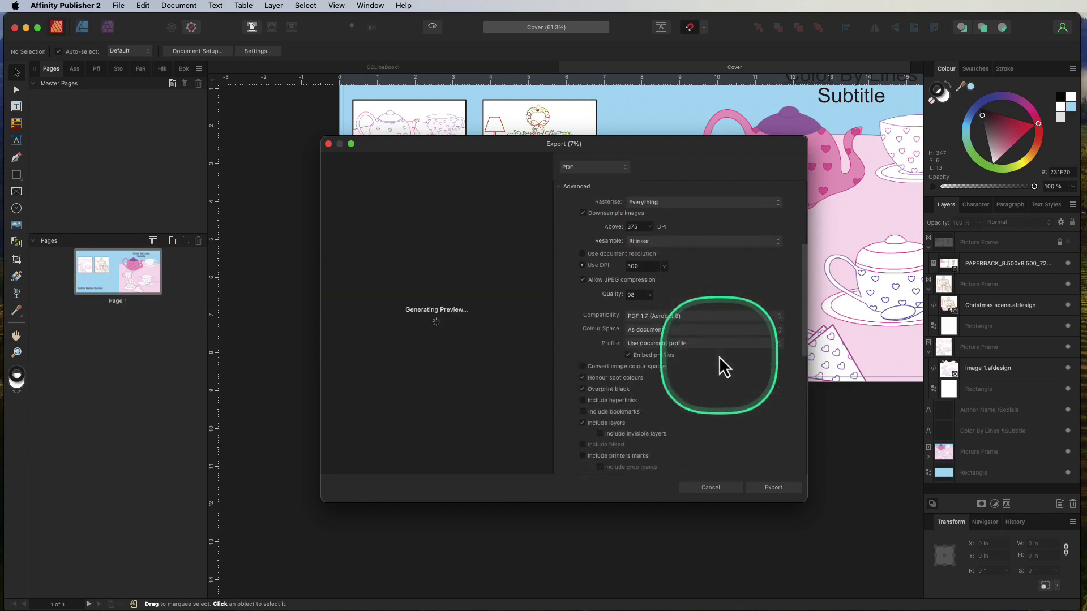
pyautogui.scroll(-2, 720, 357)
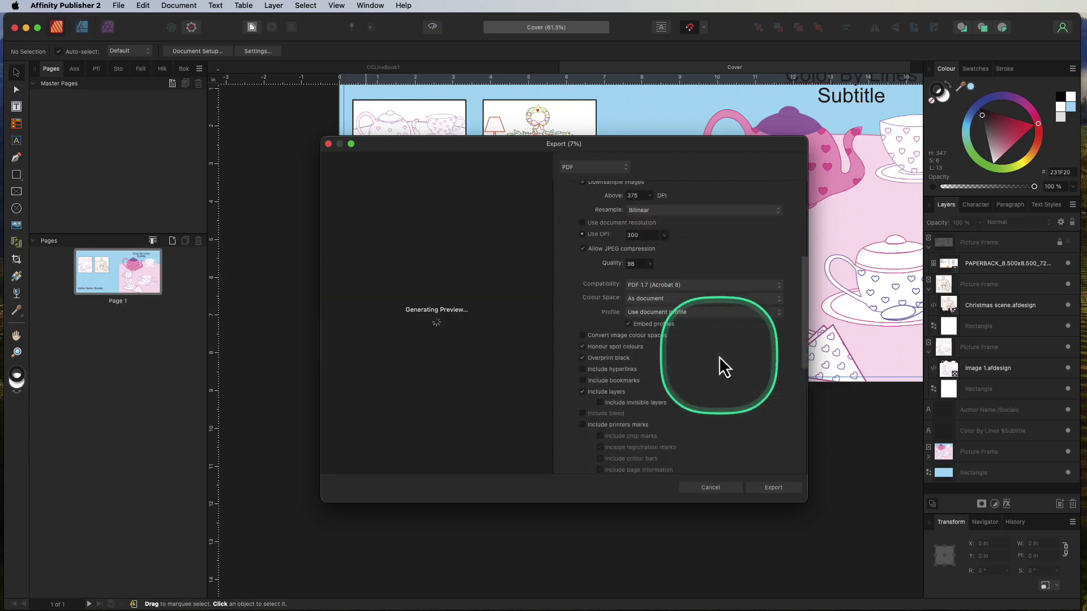
pyautogui.click(583, 393)
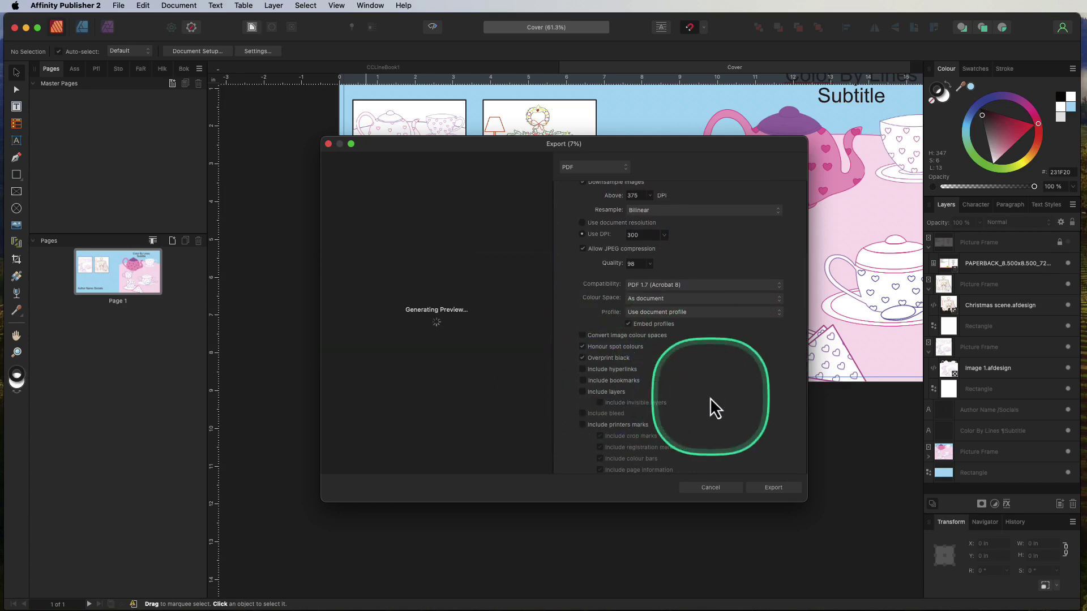
# Review the remaining PDF options and export the file as Cover in the ccbline folder.
pyautogui.scroll(-4, 711, 399)
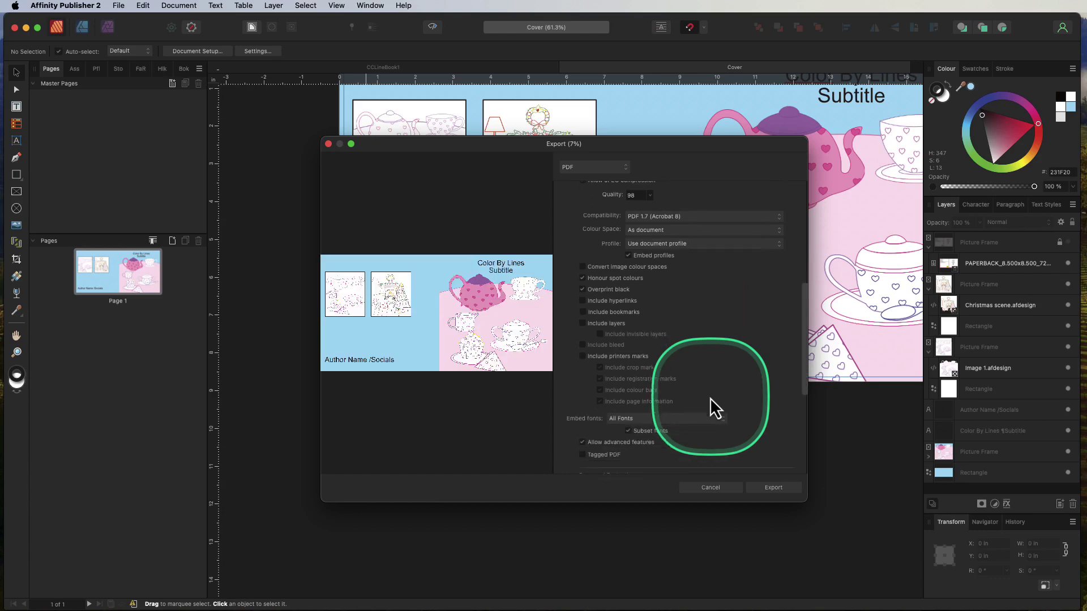
pyautogui.scroll(-8, 714, 407)
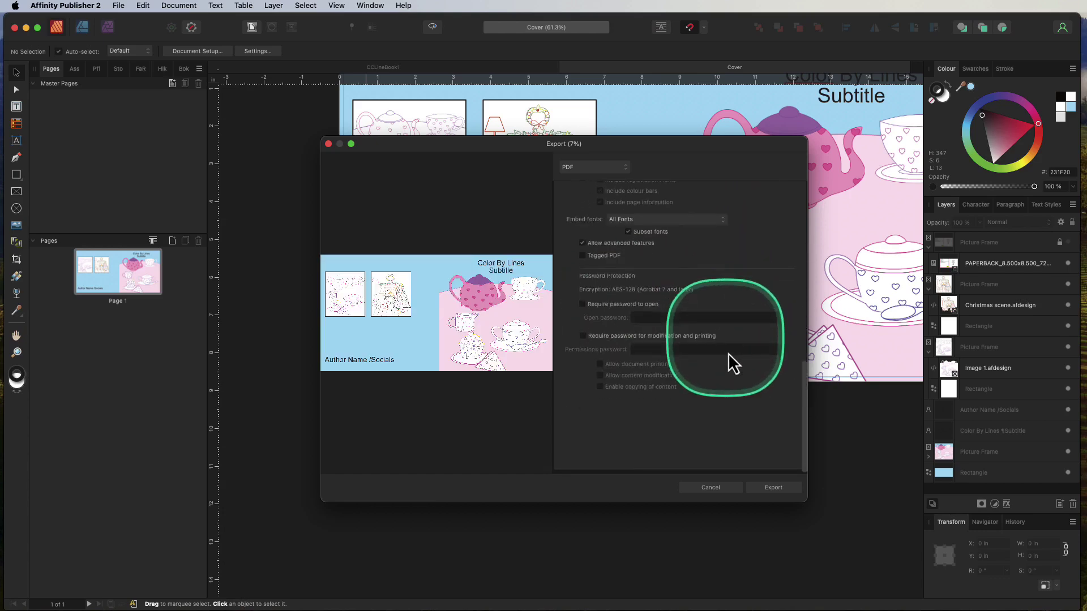
pyautogui.click(774, 488)
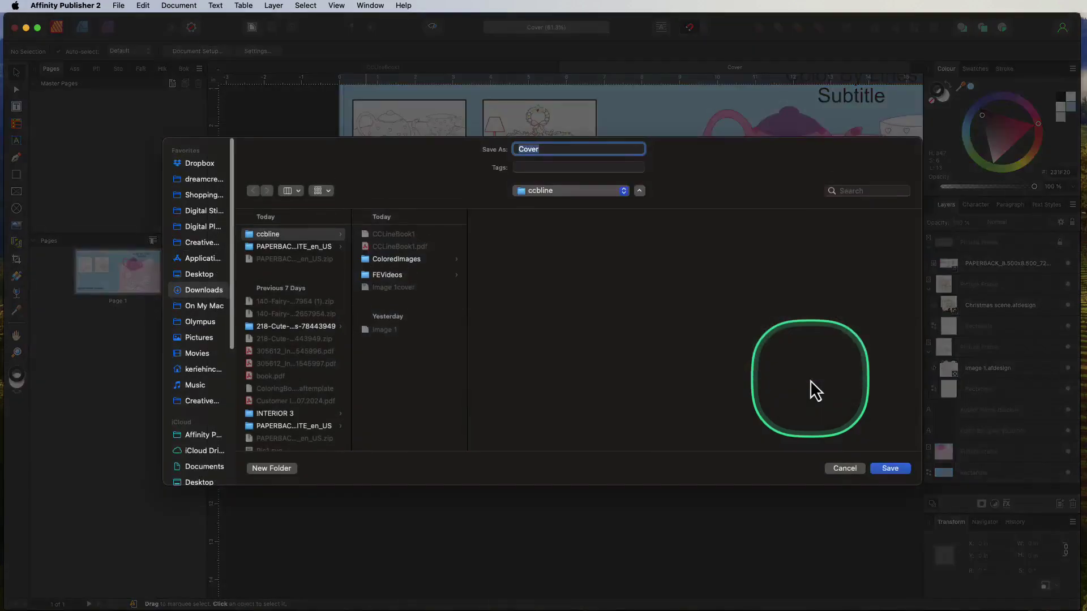
pyautogui.click(890, 469)
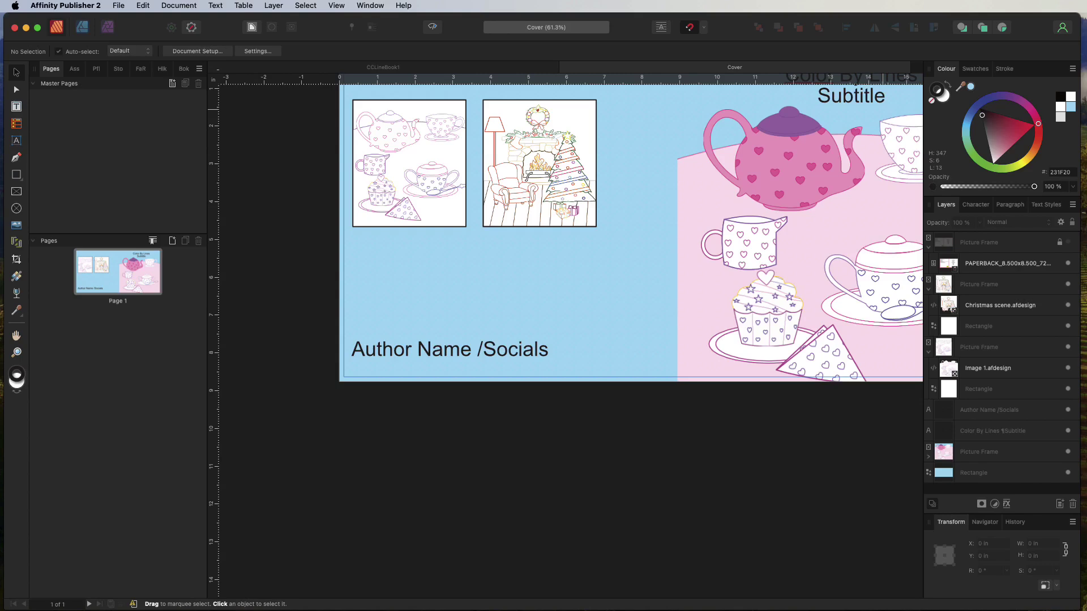
# Check the exported Cover.pdf in Acrobat, and return to the cover document in Affinity Publisher.
pyautogui.press('super+Tab')
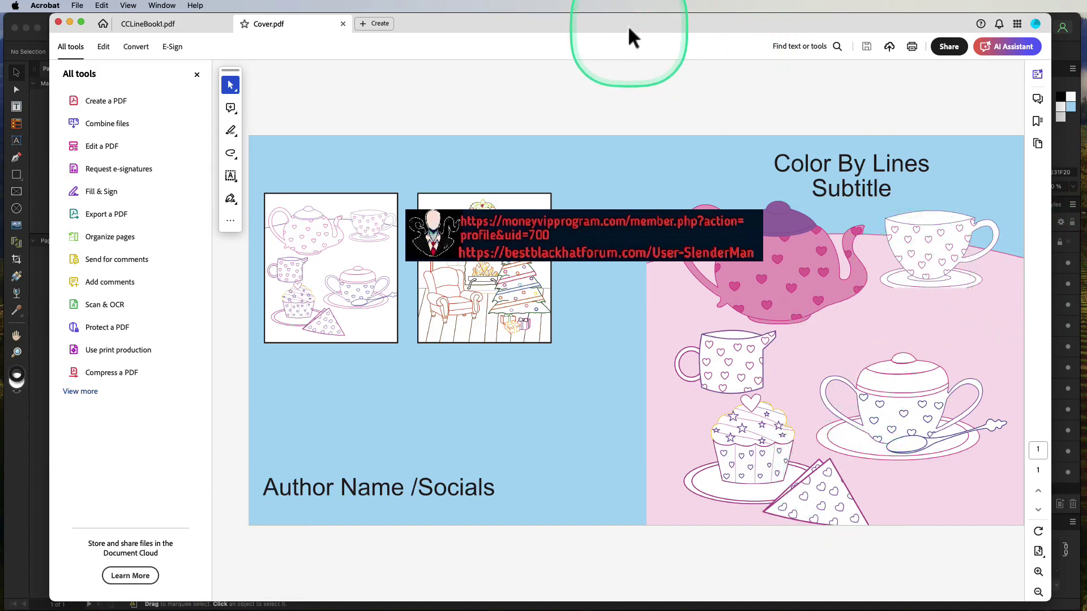
pyautogui.moveTo(627, 25); pyautogui.dragTo(1086, 108)
pyautogui.hscroll(10, 831, 251)
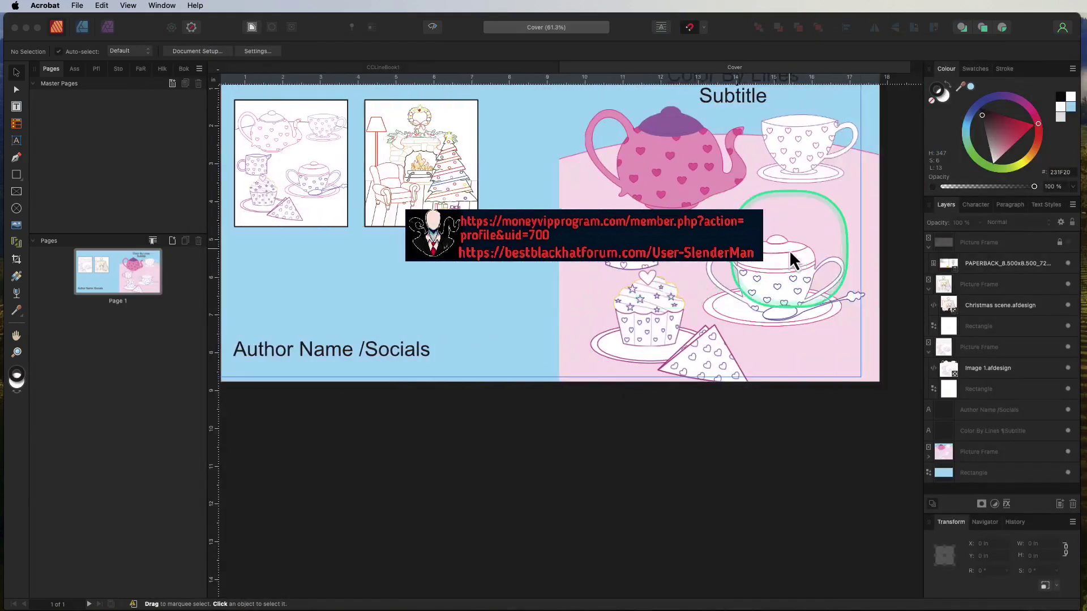
pyautogui.click(467, 183)
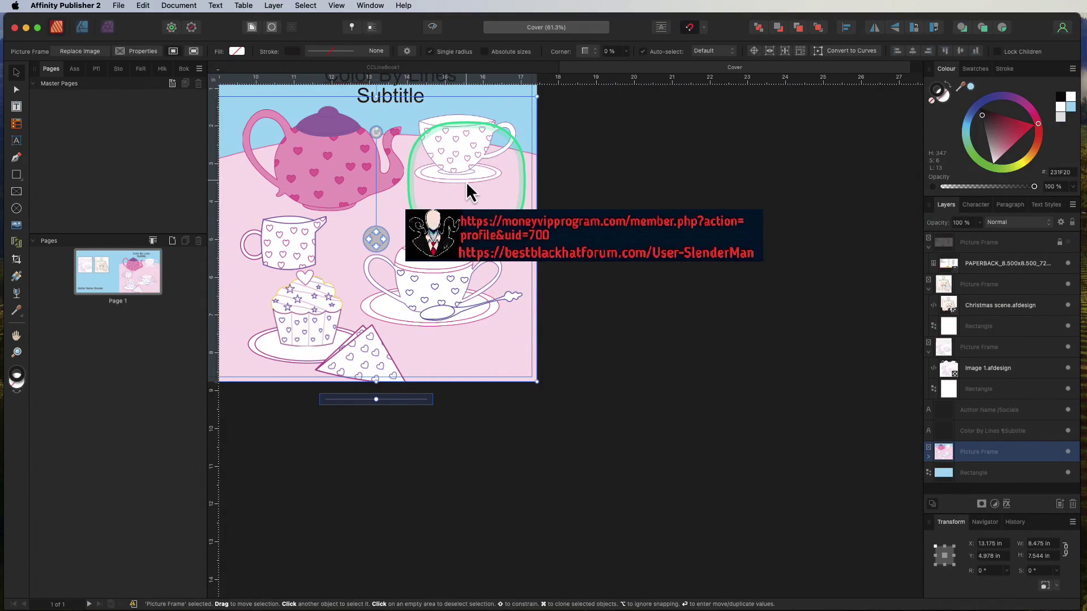
# Start another PDF export of the whole cover with rasterising set to Unsupported properties.
pyautogui.click(119, 7)
pyautogui.click(159, 264)
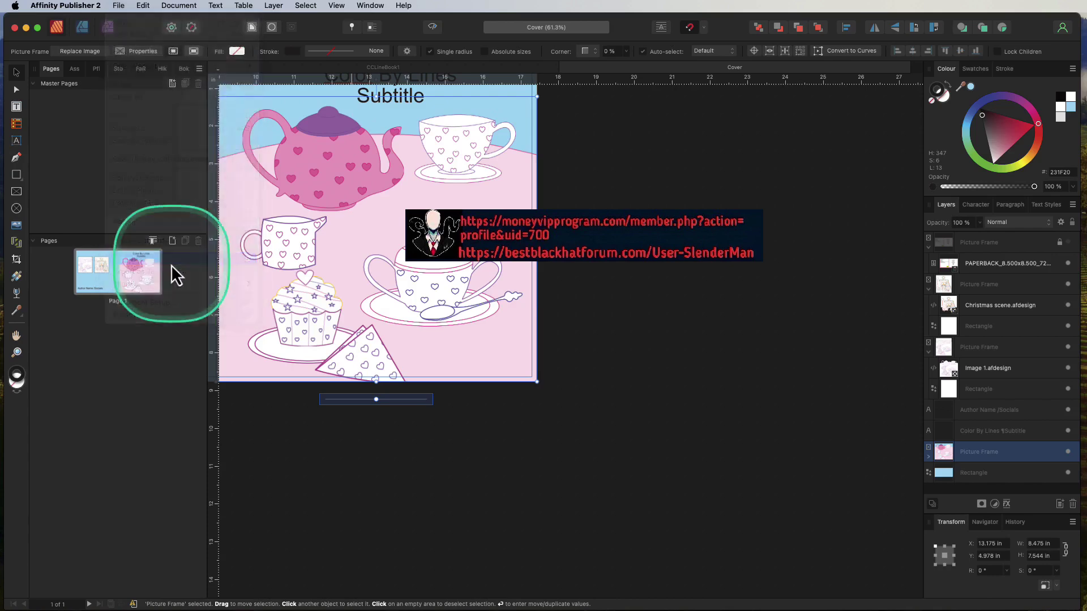
pyautogui.moveTo(913, 135); pyautogui.dragTo(480, 149)
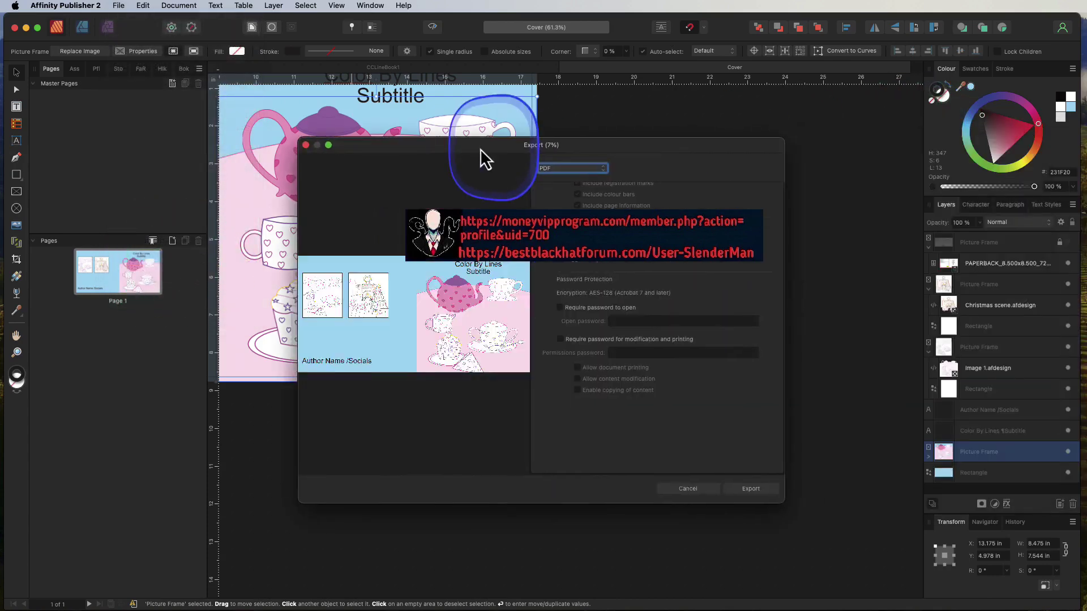
pyautogui.scroll(4, 628, 217)
pyautogui.scroll(5, 637, 224)
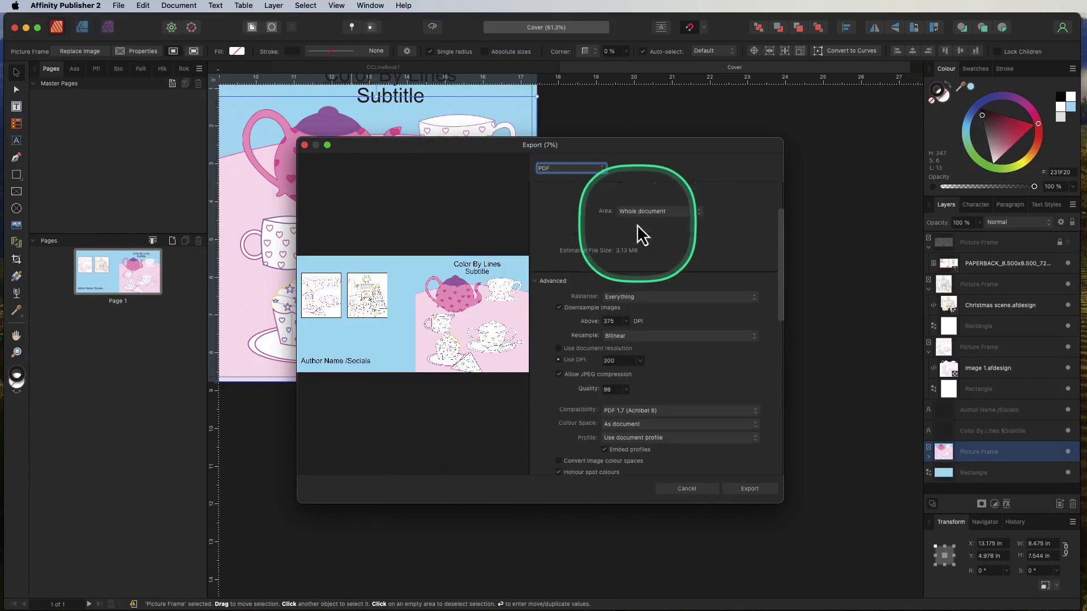
pyautogui.click(670, 365)
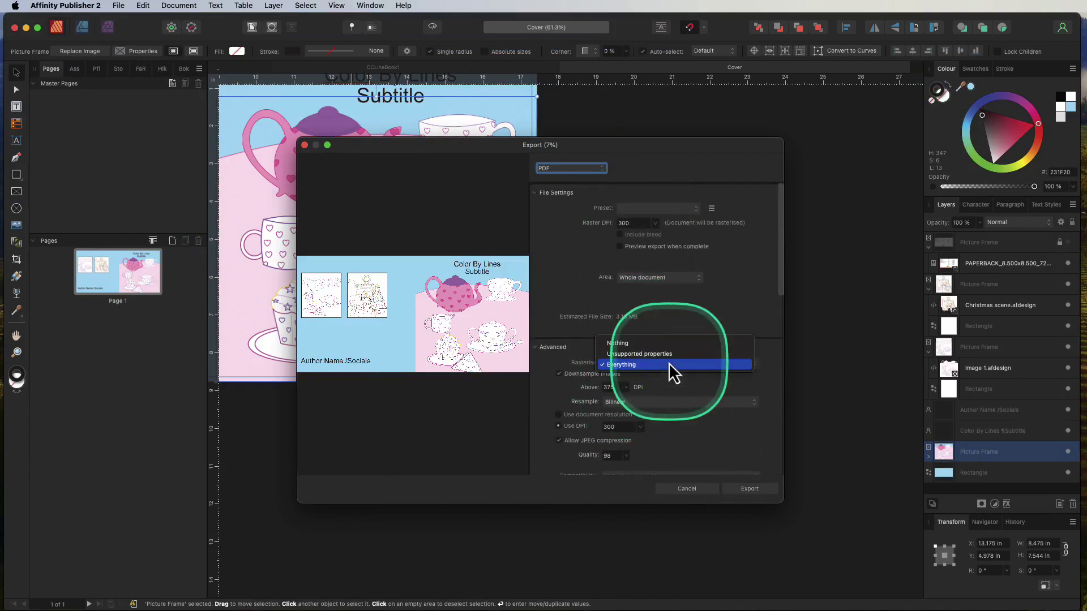
pyautogui.click(663, 354)
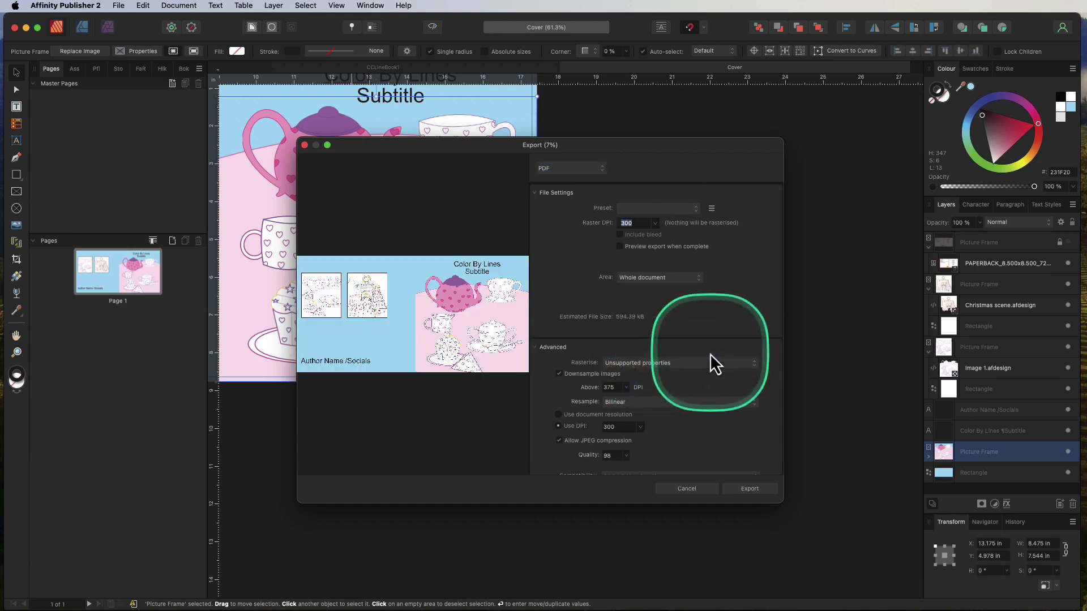
# Export the PDF as Cover in the ccbline folder, replacing the existing file.
pyautogui.scroll(-1, 644, 233)
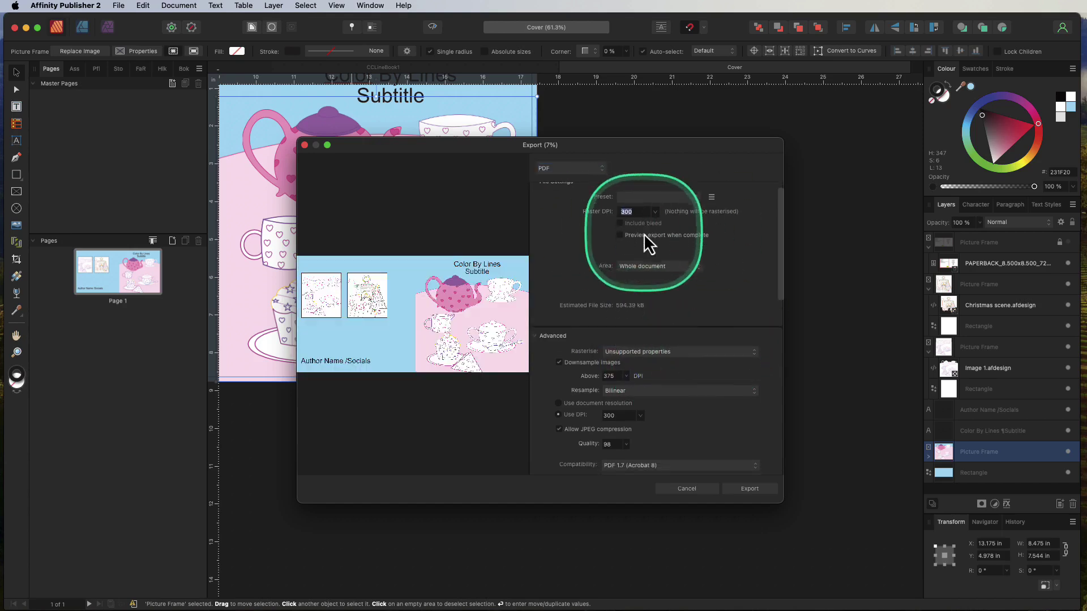
pyautogui.scroll(-5, 644, 233)
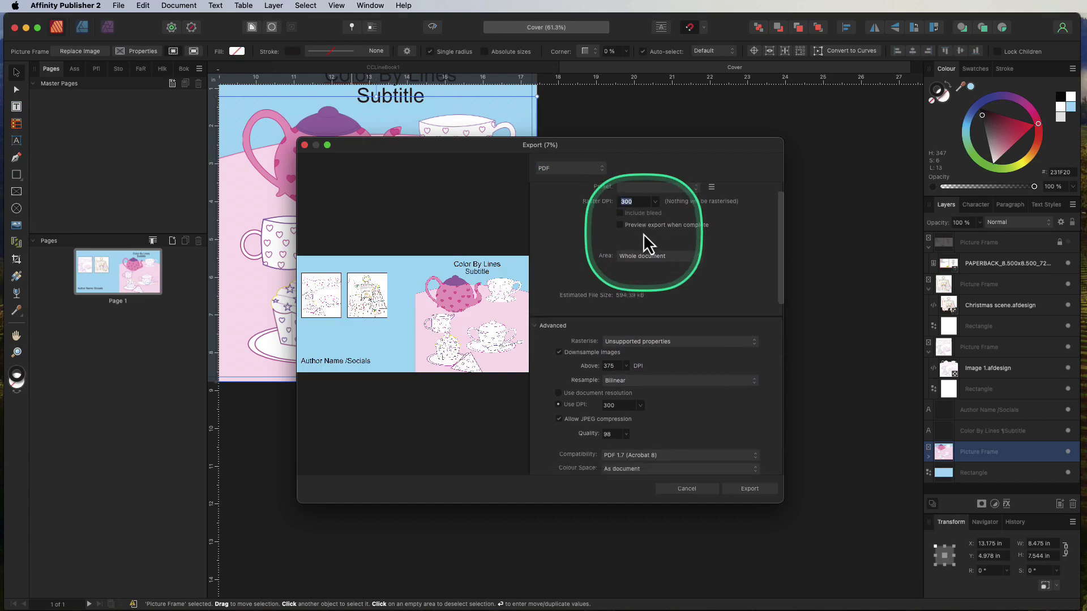
pyautogui.click(754, 491)
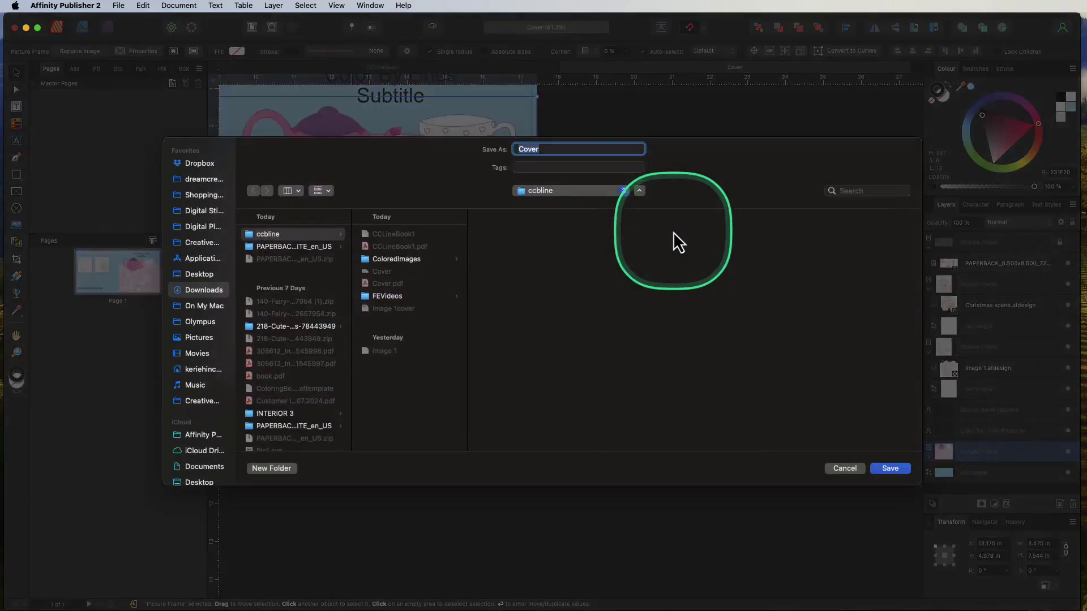
pyautogui.click(891, 469)
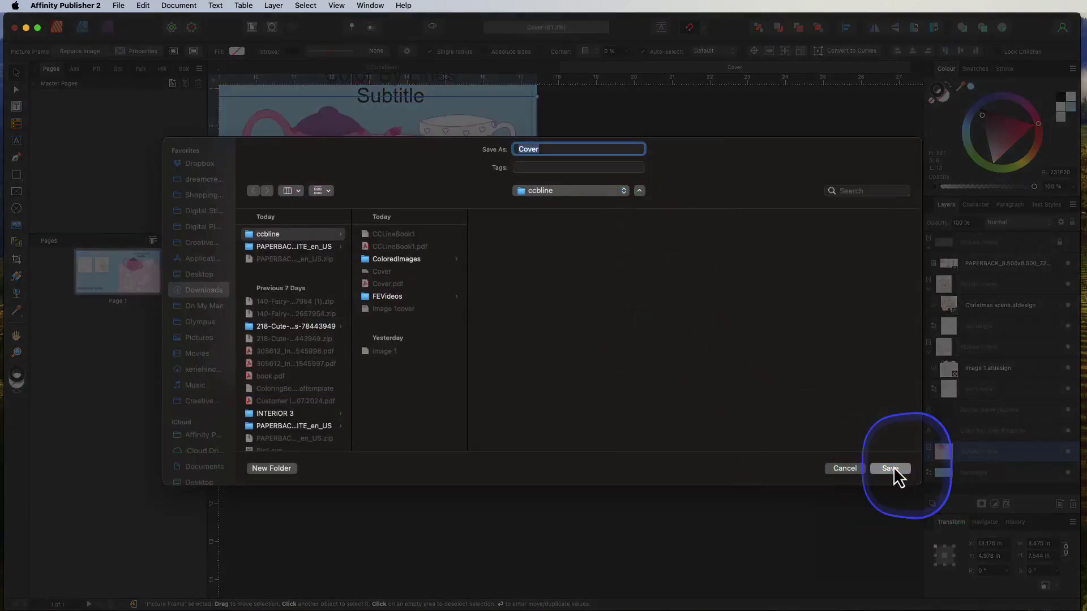
pyautogui.click(575, 353)
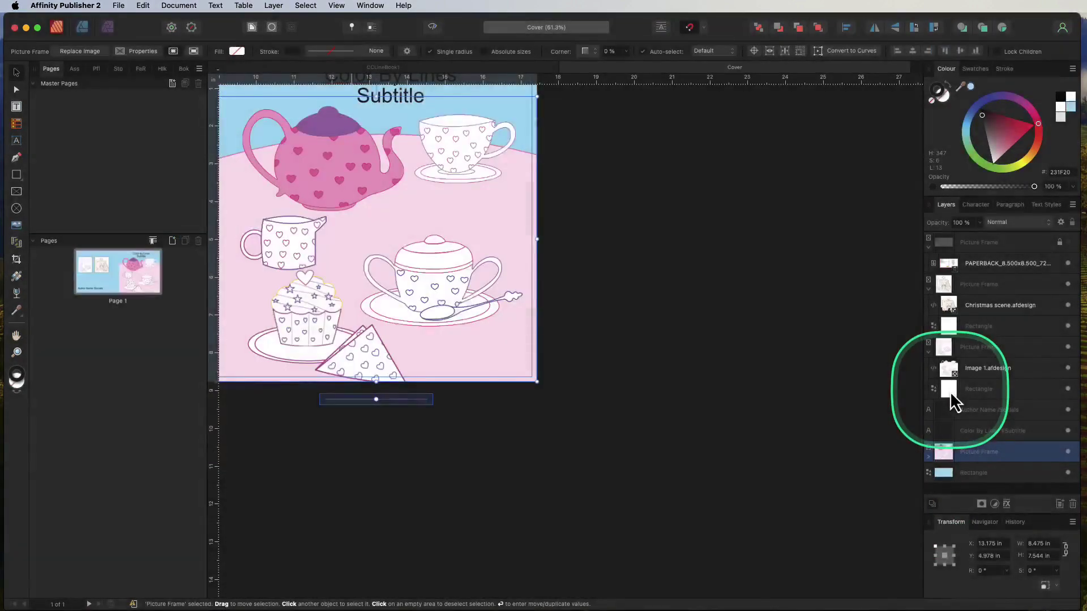